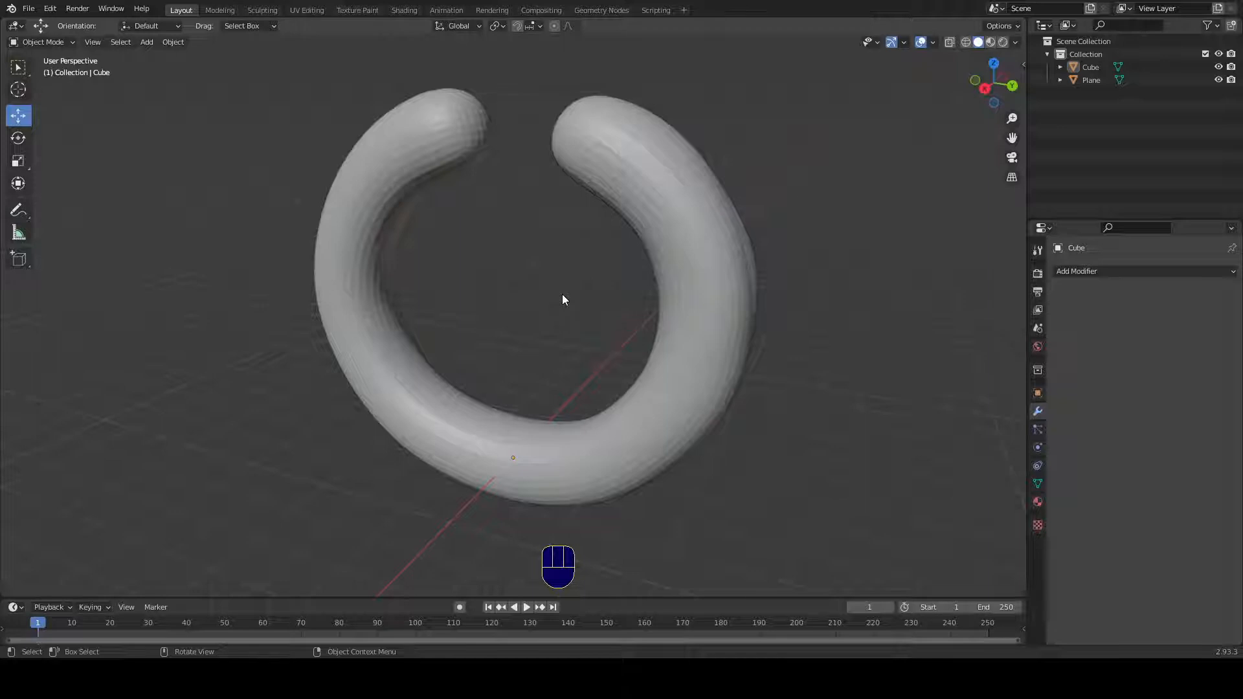
Step: Put the ring mesh into Edit Mode with vertex selection active
middle_click_drag(570, 292, 661, 292, "shift")
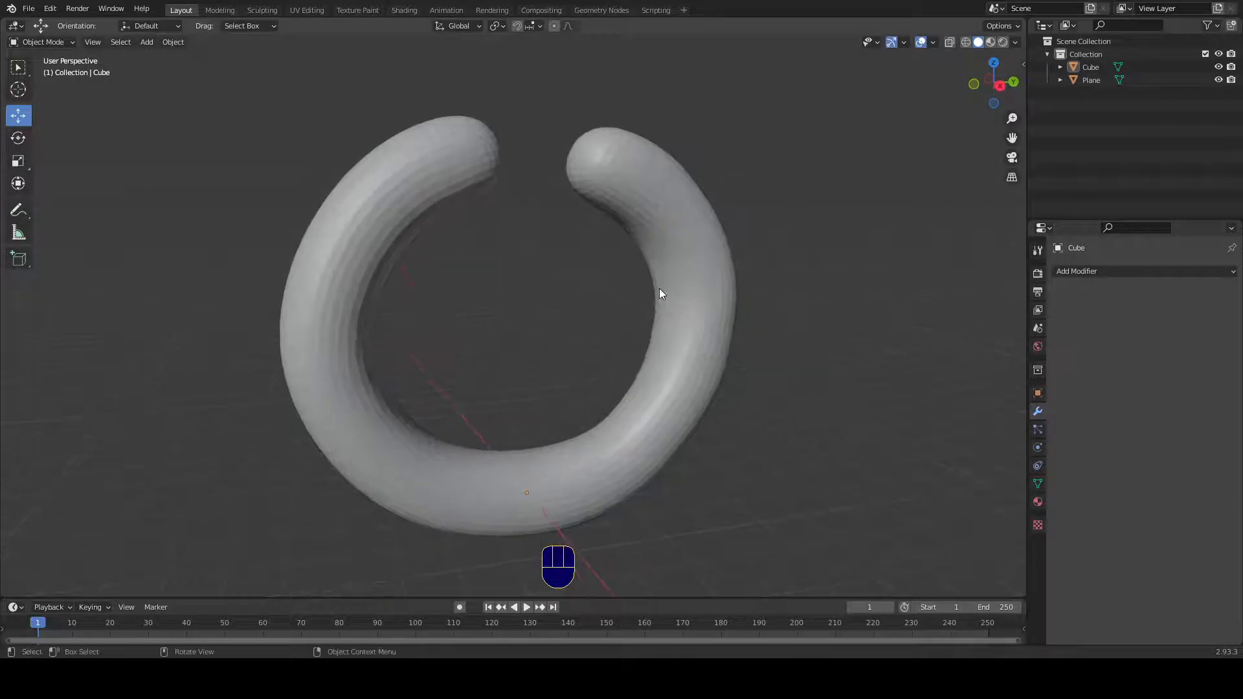
key("Tab")
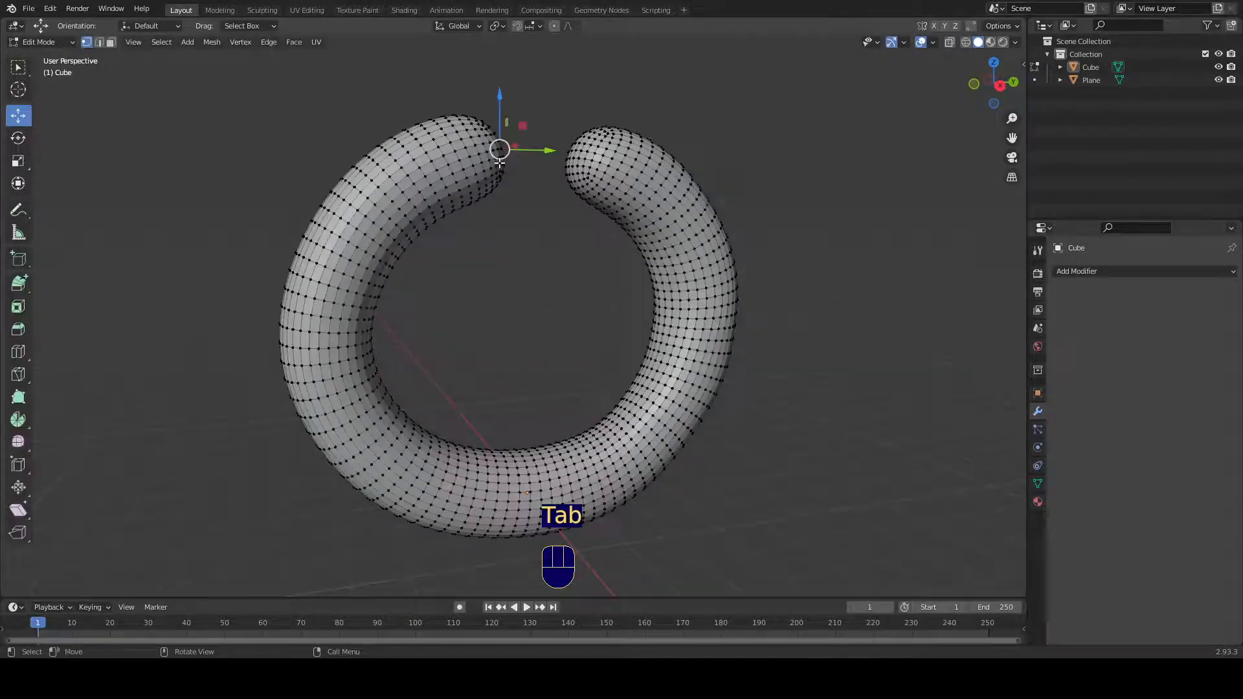
left_click(111, 42)
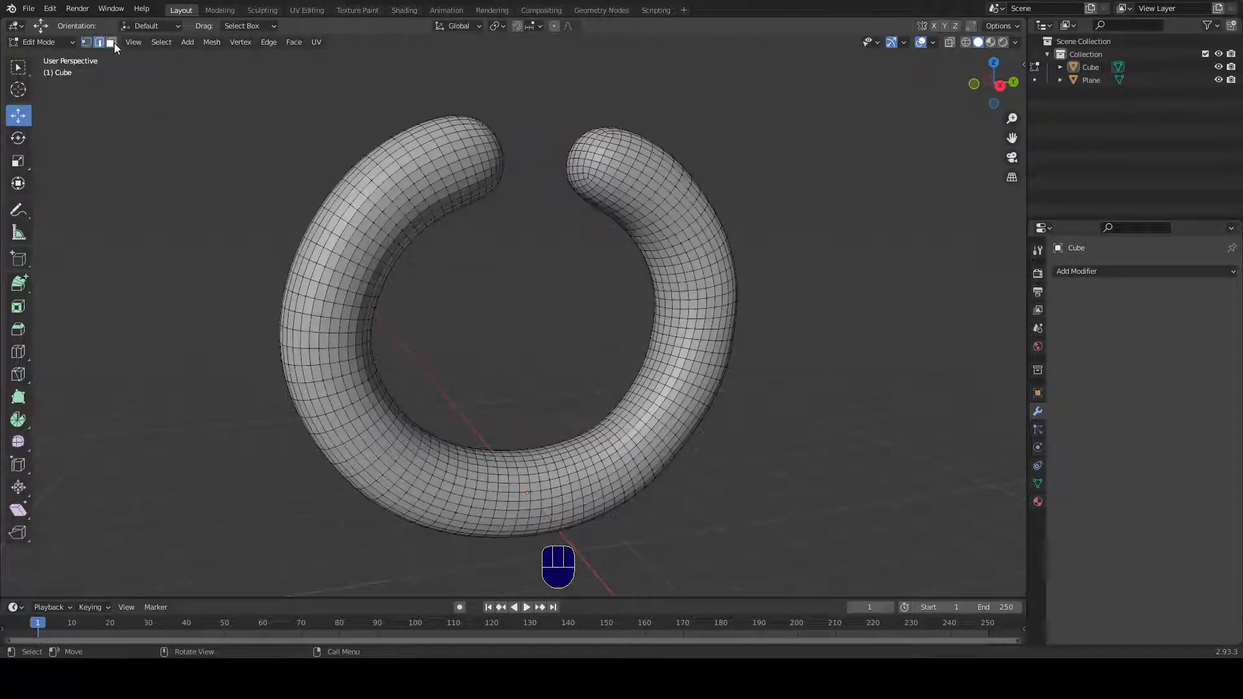
left_click(86, 42)
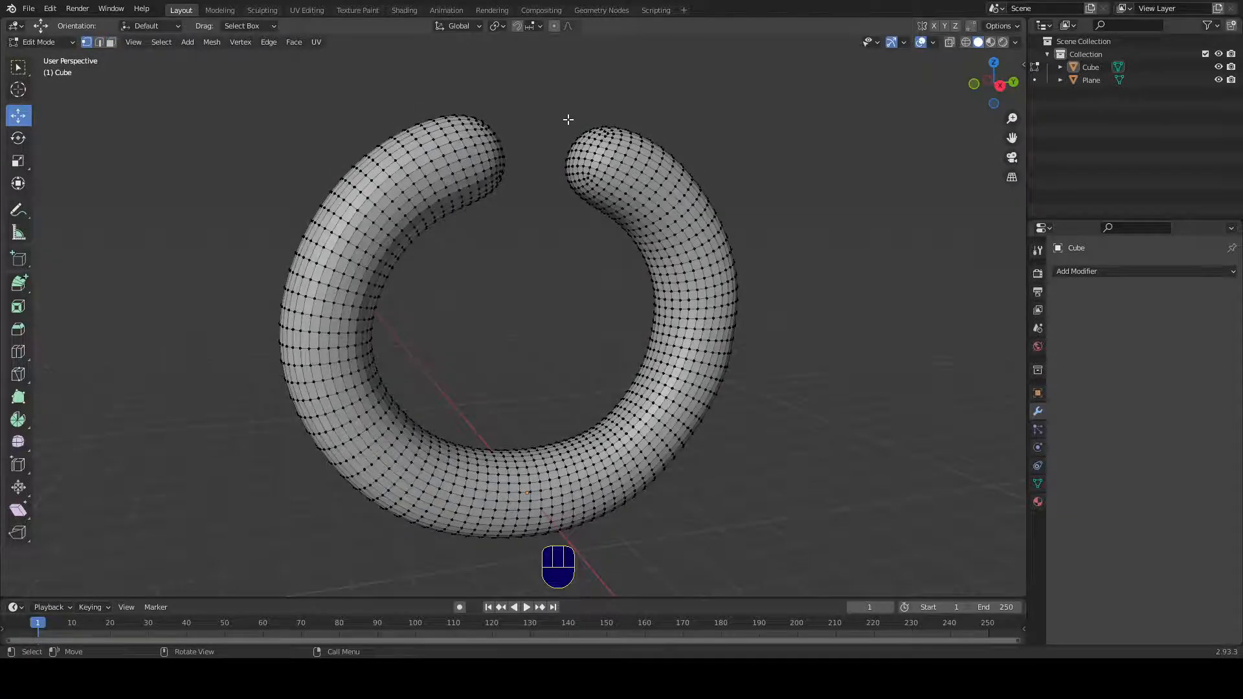
Step: Move a single vertex on the tip of the ring's right end about 0.03 m in Y and 0.03 m in Z
middle_click_drag(592, 119, 576, 144)
left_click(571, 145)
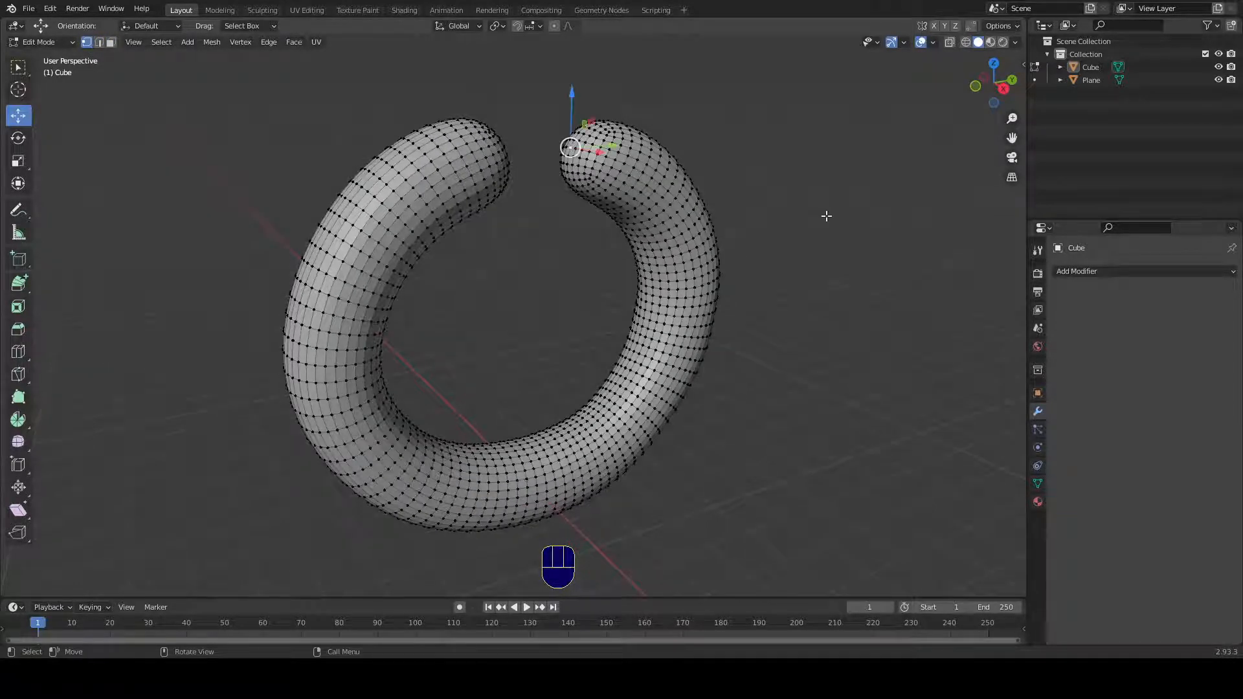
mouse_move(825, 213)
middle_mouse_down()
mouse_move(774, 205)
mouse_move(809, 218)
middle_mouse_up()
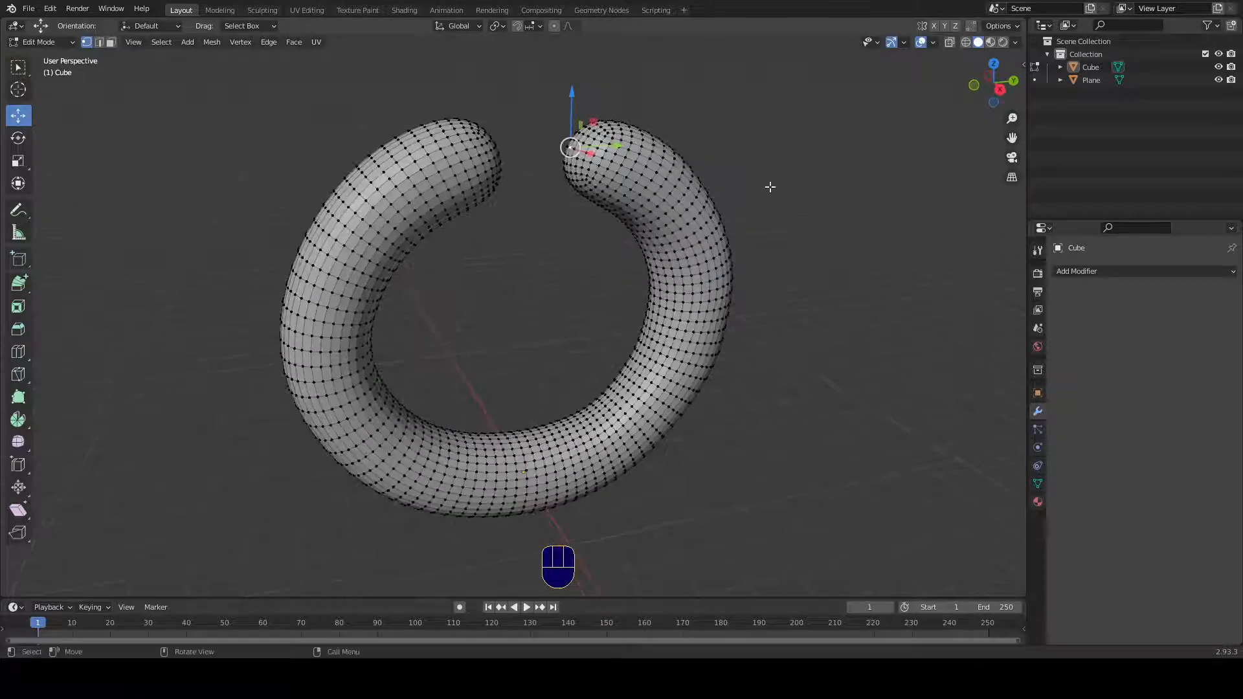
scroll(625, 79, "up", 1)
middle_click_drag(631, 113, 623, 160, "shift")
scroll(664, 136, "up", 1)
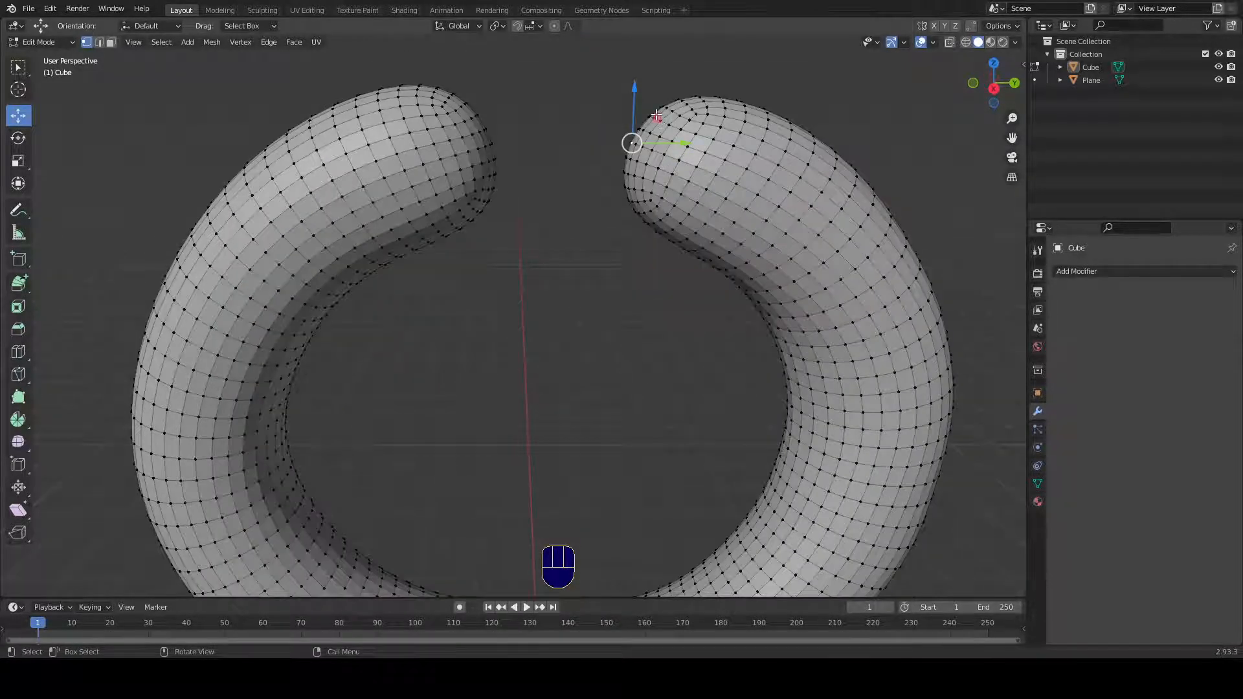
left_click_drag(632, 137, 656, 111)
Step: Try moving a single edge on the tip of the ring's left end, then undo it
key("2")
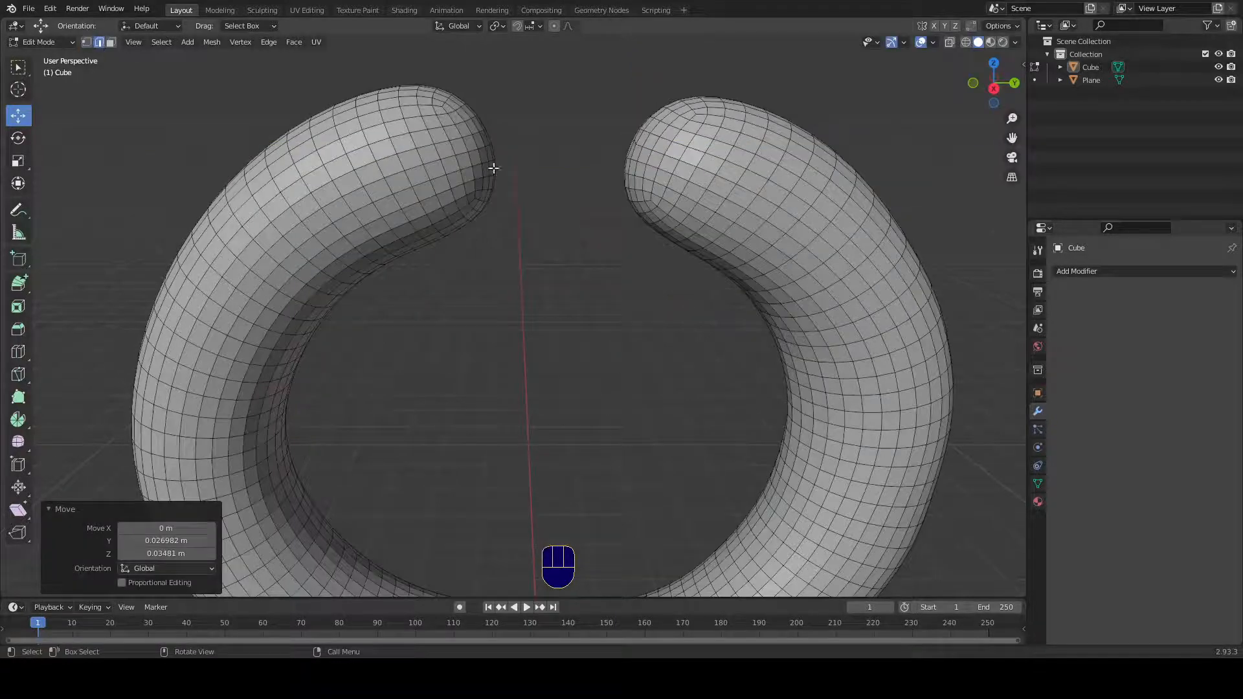
left_click(476, 125)
left_click_drag(475, 122, 533, 91)
key("ctrl+z")
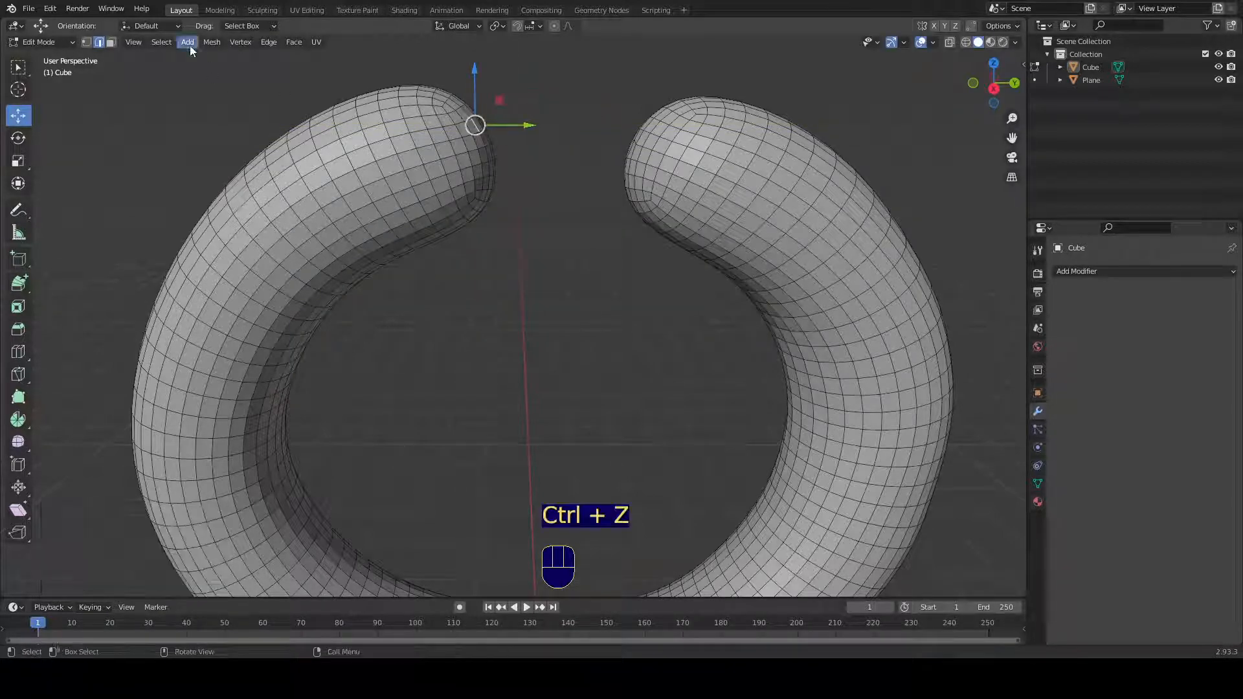
Step: Try moving a single face on the tip of the ring's right end, then undo it
left_click(112, 43)
left_click(661, 146)
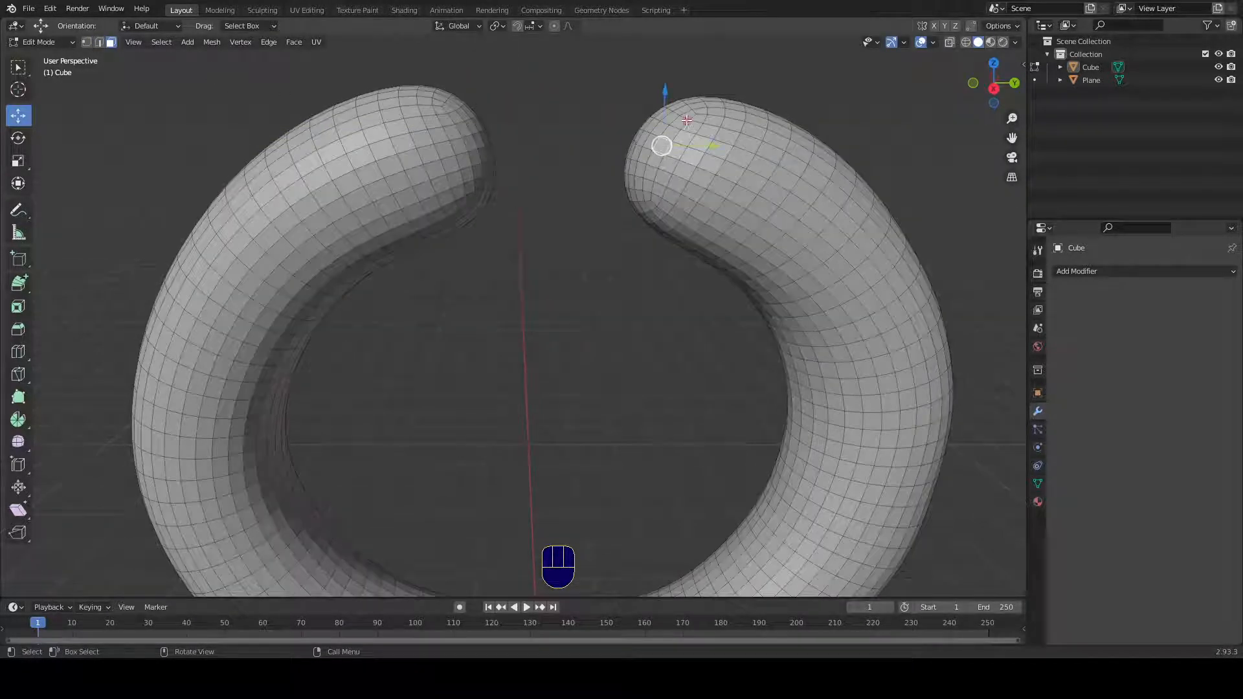
left_click_drag(688, 121, 625, 119)
key("ctrl+z")
Step: Turn on proportional editing in vertex selection and move a vertex on the right tip about 0.08 m in Y and 0.06 m in Z
left_click(86, 43)
left_click_drag(662, 146, 640, 129)
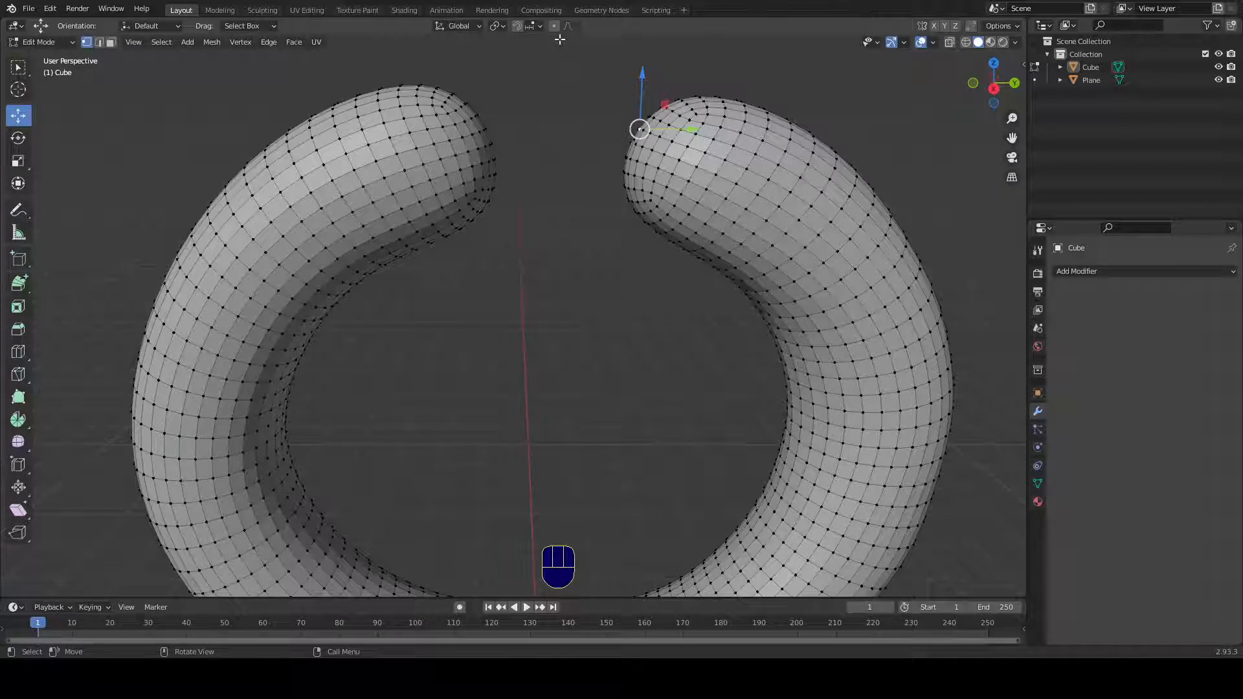
key("o")
key("o")
left_click(555, 26)
scroll(558, 74, "up", 2)
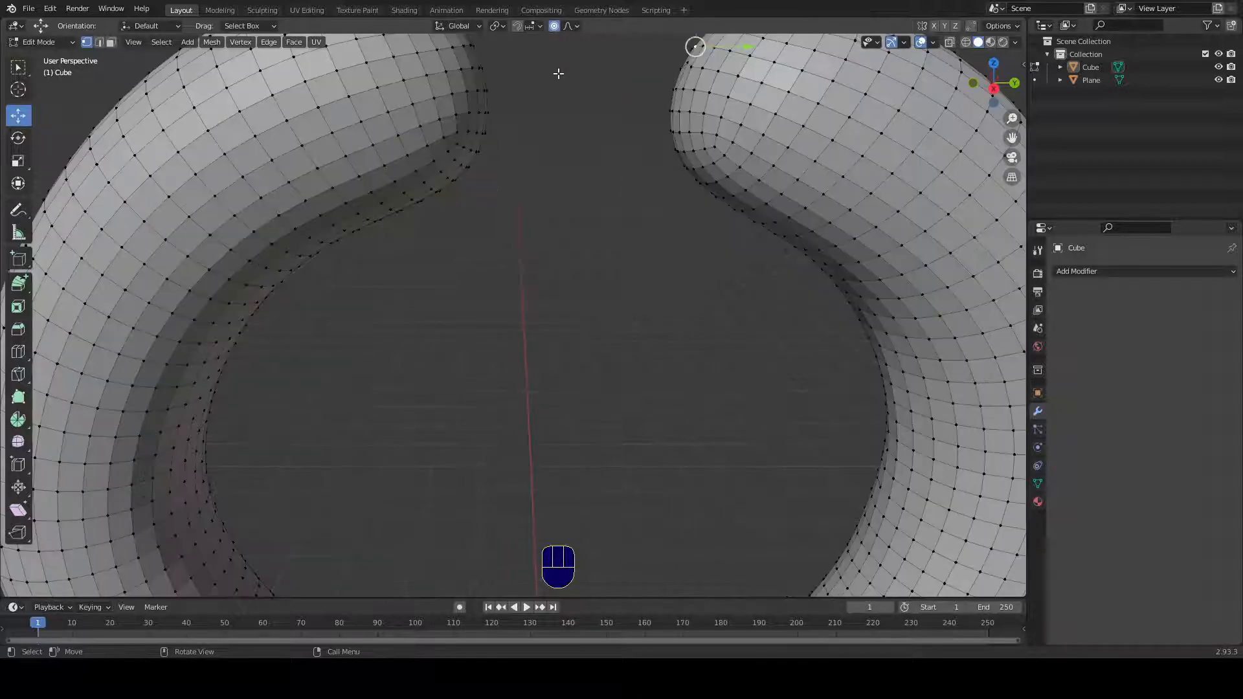
scroll(558, 73, "down", 3)
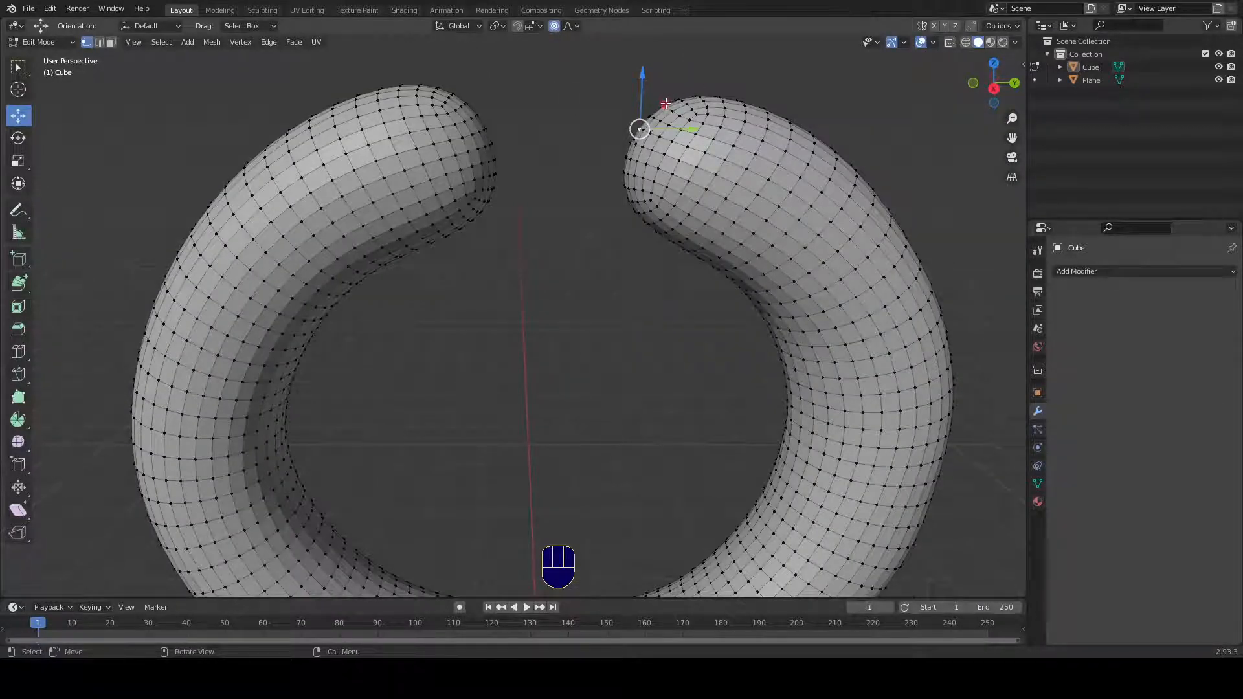
mouse_move(666, 104)
left_mouse_down()
mouse_move(665, 118)
mouse_move(640, 81)
mouse_move(678, 83)
mouse_move(677, 115)
mouse_move(654, 126)
mouse_move(635, 91)
mouse_move(672, 98)
left_mouse_up()
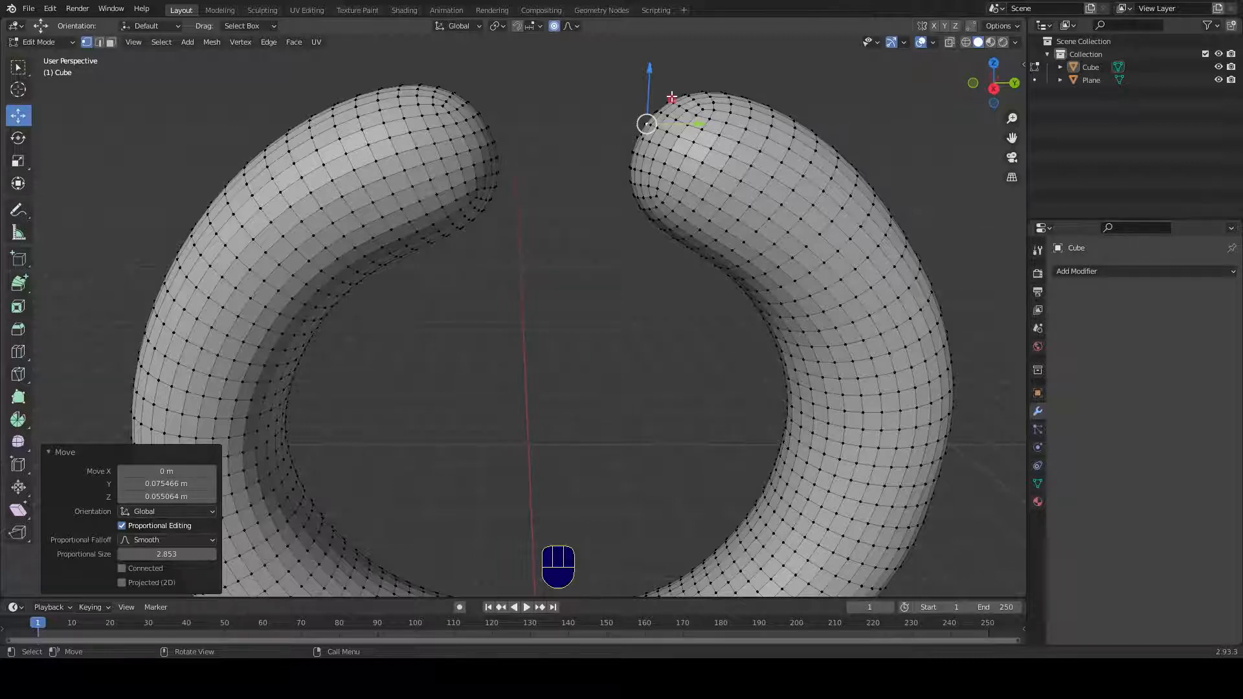
Step: Move the right-tip vertex again while enlarging and shrinking the proportional influence radius, and clear the selection
mouse_move(671, 98)
left_mouse_down()
mouse_move(692, 129)
mouse_move(653, 73)
mouse_move(657, 99)
mouse_move(672, 74)
mouse_move(705, 74)
mouse_move(658, 75)
mouse_move(706, 76)
mouse_move(673, 82)
left_mouse_up()
scroll(673, 100, "up", 6)
scroll(673, 100, "up", 2)
scroll(653, 97, "up", 4)
scroll(657, 100, "down", 10)
scroll(656, 99, "down", 9)
scroll(660, 94, "down", 1)
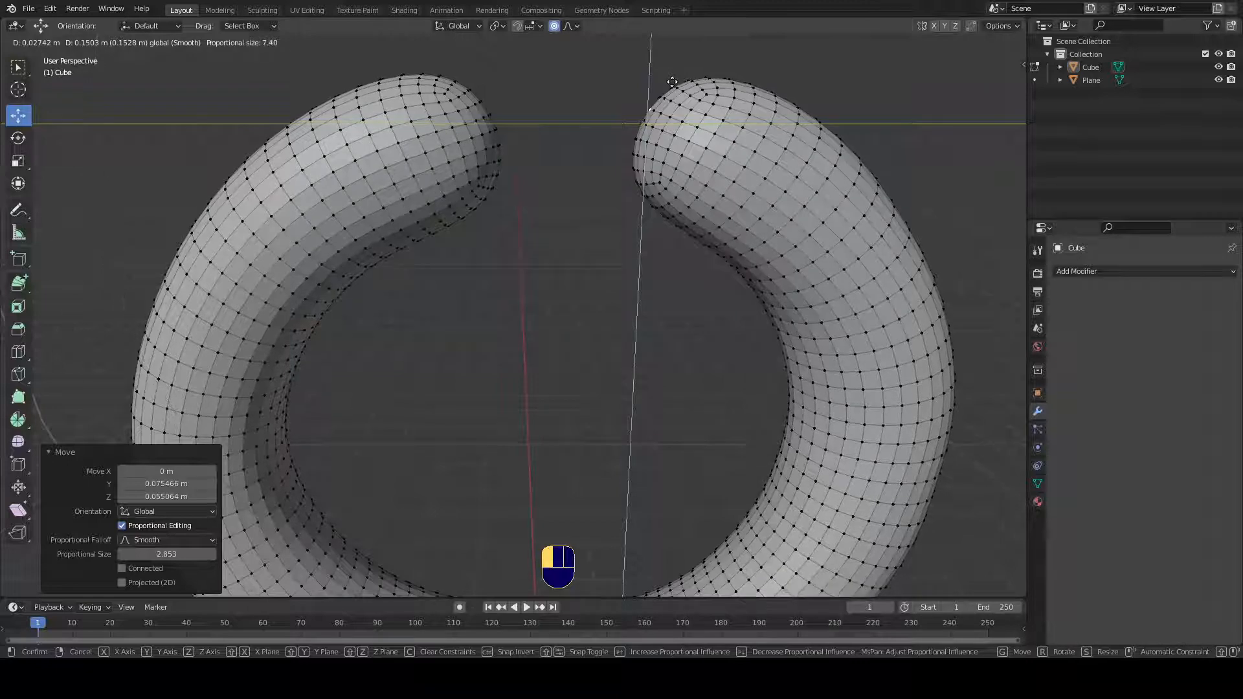
scroll(672, 82, "up", 7)
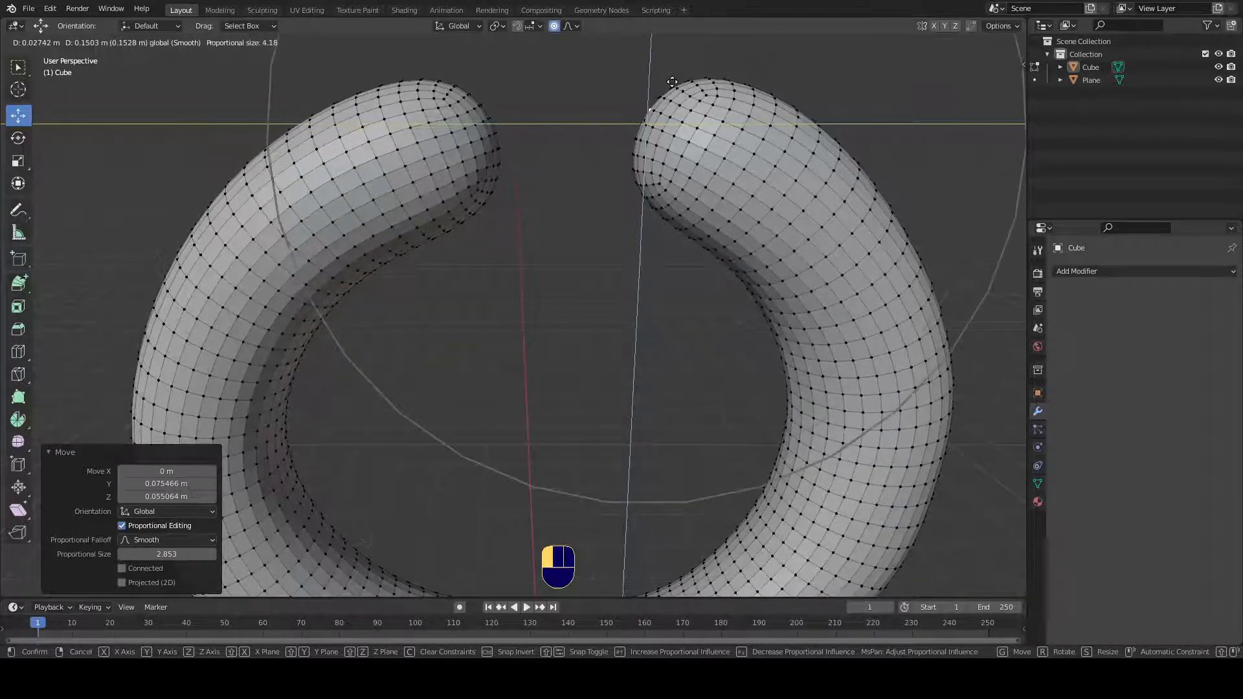
left_click_drag(672, 81, 677, 112)
scroll(714, 95, "up", 1)
scroll(717, 99, "up", 2)
scroll(719, 104, "down", 1)
left_click(495, 446)
Step: Move a vertex on the ring's left tip about -0.14 m in Y and 0.04 m in Z with proportional editing
middle_click_drag(570, 347, 516, 347)
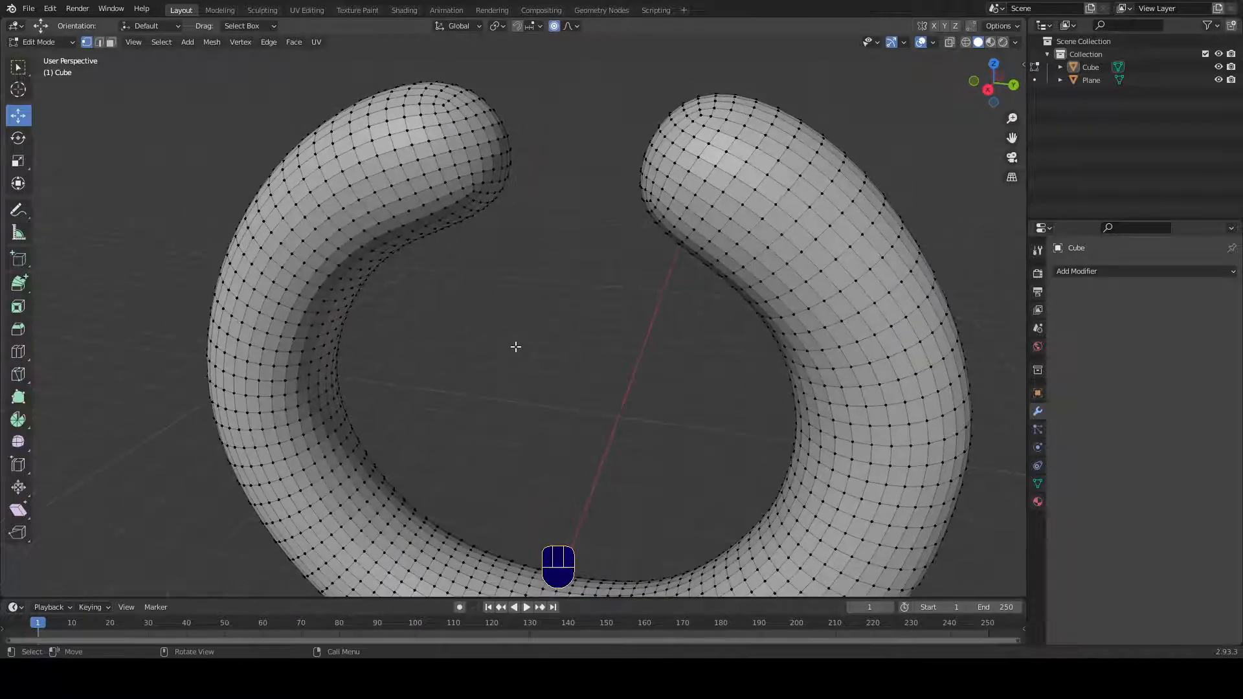
left_click(465, 118)
middle_click_drag(530, 255, 484, 102)
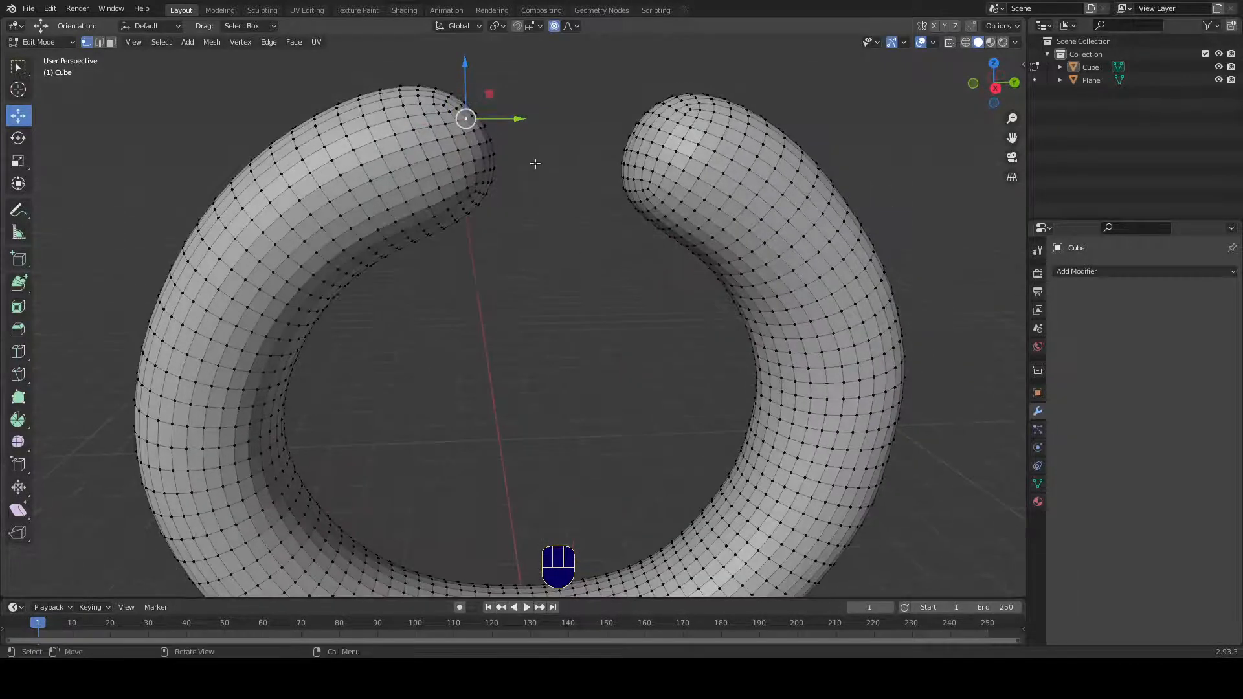
mouse_move(484, 102)
left_mouse_down()
mouse_move(503, 106)
mouse_move(477, 91)
left_mouse_up()
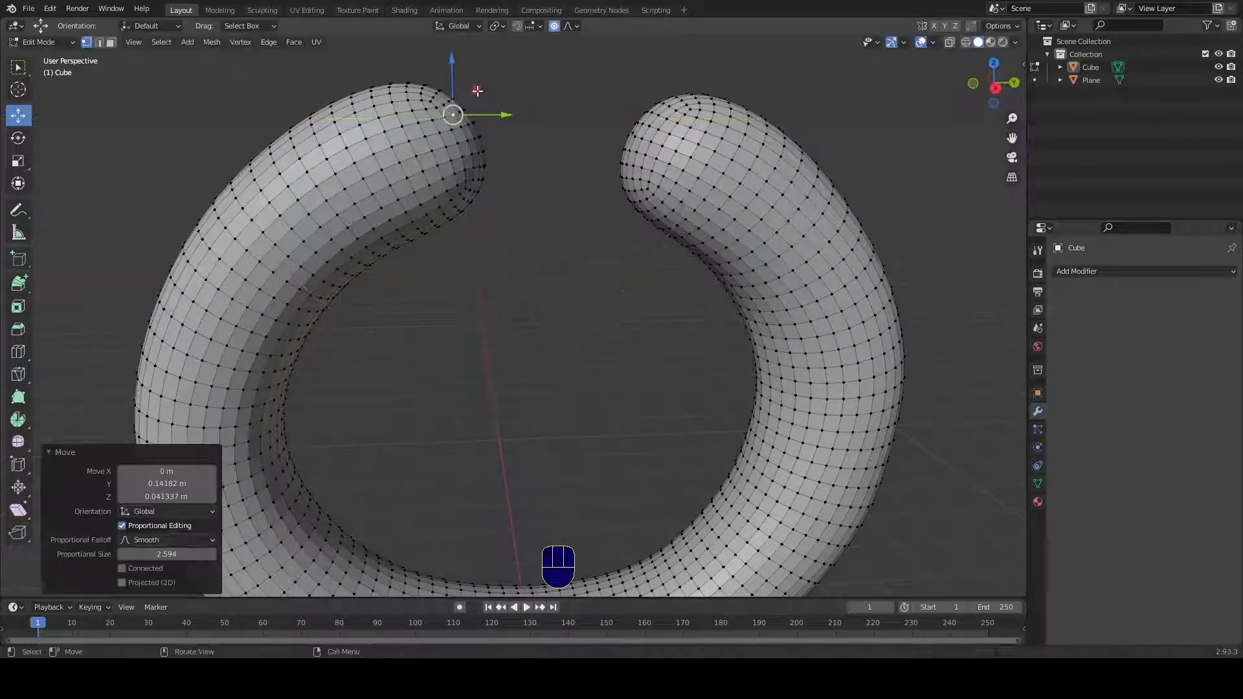
Step: Restrict proportional editing to connected geometry and move the left-tip vertex about 0.03 m in Z with a proportional size of about 5.05
left_click(576, 26)
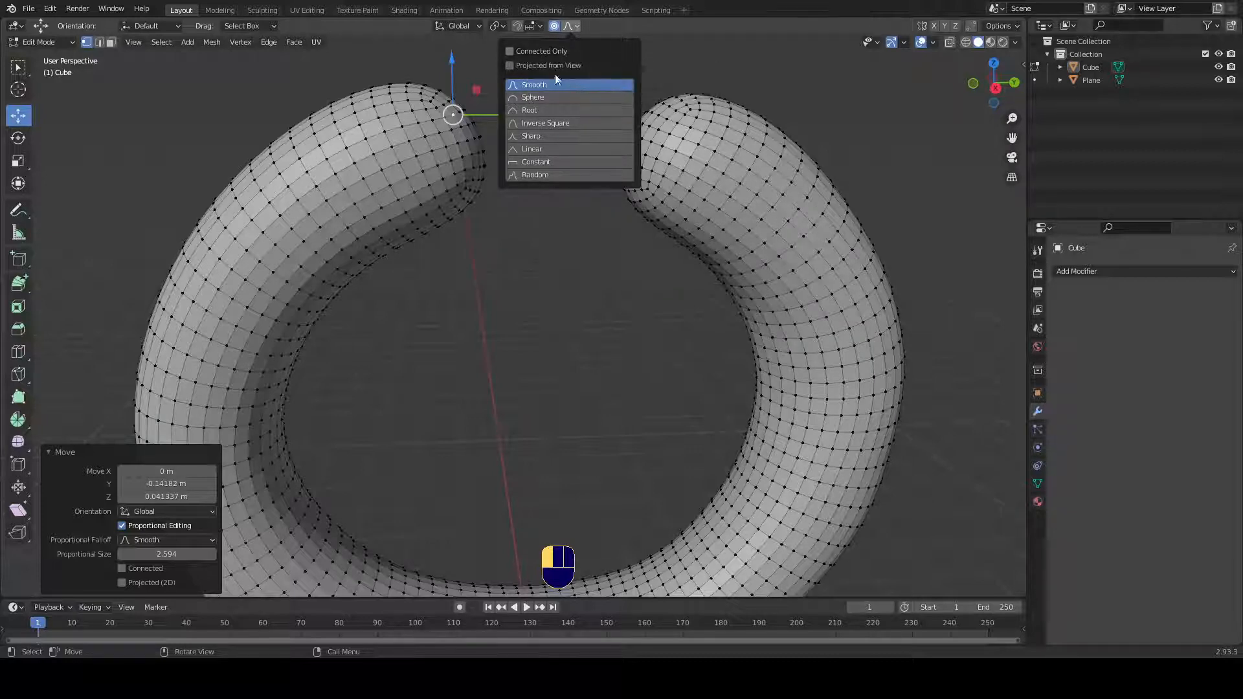
left_click(510, 52)
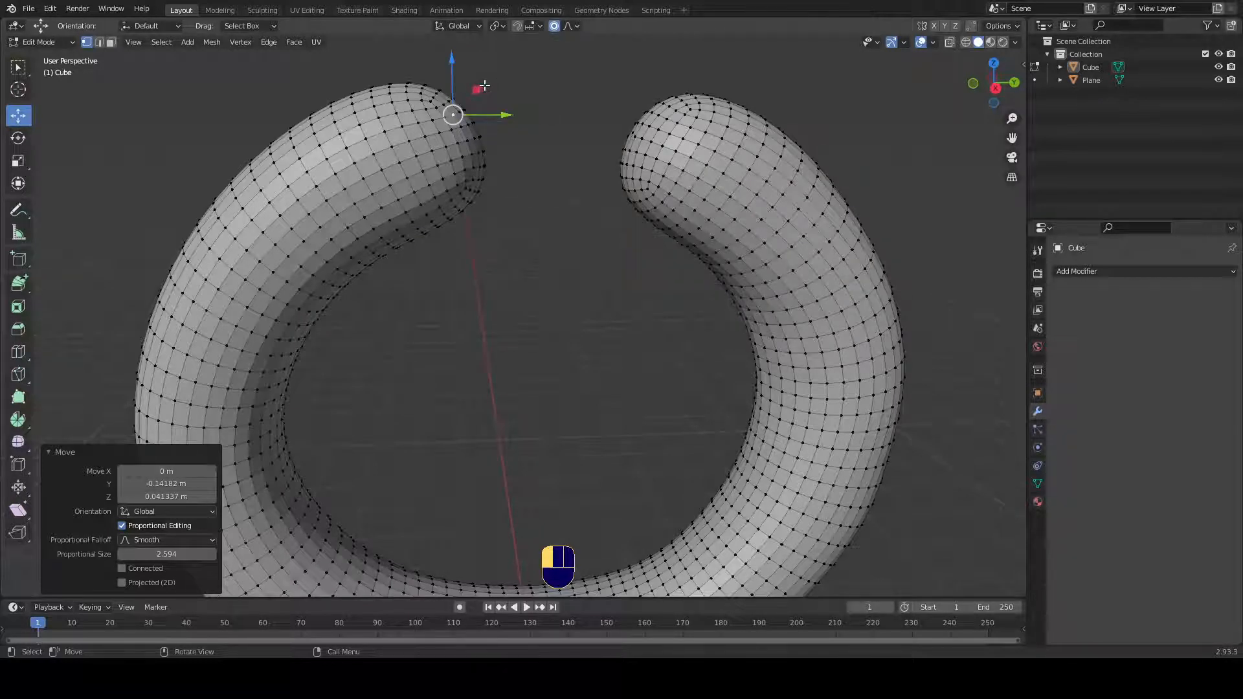
left_click_drag(476, 89, 479, 86)
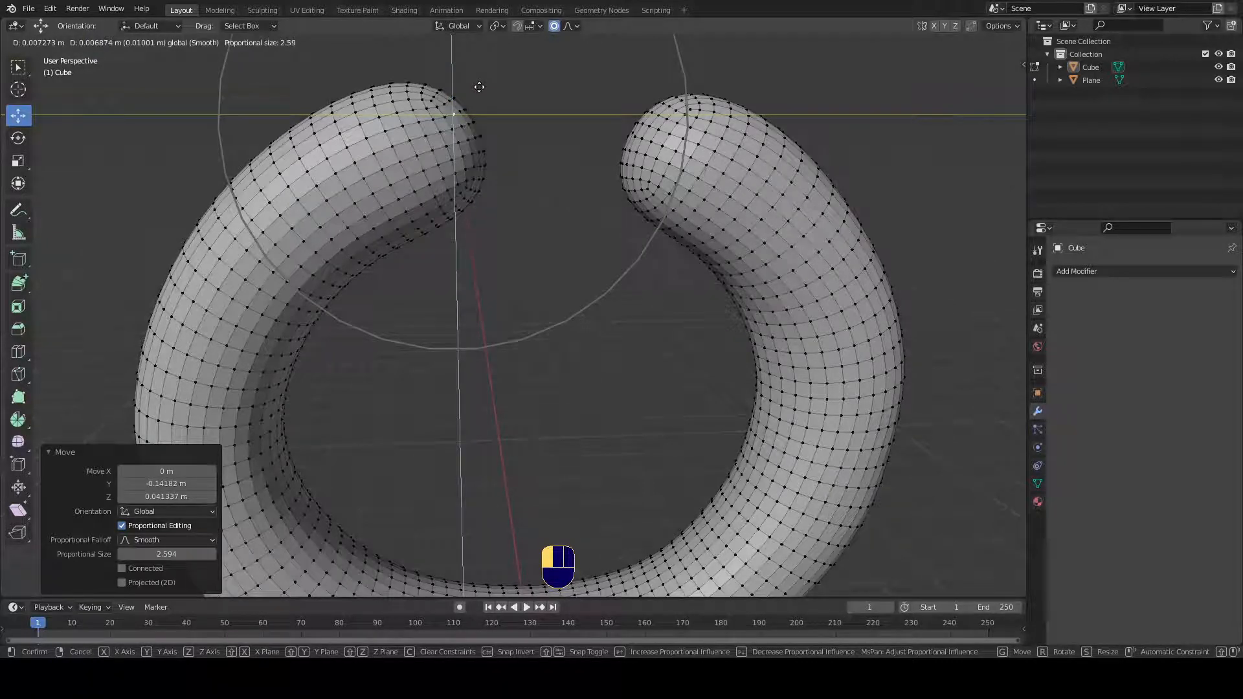
scroll(480, 87, "down", 3)
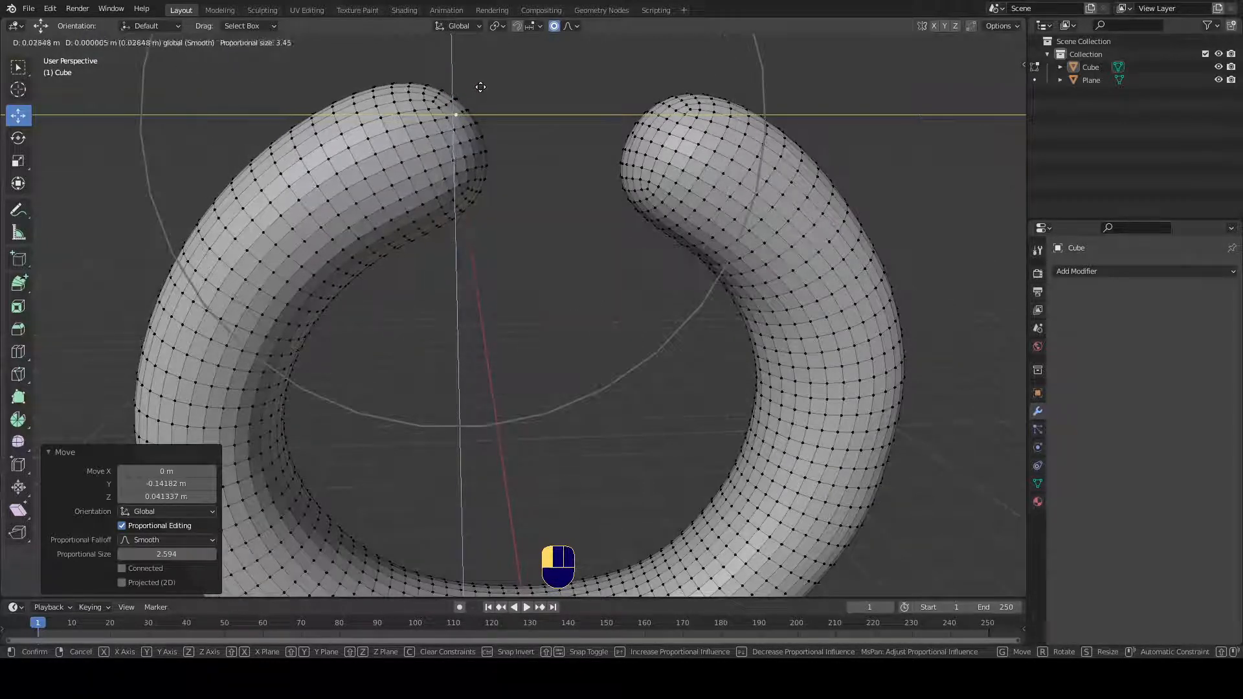
scroll(480, 87, "down", 3)
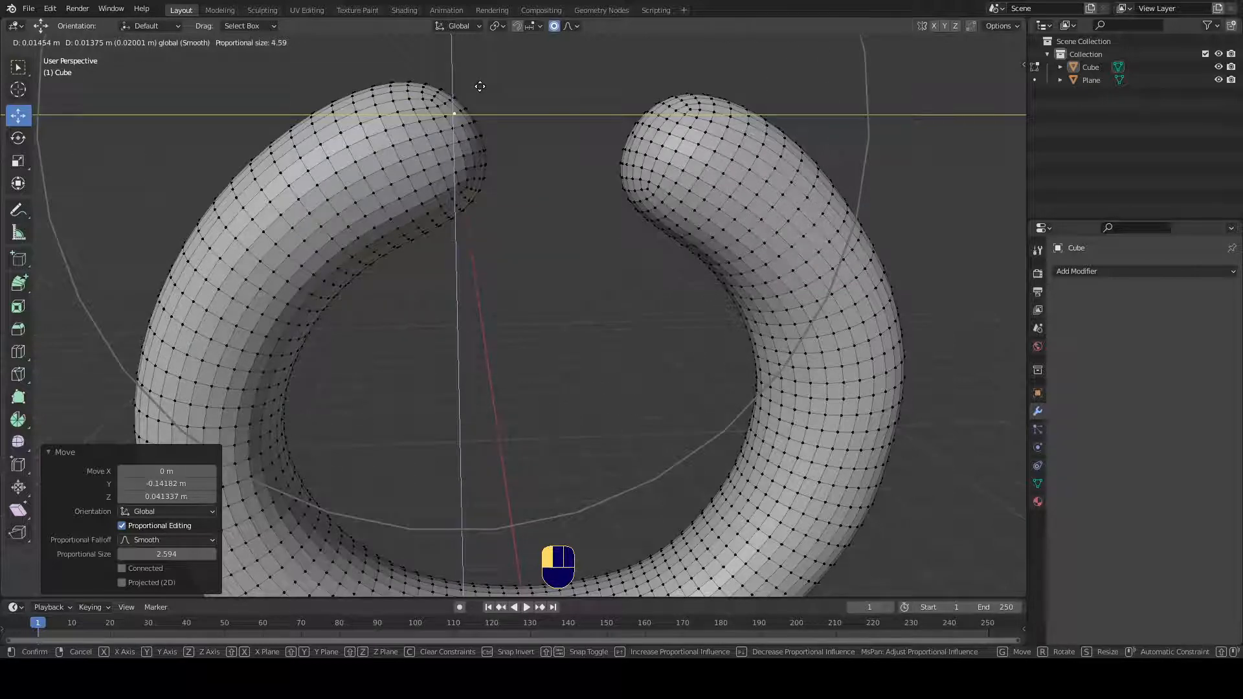
scroll(480, 87, "down", 1)
left_click(479, 86)
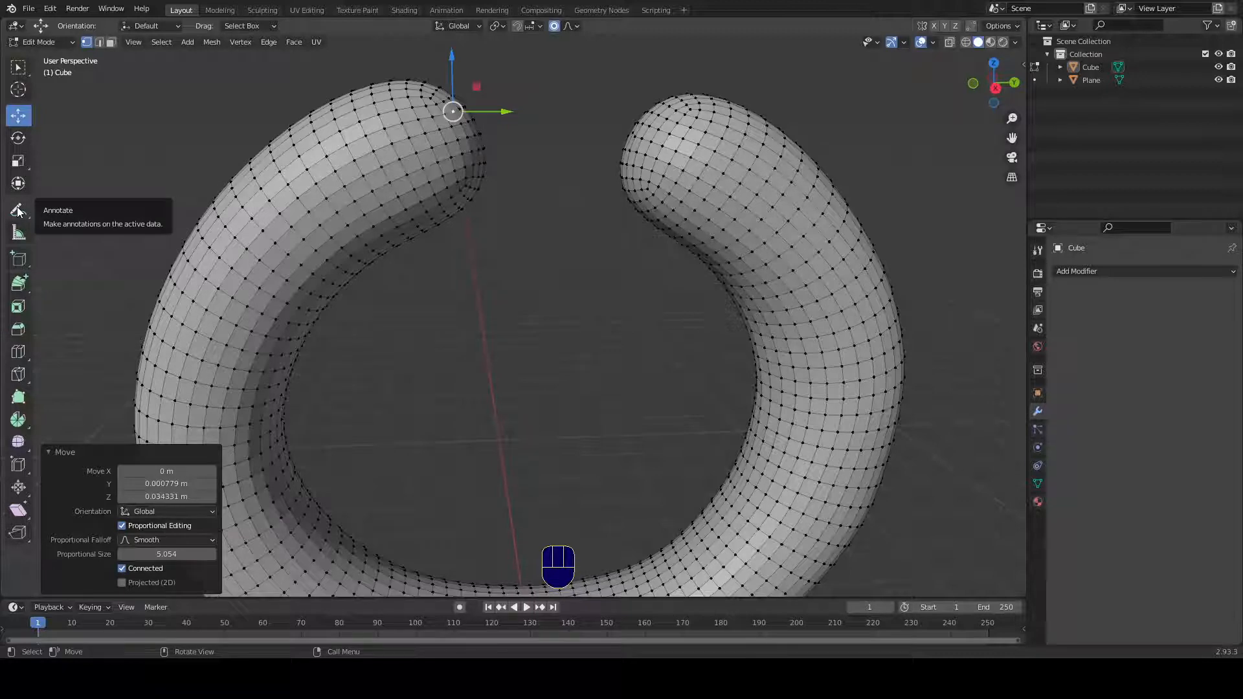
Step: Try annotating along the outline of the ring's right end, undoing the strokes
key("d")
left_click_drag(659, 91, 625, 107)
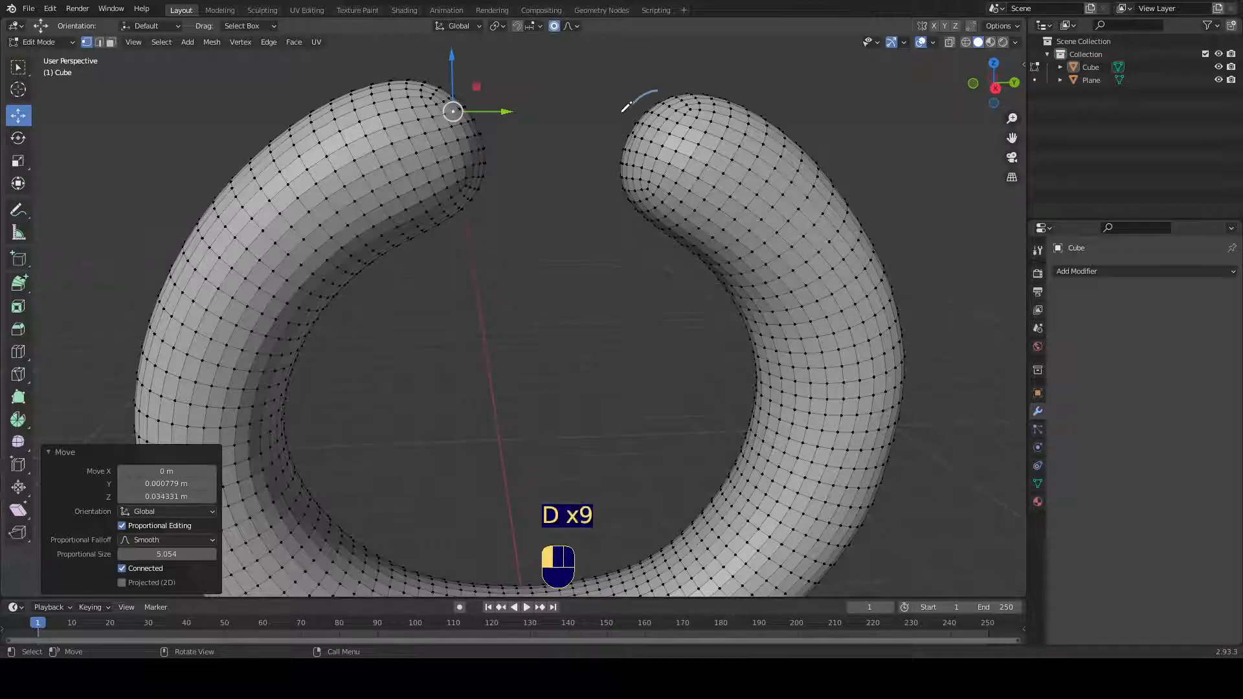
left_click_drag(607, 167, 733, 297)
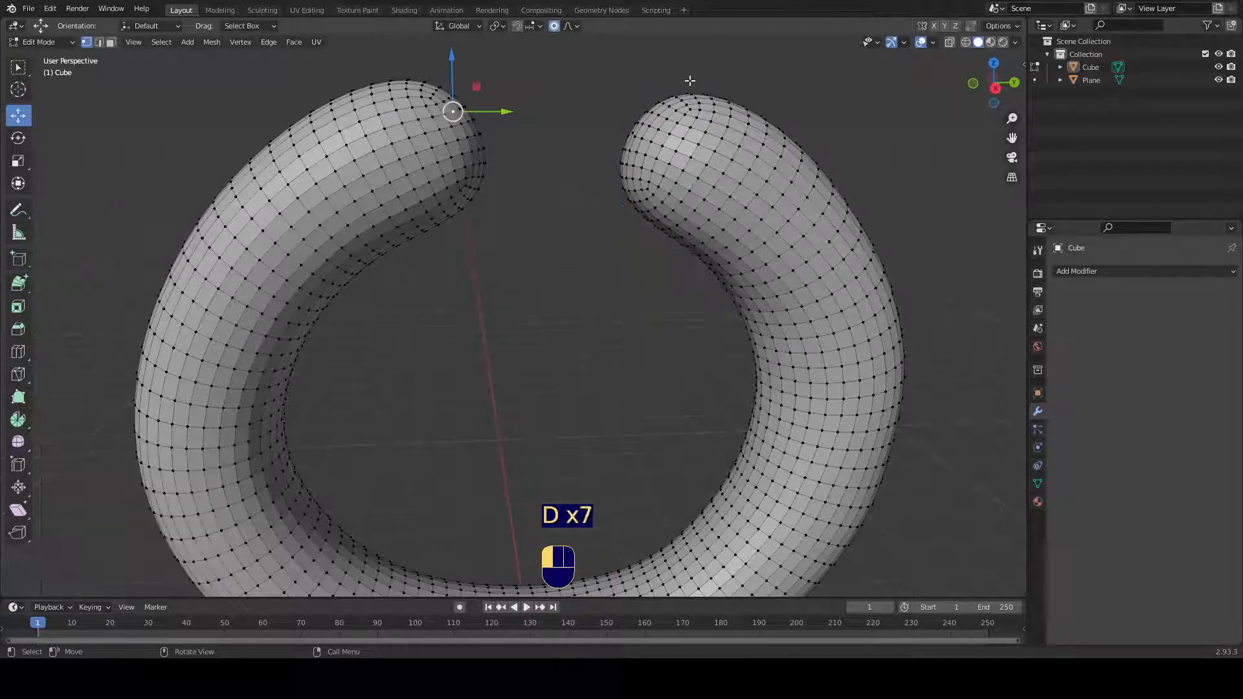
left_click(18, 209)
mouse_move(655, 96)
left_mouse_down()
mouse_move(602, 210)
mouse_move(735, 314)
left_mouse_up()
key("ctrl+z")
mouse_move(661, 88)
left_mouse_down()
mouse_move(602, 208)
mouse_move(735, 315)
left_mouse_up()
key("ctrl+z")
mouse_move(644, 97)
left_mouse_down()
mouse_move(777, 91)
mouse_move(896, 175)
left_mouse_up()
key("ctrl+z")
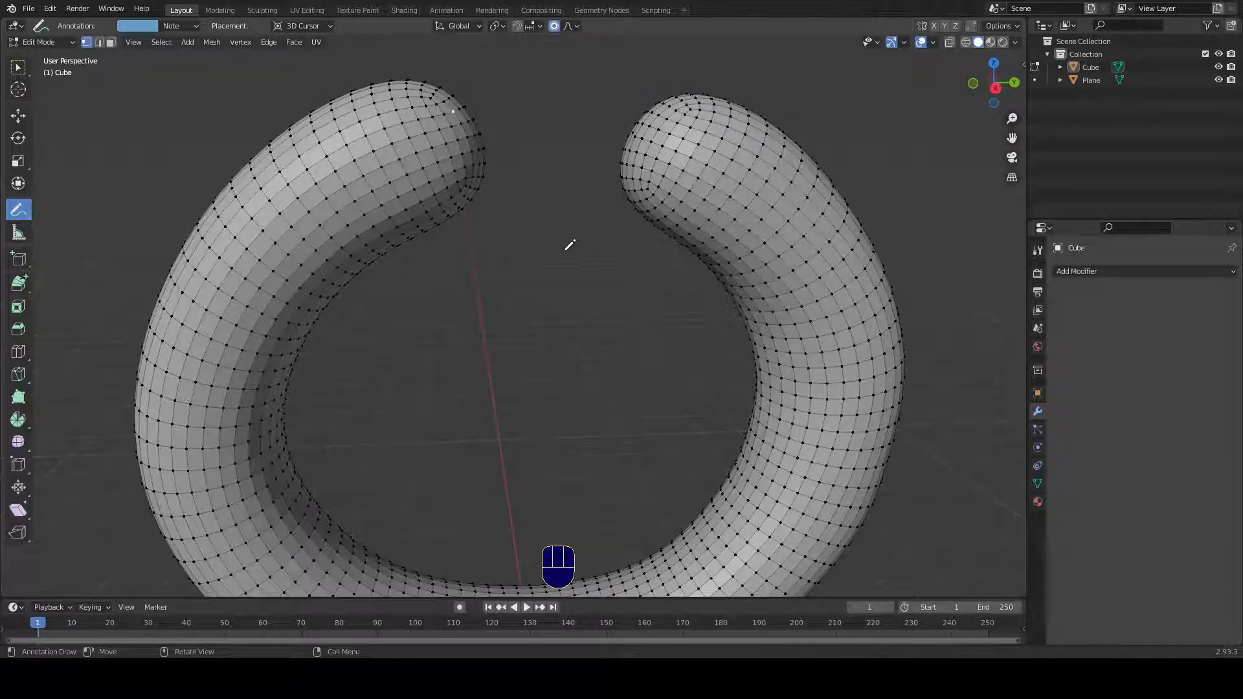
Step: Move the left-tip vertex about -0.22 m in Y and -0.12 m in Z, and choose the Smooth falloff
left_click(17, 115)
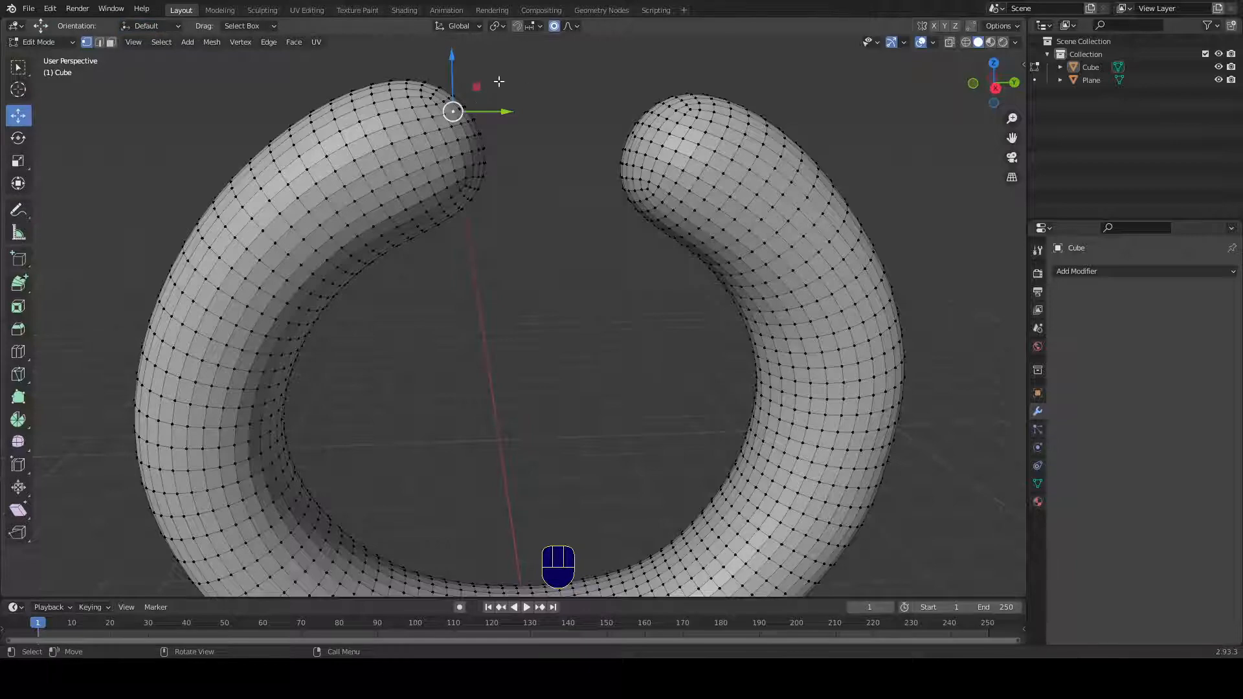
left_click_drag(475, 88, 455, 106)
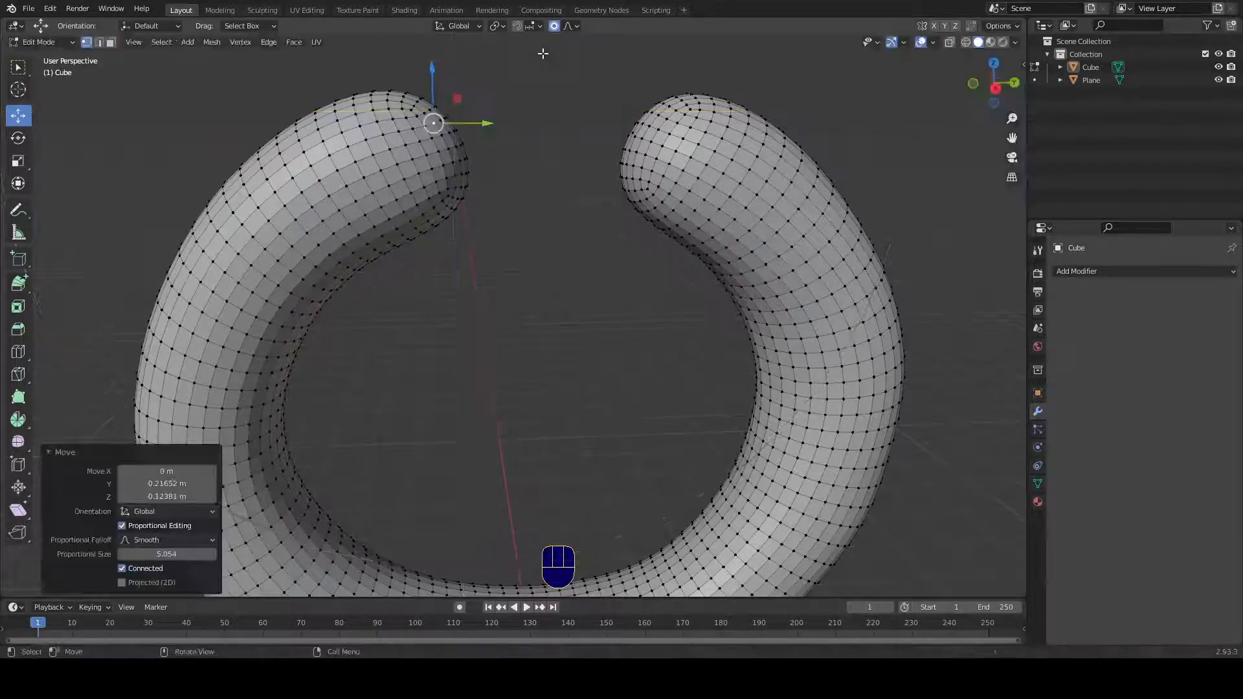
left_click(575, 26)
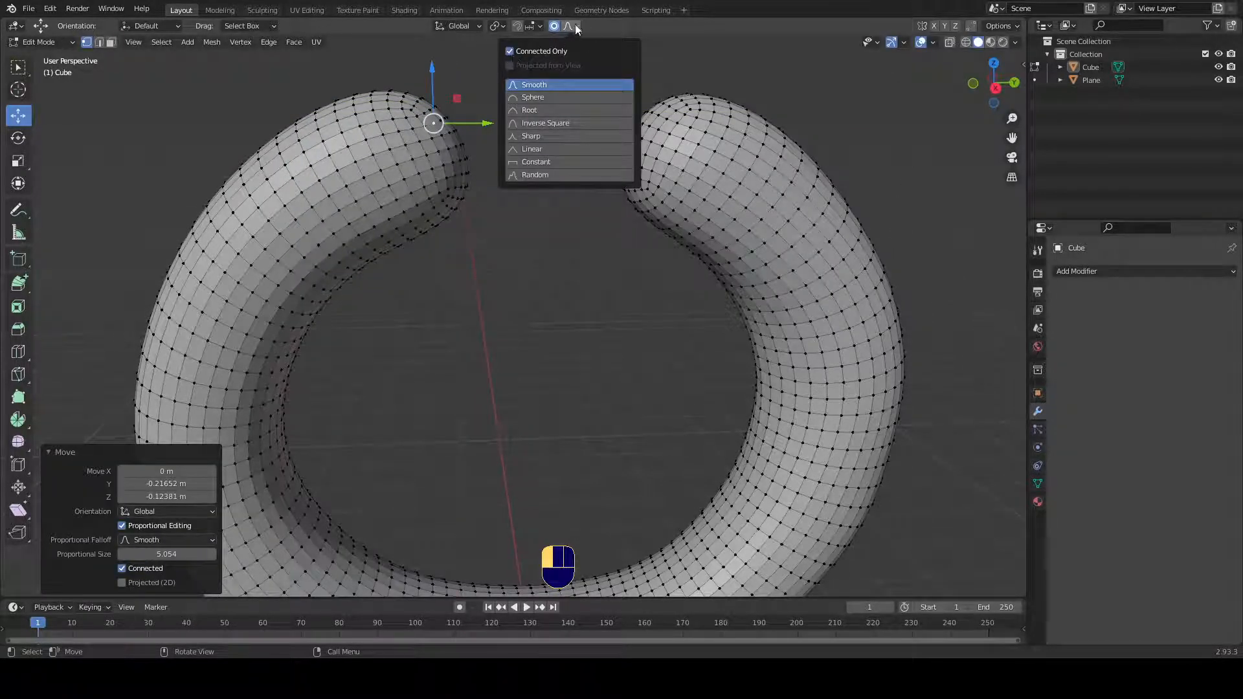
left_click(550, 85)
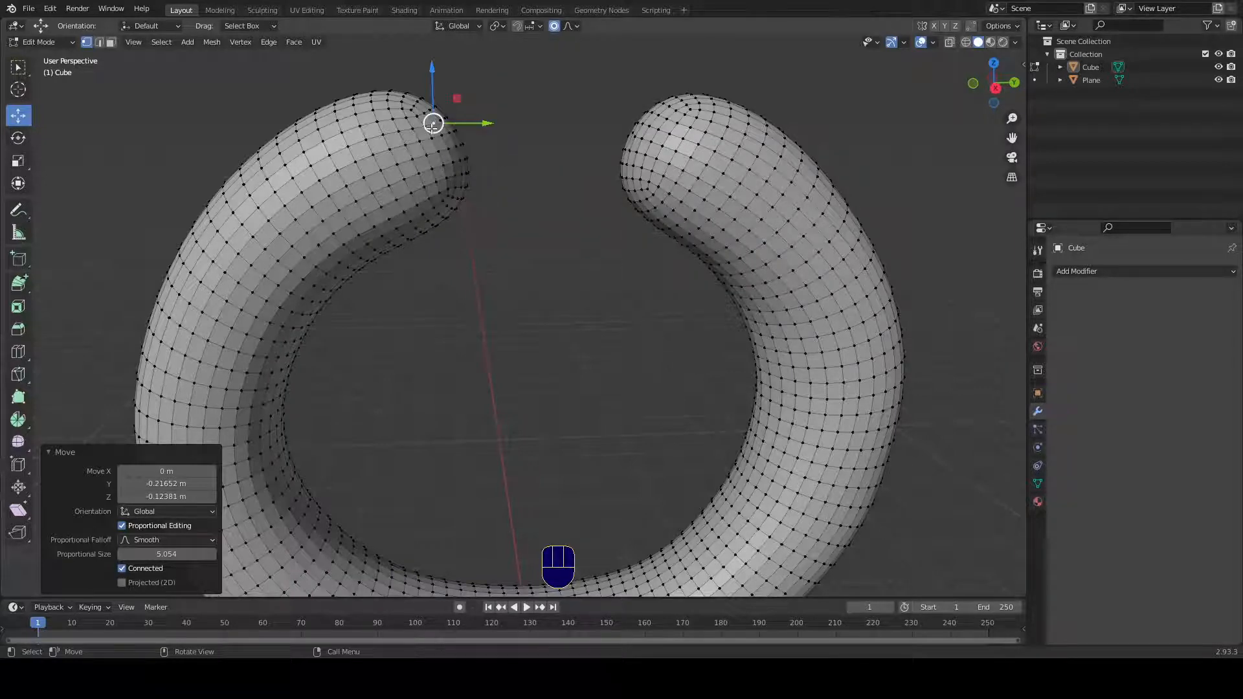
Step: Try annotating strokes from the left-tip vertex along the inner and outer sides of the ring's left arm
left_click(16, 215)
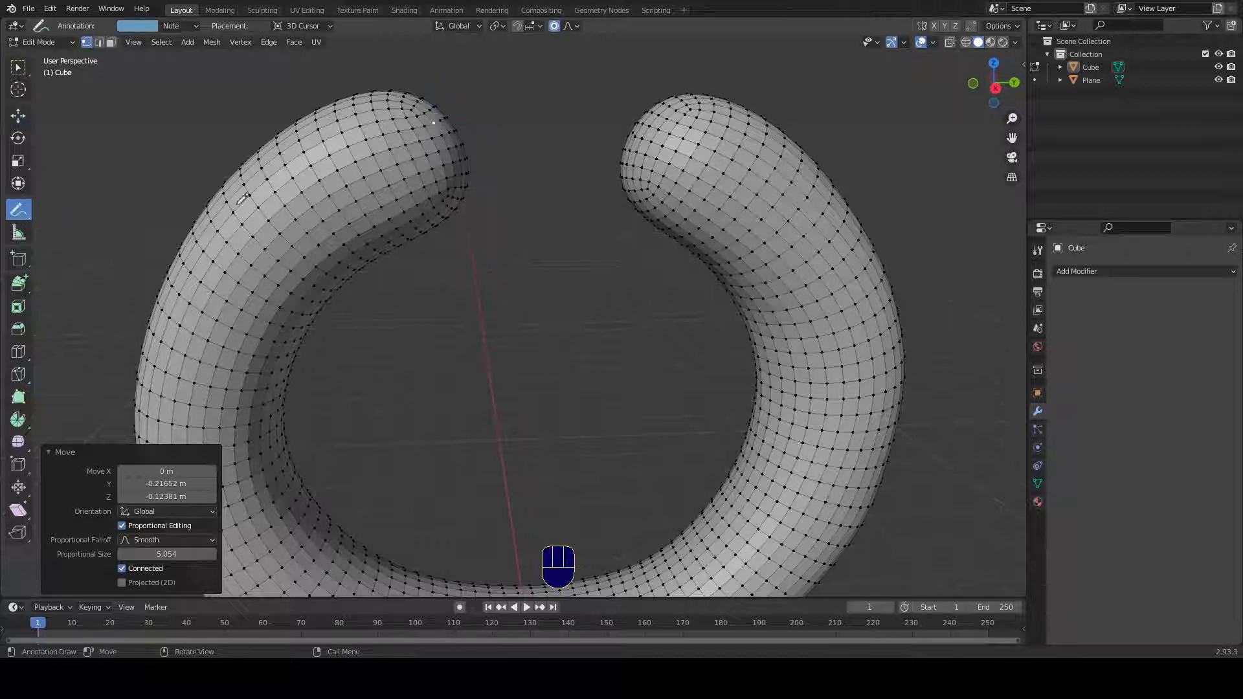
key("d")
key("d")
key("d")
key("d")
left_click(440, 151)
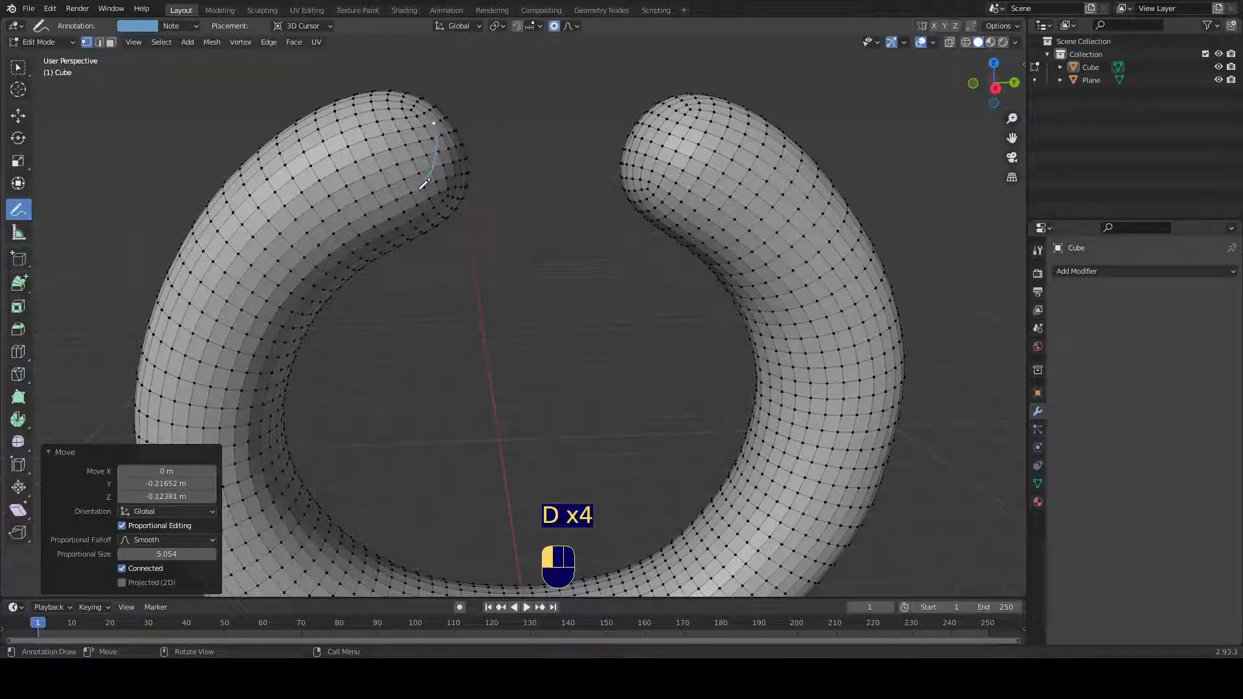
left_click_drag(356, 224, 306, 258)
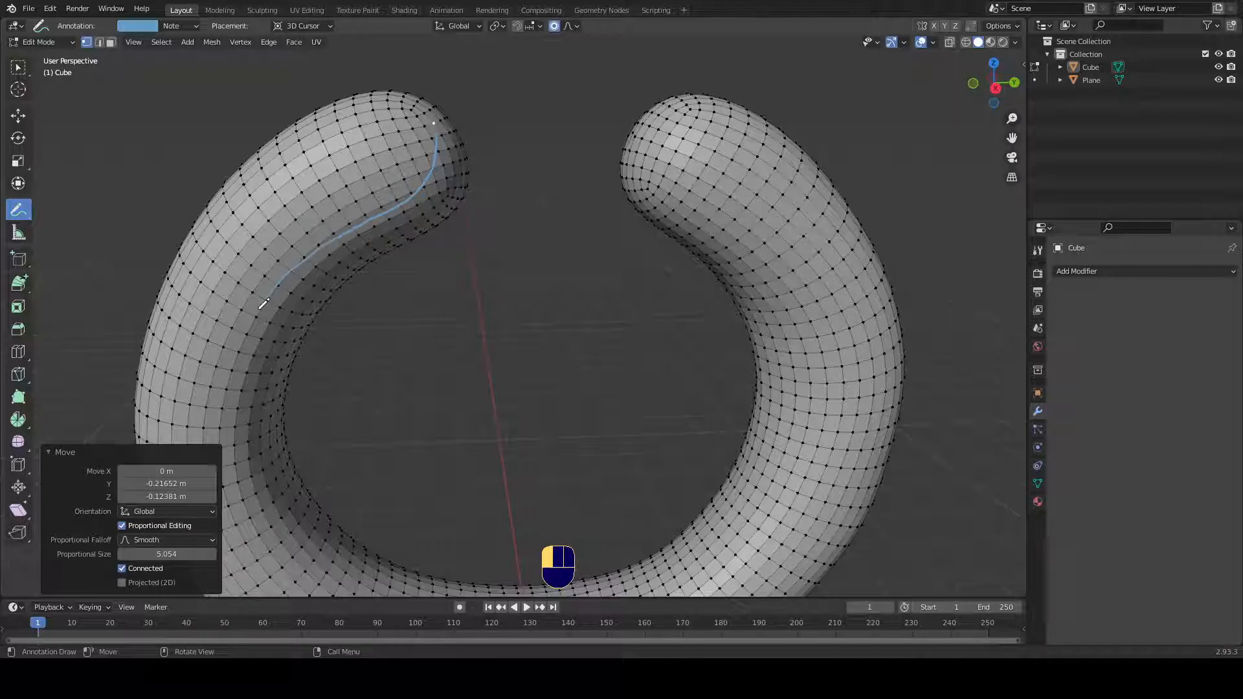
left_click_drag(261, 308, 259, 309)
key("d")
key("d")
key("d")
key("d")
key("d")
key("d")
key("d")
key("d")
key("d")
key("d")
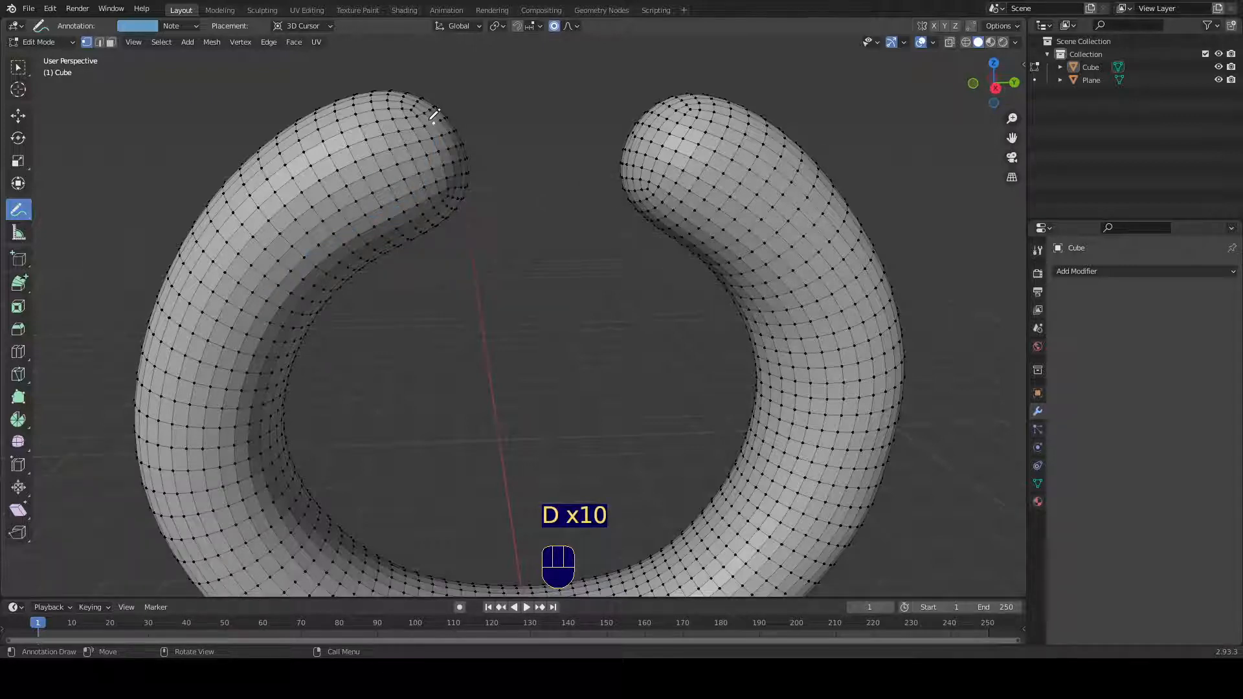
mouse_move(425, 126)
left_mouse_down()
mouse_move(454, 136)
mouse_move(402, 107)
left_mouse_up()
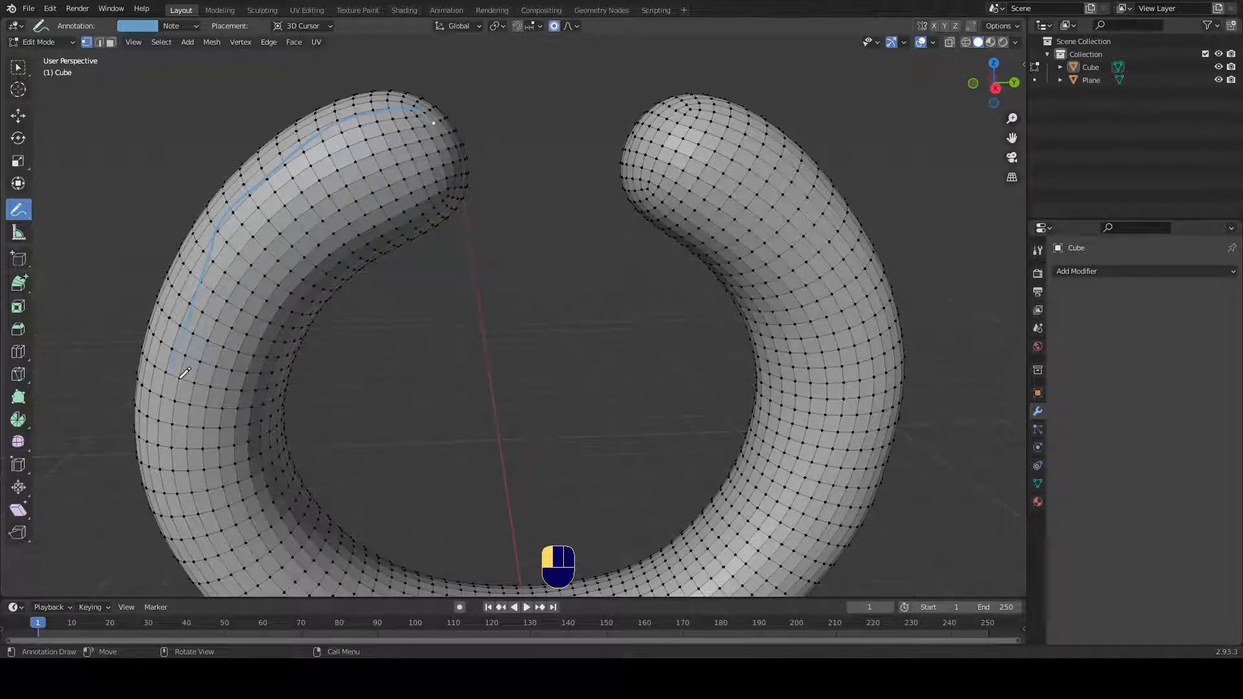
left_click_drag(185, 374, 188, 376)
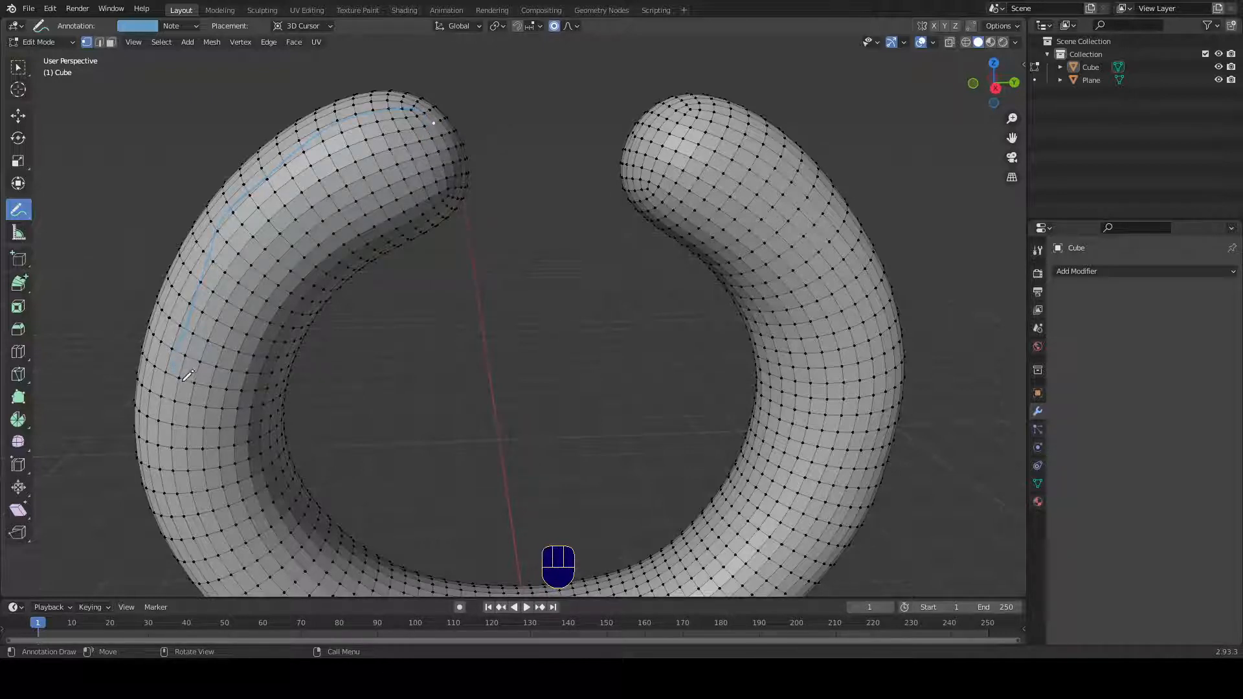
Step: Move the left-tip vertex about -0.11 m in Y and 0.08 m in Z
left_click(18, 116)
mouse_move(458, 97)
left_mouse_down()
mouse_move(466, 76)
mouse_move(453, 104)
mouse_move(450, 87)
left_mouse_up()
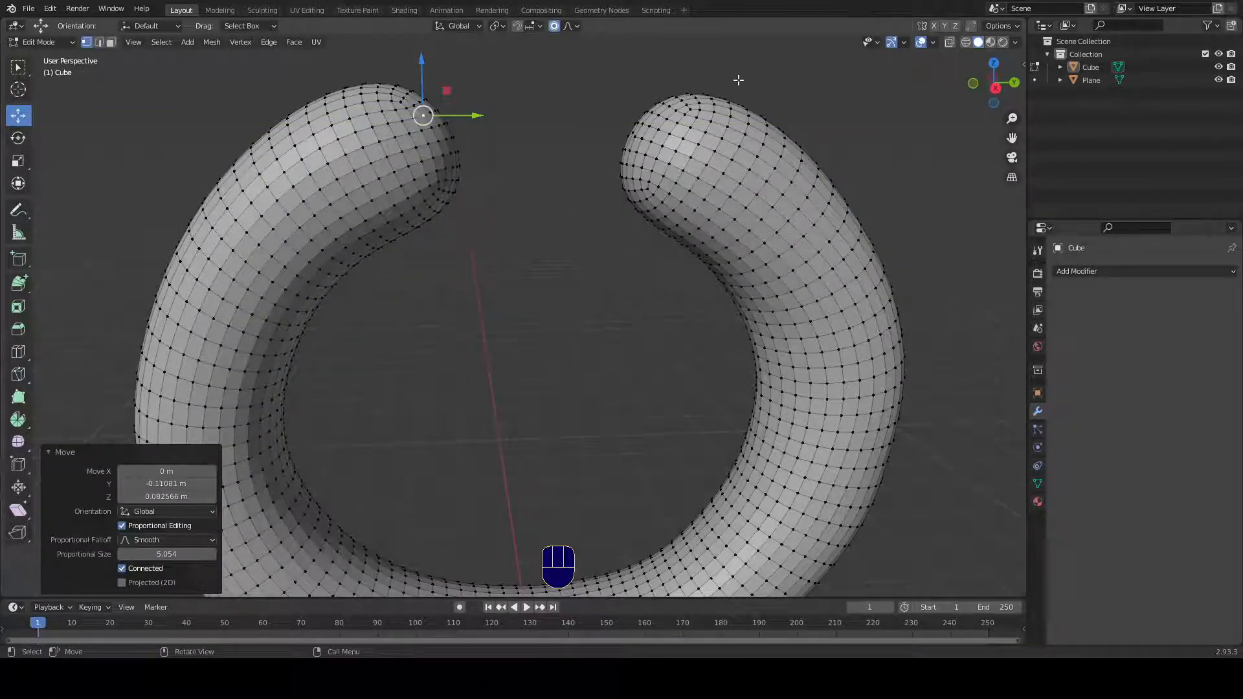
Step: Try annotating strokes over the outline of the ring's right arm
mouse_move(775, 100)
left_mouse_down()
mouse_move(618, 155)
mouse_move(730, 301)
mouse_move(638, 211)
mouse_move(631, 91)
mouse_move(829, 116)
mouse_move(901, 199)
mouse_move(842, 138)
mouse_move(738, 86)
left_mouse_up()
mouse_move(641, 96)
left_mouse_down()
mouse_move(615, 173)
mouse_move(718, 285)
mouse_move(715, 266)
mouse_move(621, 171)
mouse_move(647, 90)
mouse_move(840, 129)
left_mouse_up()
left_click_drag(900, 194, 896, 200)
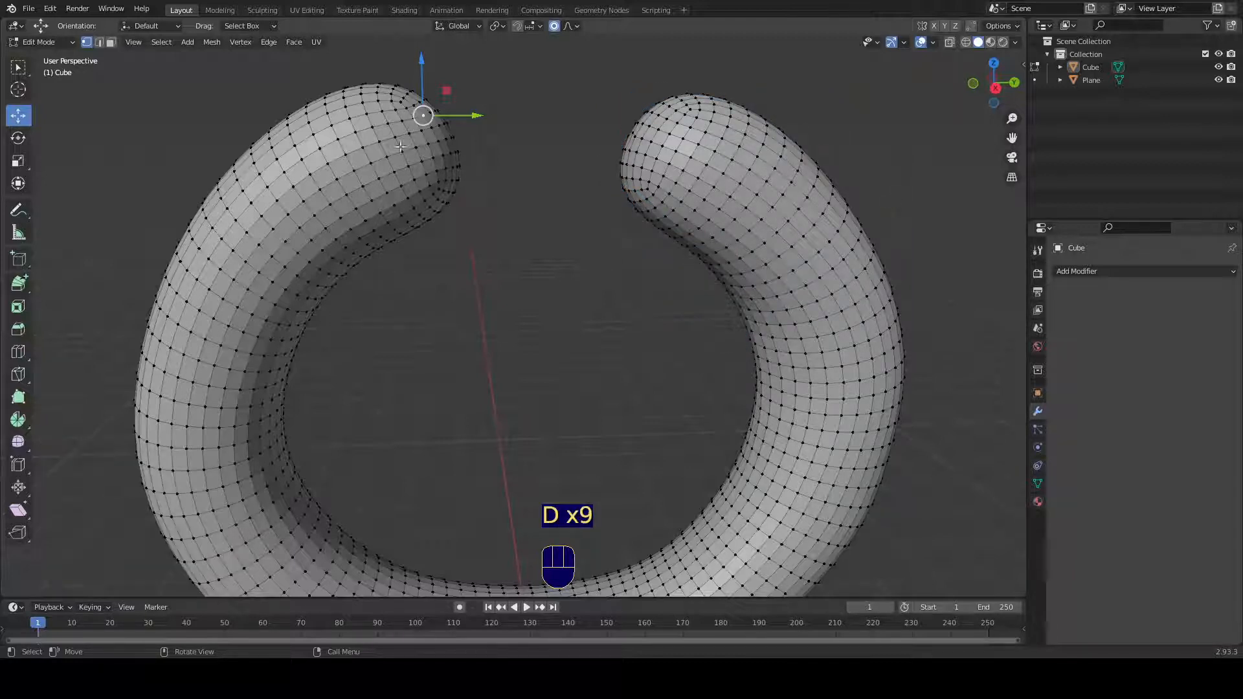
Step: Move the left-tip vertex about 0.23 m in Z, and again about 0.16 m in Y with the proportional size reduced to about 1.77
mouse_move(423, 114)
left_mouse_down()
mouse_move(361, 134)
mouse_move(412, 93)
mouse_move(434, 94)
left_mouse_up()
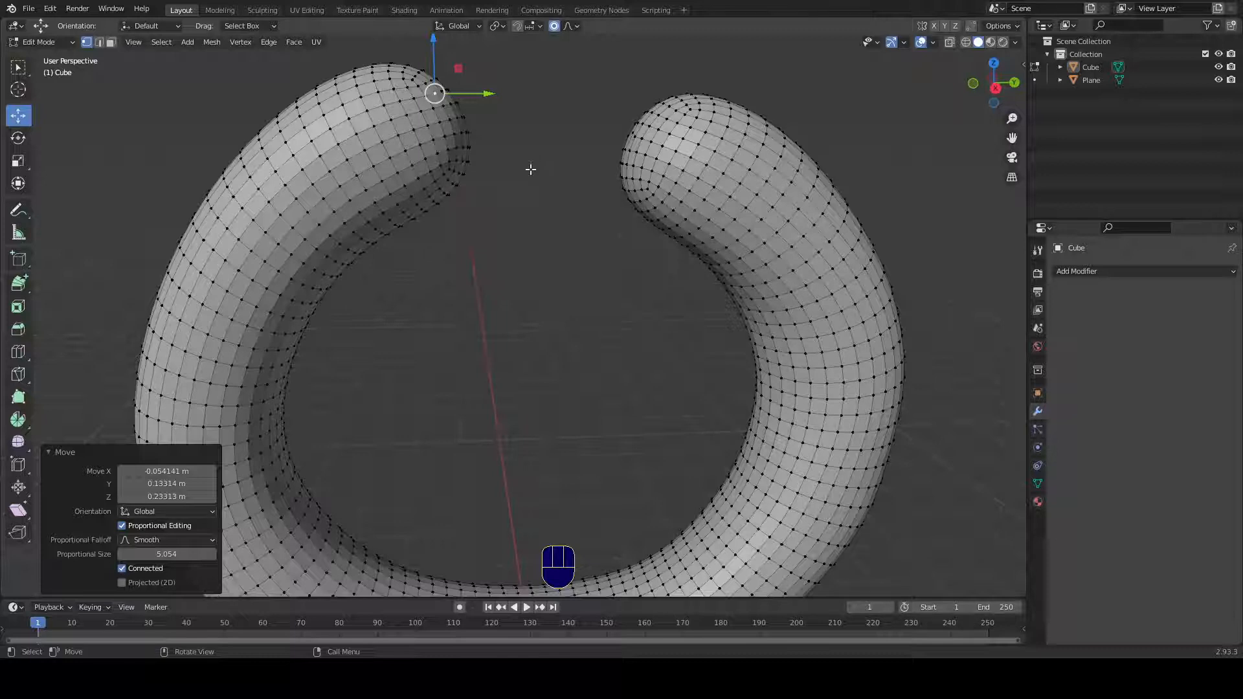
left_click_drag(458, 68, 472, 79)
scroll(472, 79, "up", 11)
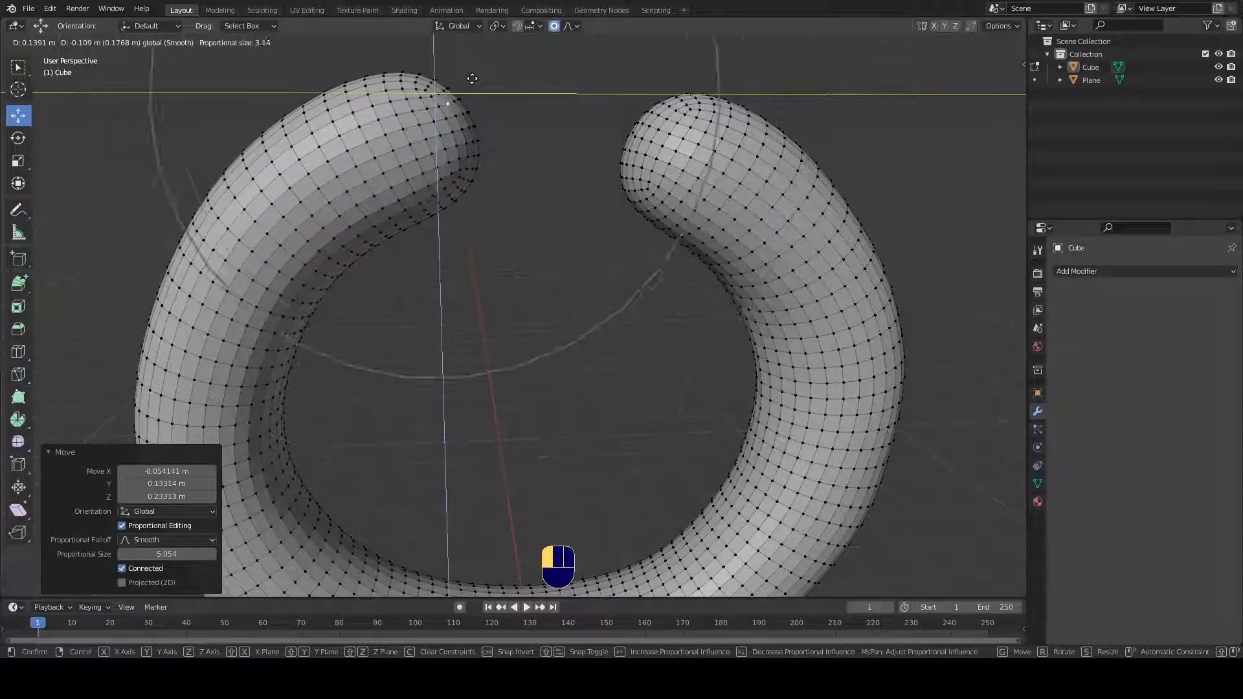
left_click_drag(472, 78, 479, 74)
Step: Switch proportional editing from Connected Only to Projected from View and move the left-tip vertex about -0.03 m in Y
left_click(578, 26)
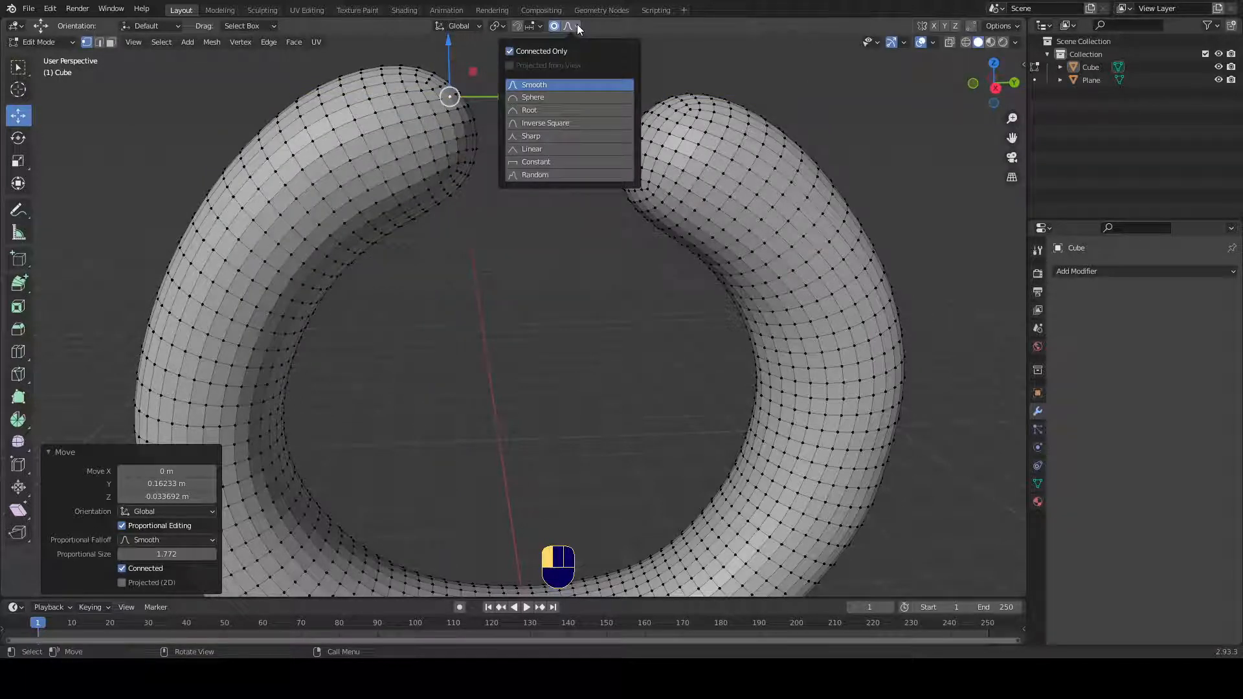
left_click(553, 51)
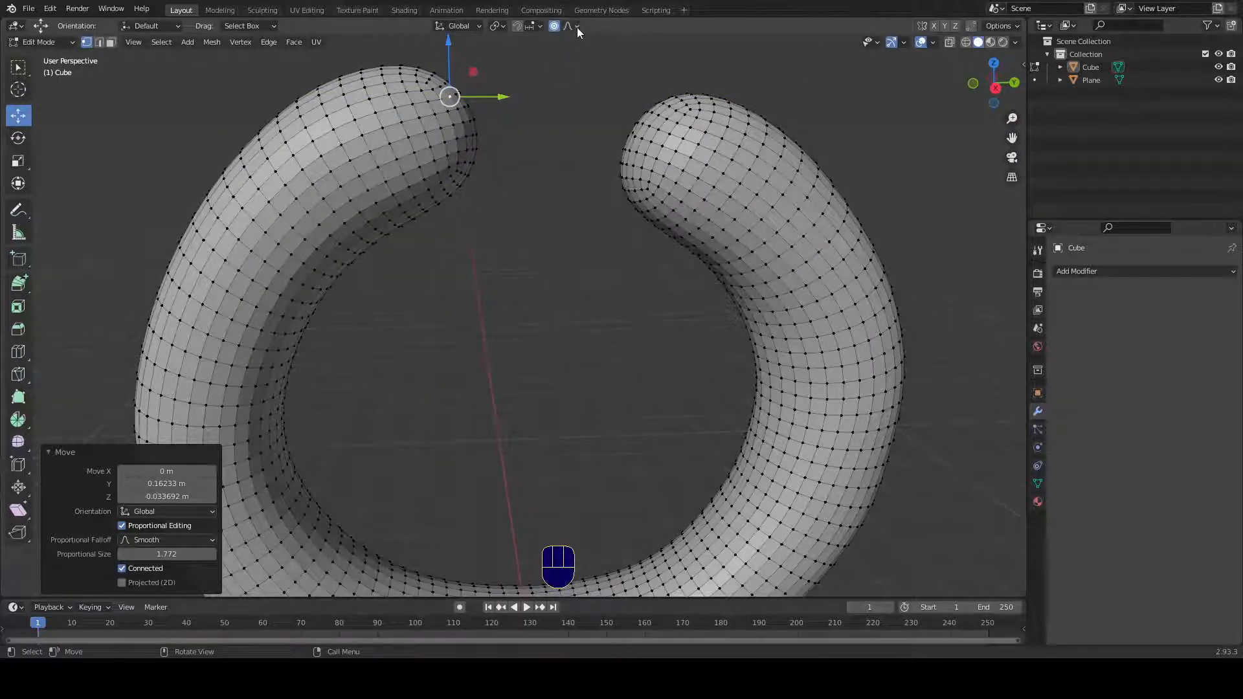
left_click(577, 27)
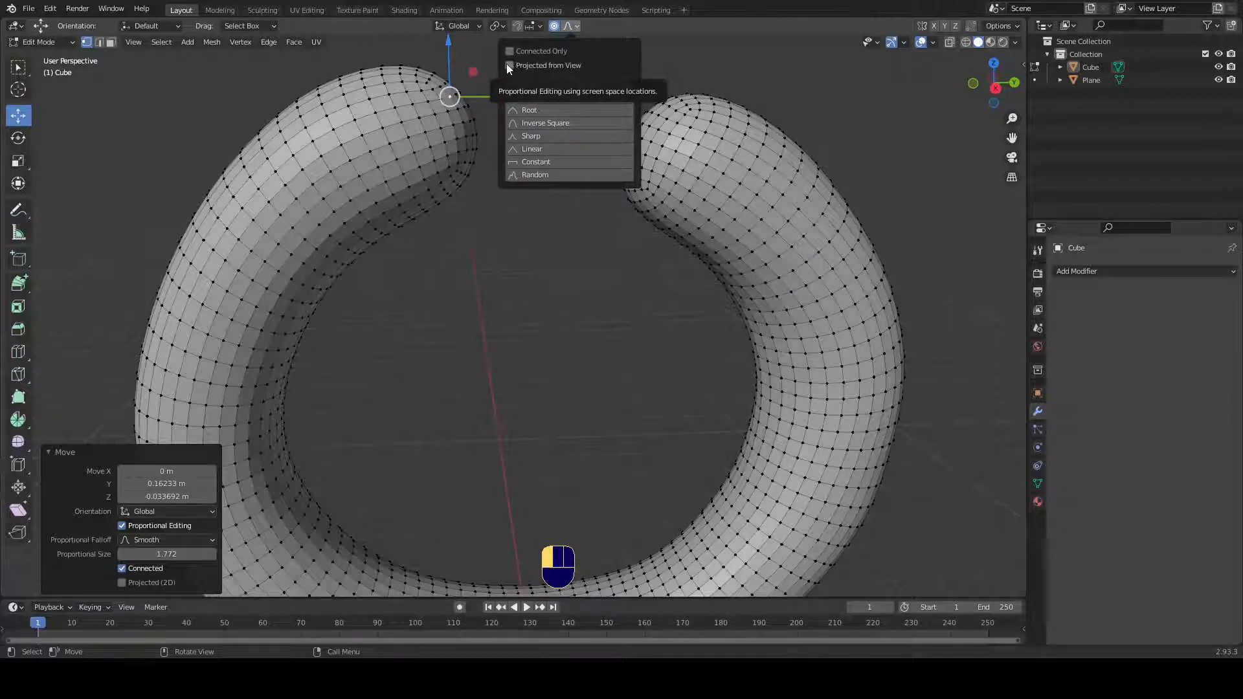
left_click(510, 66)
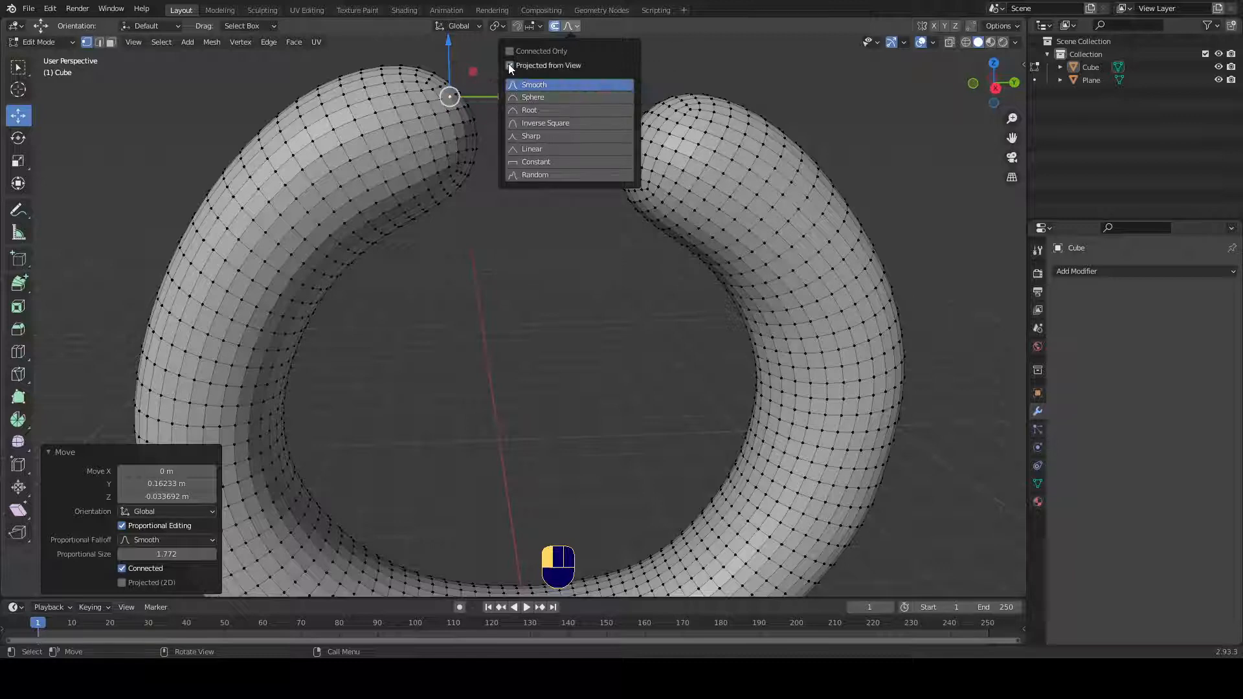
mouse_move(474, 70)
left_mouse_down()
mouse_move(463, 79)
mouse_move(472, 63)
mouse_move(448, 60)
mouse_move(480, 60)
mouse_move(453, 56)
mouse_move(487, 78)
mouse_move(472, 47)
mouse_move(453, 49)
mouse_move(467, 69)
left_mouse_up()
Step: View the two ring ends overlapping and move the left-tip vertex about 0.03 m in X and 0.13 m in Z
scroll(473, 134, "down", 2)
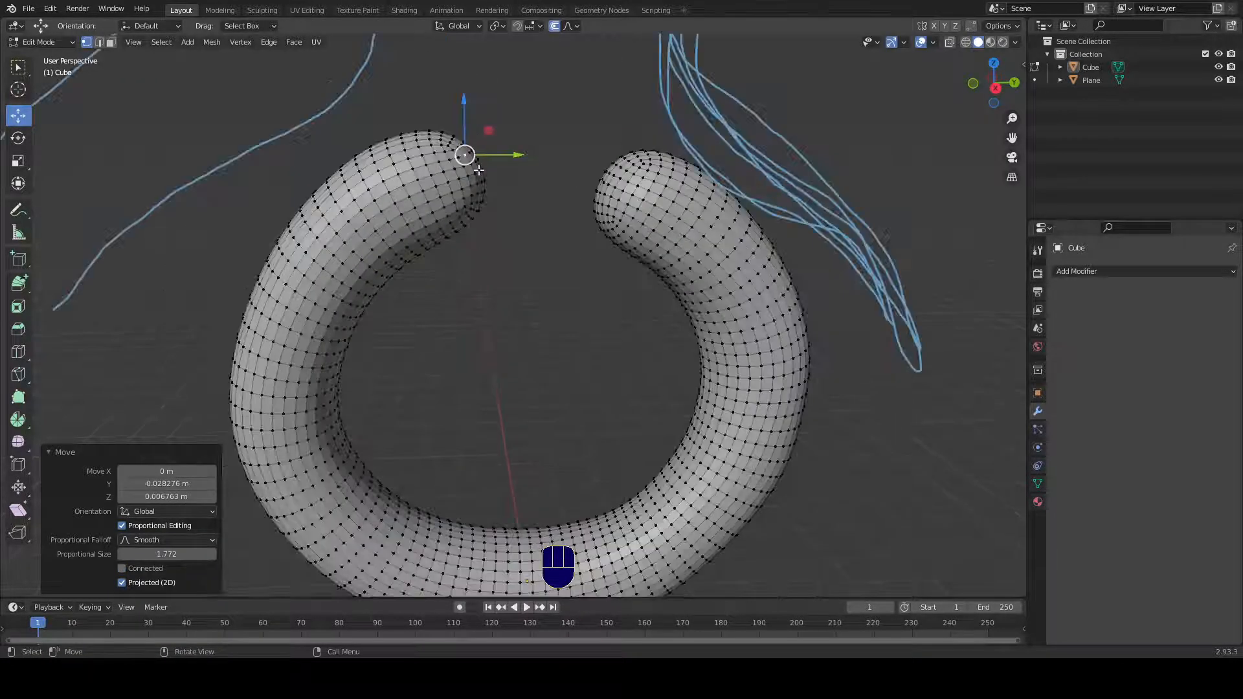
middle_click_drag(479, 169, 611, 196)
scroll(543, 160, "up", 2)
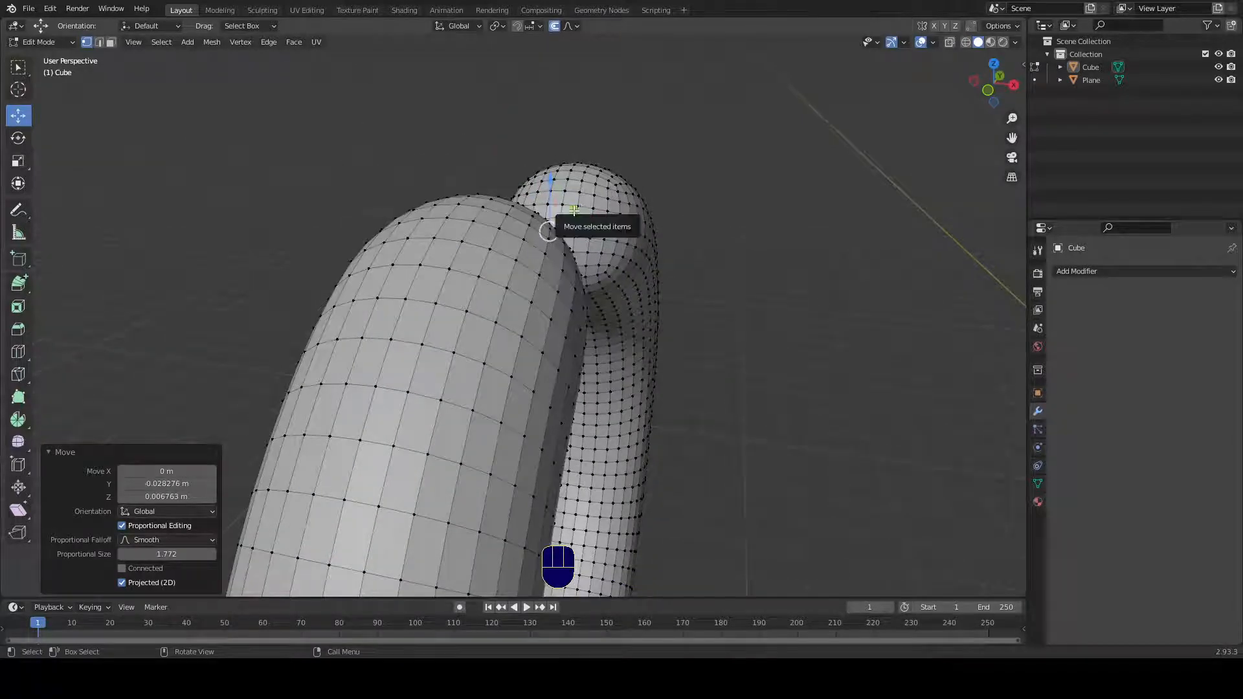
mouse_move(573, 209)
left_mouse_down()
mouse_move(584, 235)
mouse_move(581, 176)
mouse_move(507, 198)
mouse_move(574, 193)
left_mouse_up()
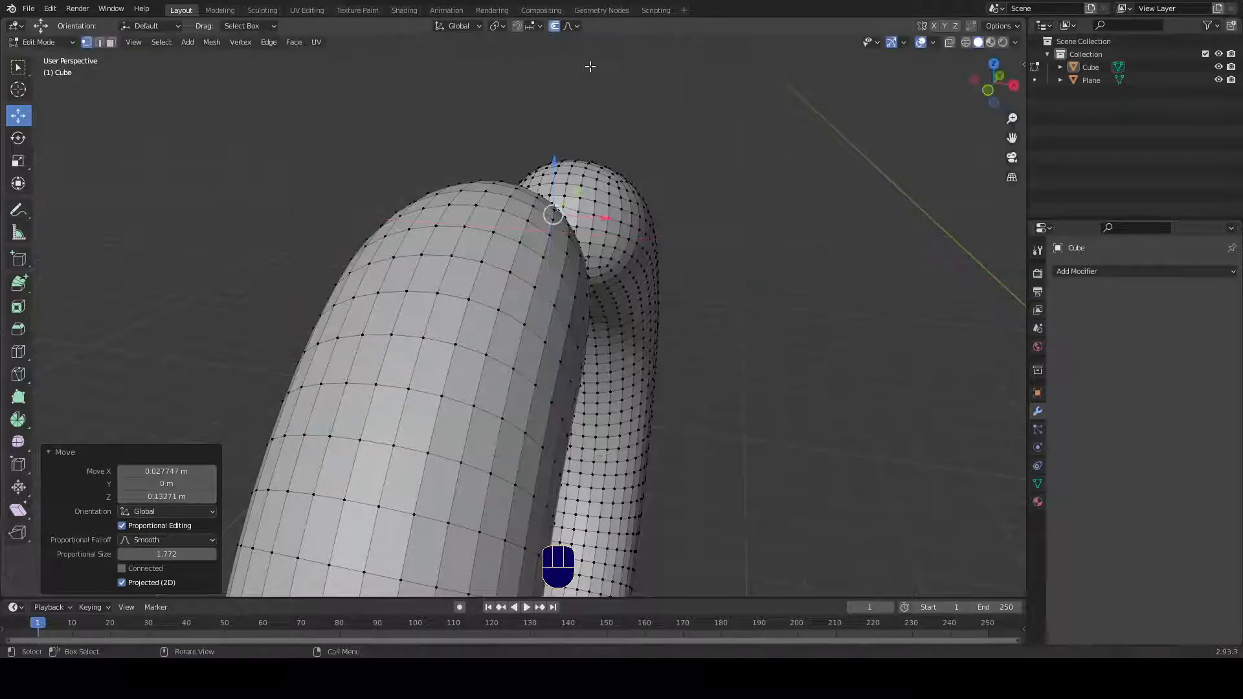
Step: Move the left-tip vertex about 0.10 m in X and -0.05 m in Z, and from the front about 0.11 m in Y and 0.06 m in Z
left_click(577, 28)
left_click_drag(577, 193, 665, 217)
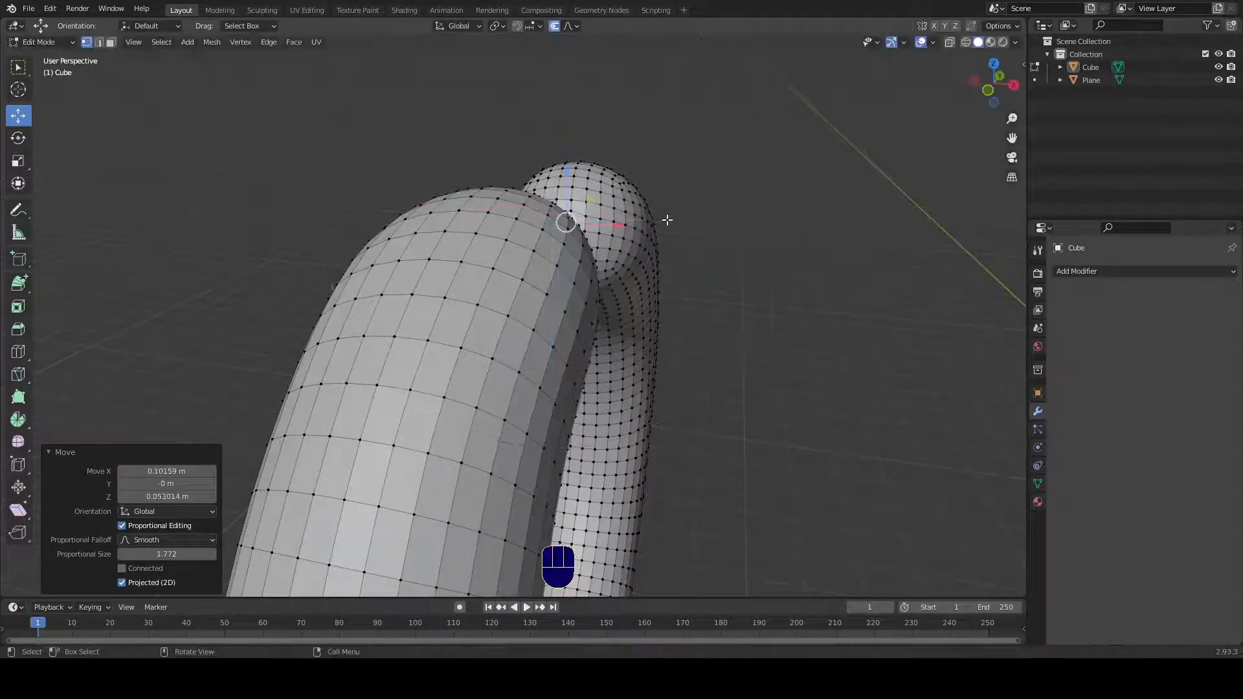
middle_click_drag(667, 216, 548, 209)
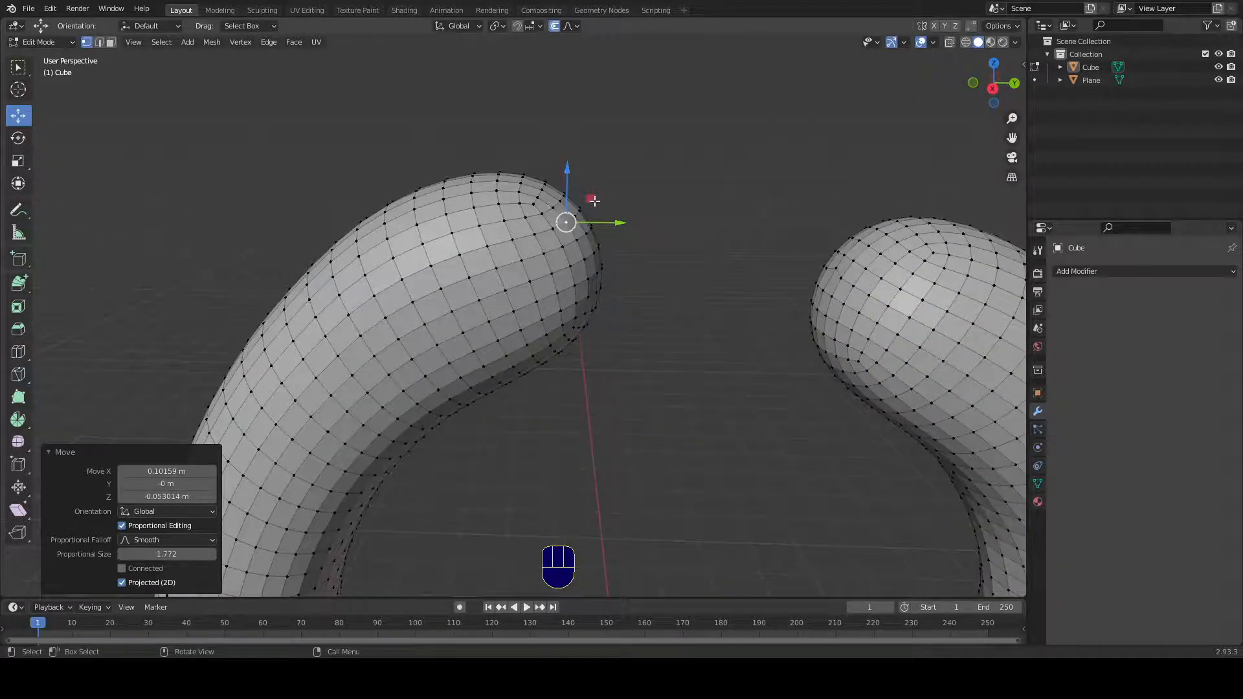
left_click_drag(589, 196, 605, 189)
Step: Try annotating a stroke beside the ring's right tip and undo it
key("d")
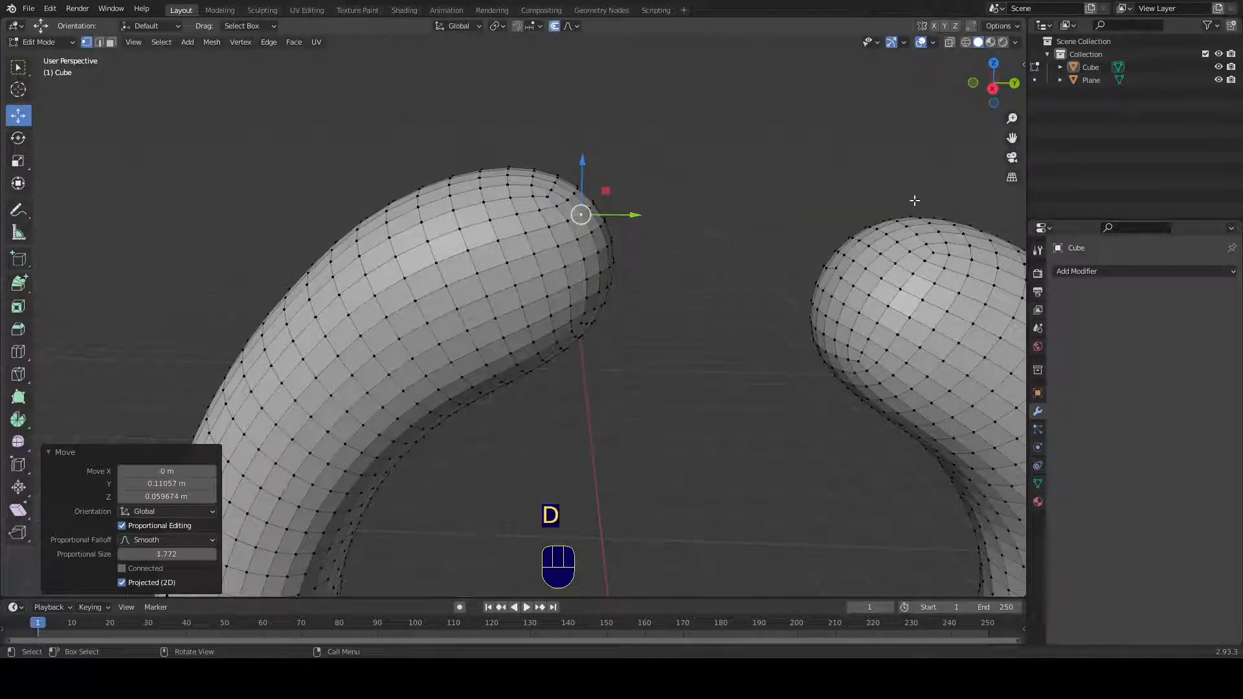
mouse_move(913, 200)
left_mouse_down()
mouse_move(802, 237)
mouse_move(805, 389)
mouse_move(808, 221)
mouse_move(937, 197)
mouse_move(806, 230)
mouse_move(802, 366)
mouse_move(874, 447)
left_mouse_up()
key("ctrl+z")
key("d")
key("d")
key("d")
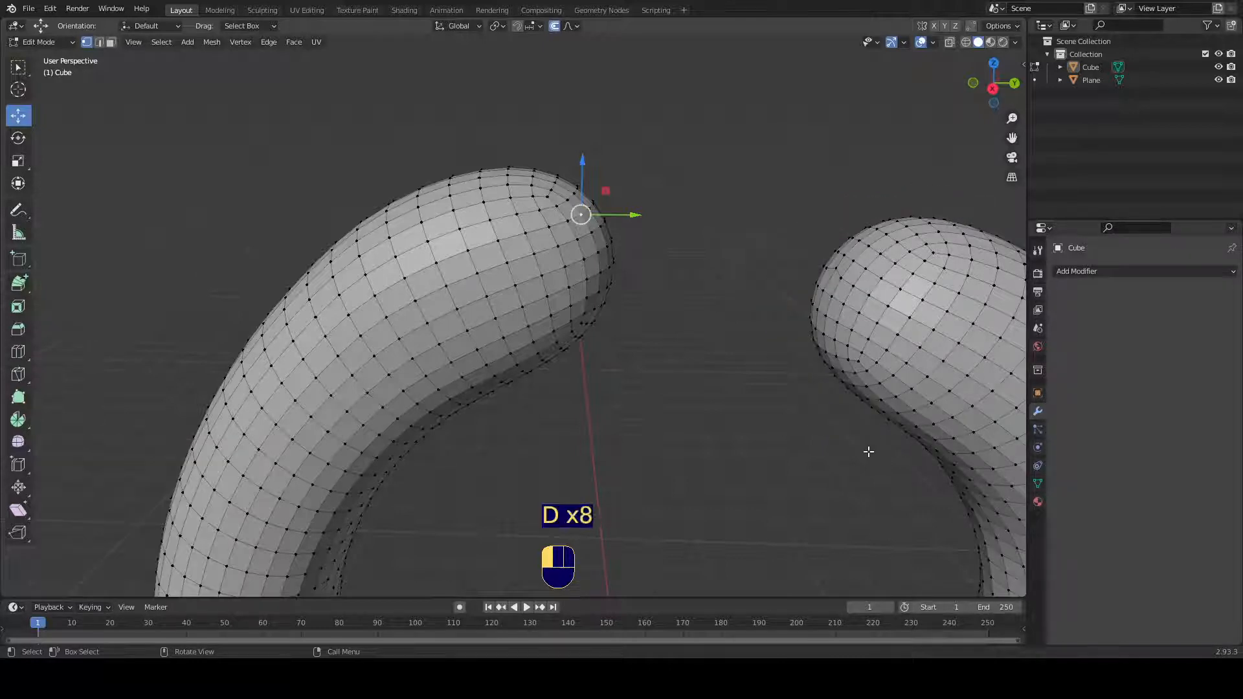
Step: Move the left-tip vertex about 0.08 m in Y and -0.04 m in Z, and view the ring from above
left_click_drag(606, 190, 602, 208)
middle_click_drag(603, 207, 642, 338)
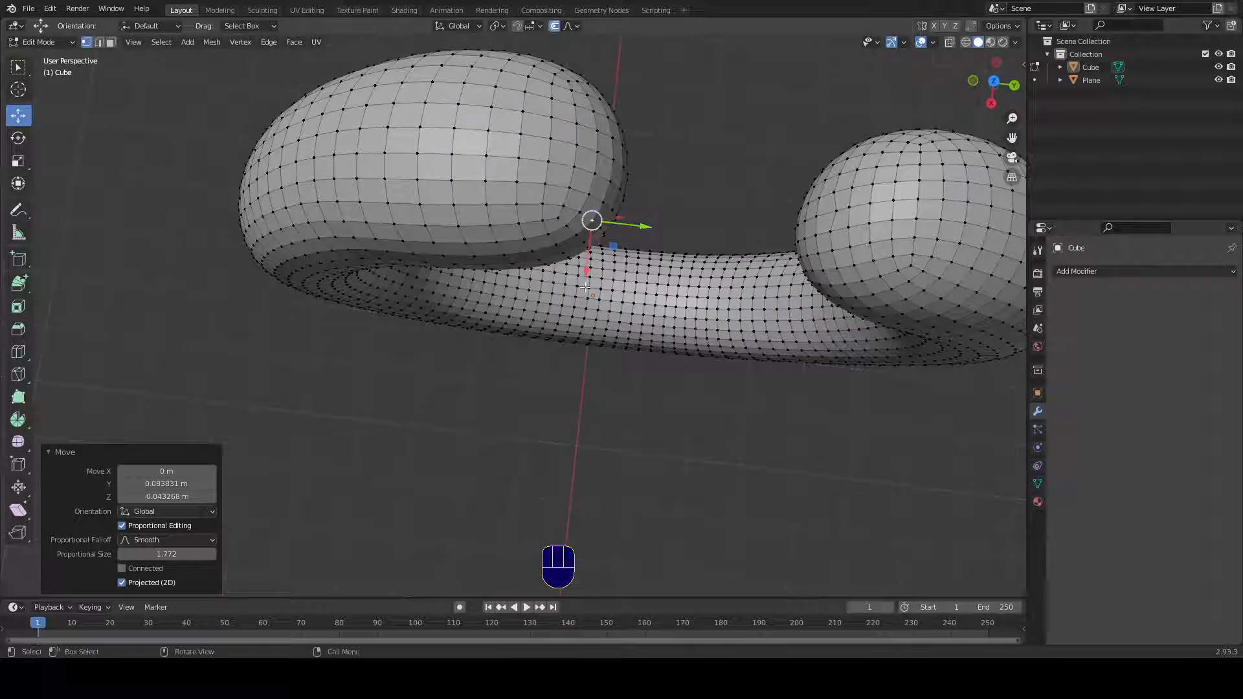
Step: Annotate a loop around the left-tip vertex to mark the area of proportional influence
key("d")
mouse_move(527, 314)
left_mouse_down()
mouse_move(452, 250)
mouse_move(545, 83)
mouse_move(673, 233)
mouse_move(479, 291)
mouse_move(509, 169)
mouse_move(628, 319)
left_mouse_up()
key("d")
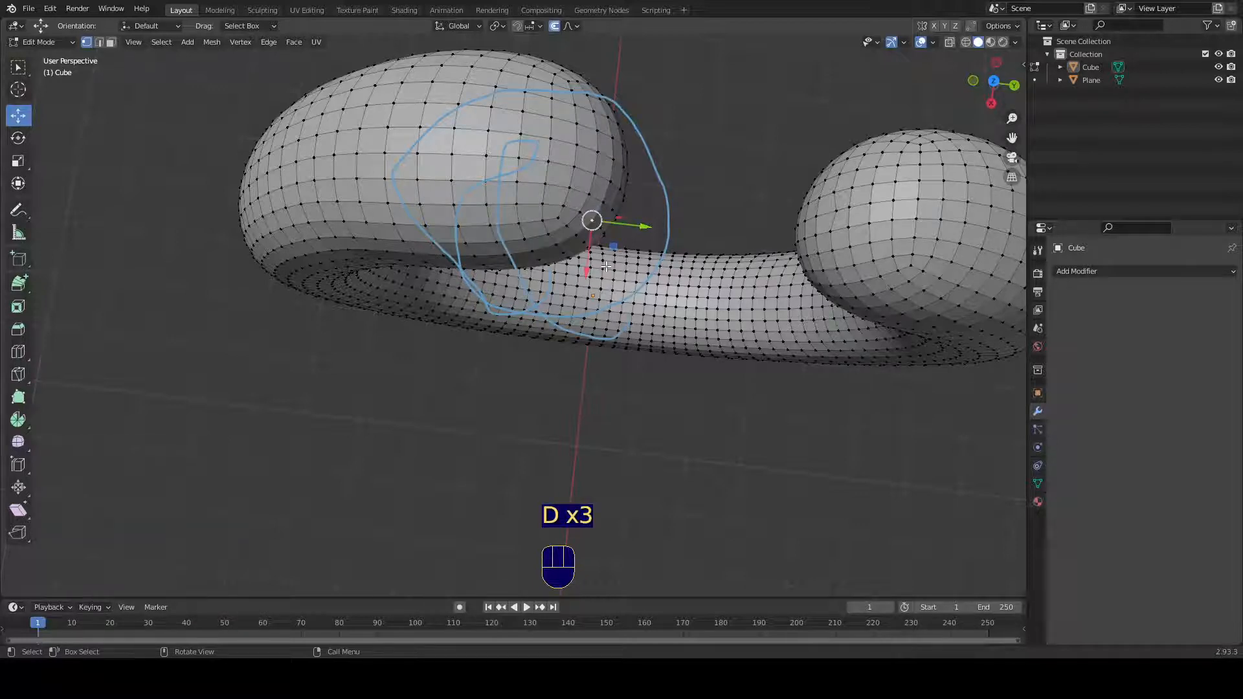
Step: Delete the Note annotation layer with all its strokes
left_click(20, 207)
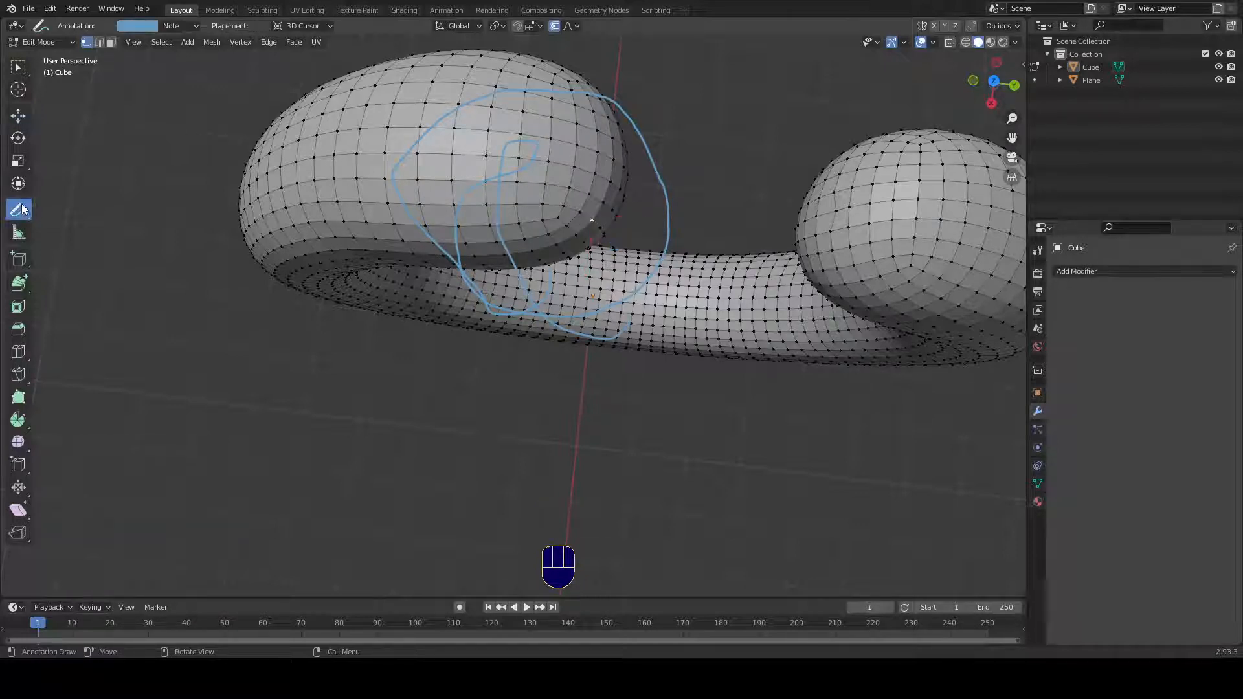
key("n")
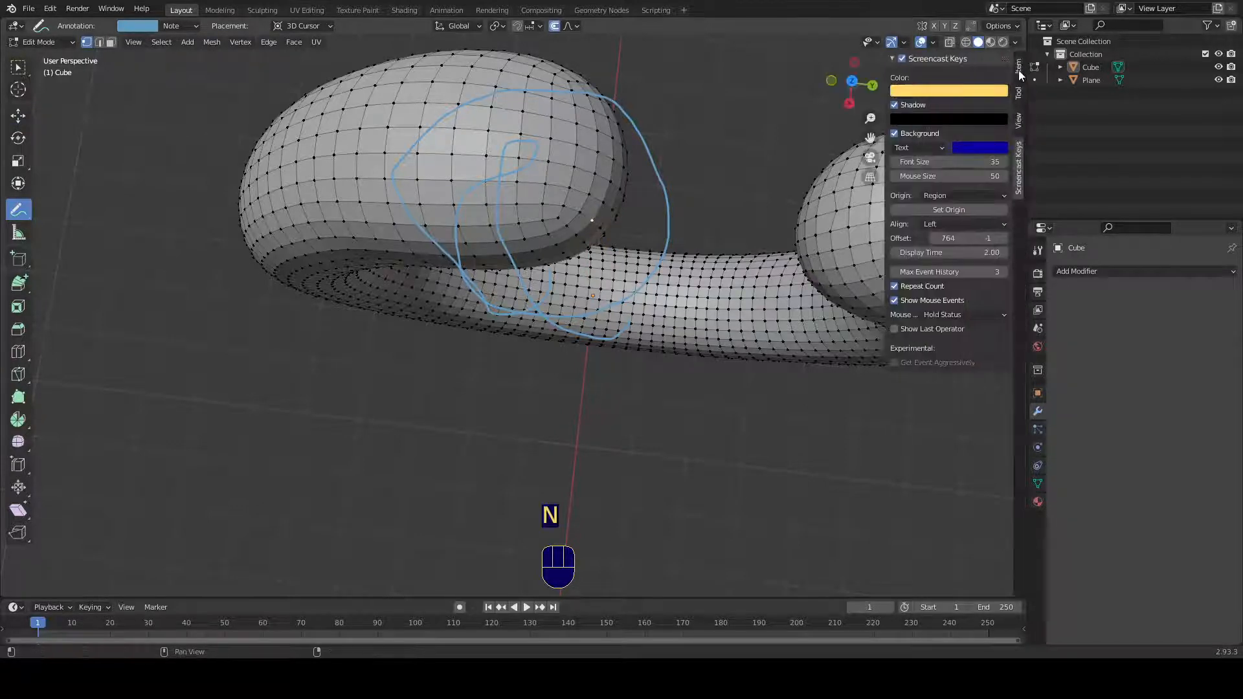
left_click(1018, 94)
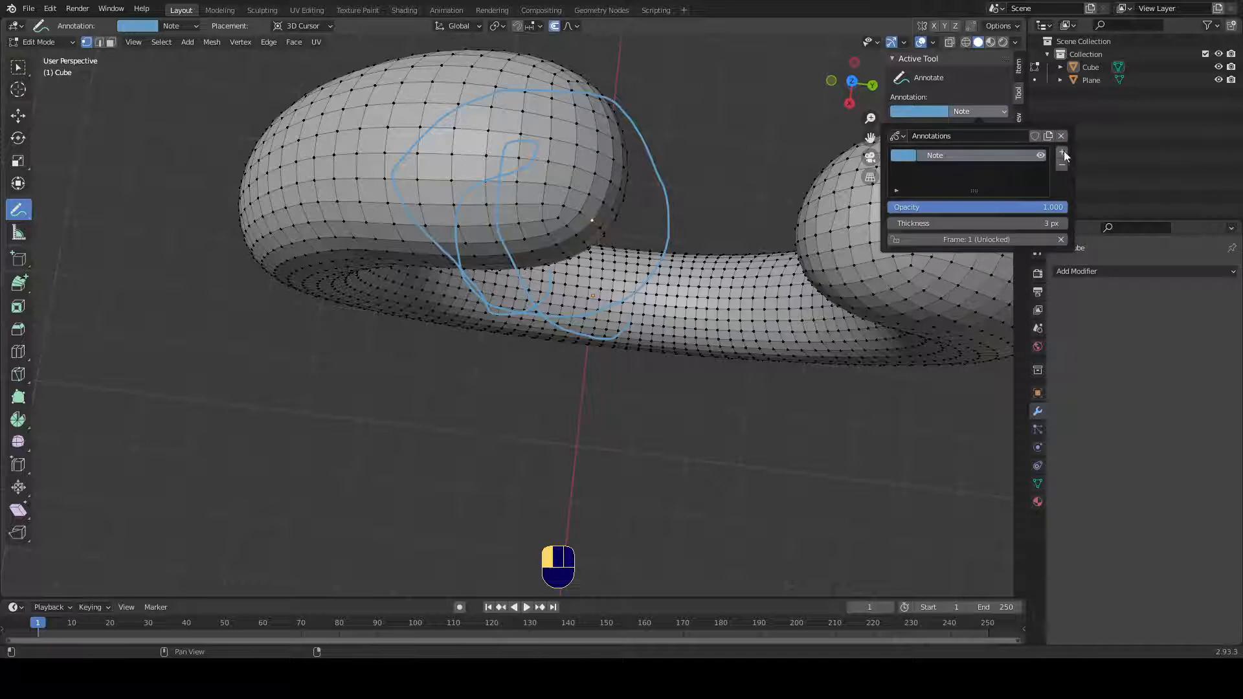
left_click(1062, 165)
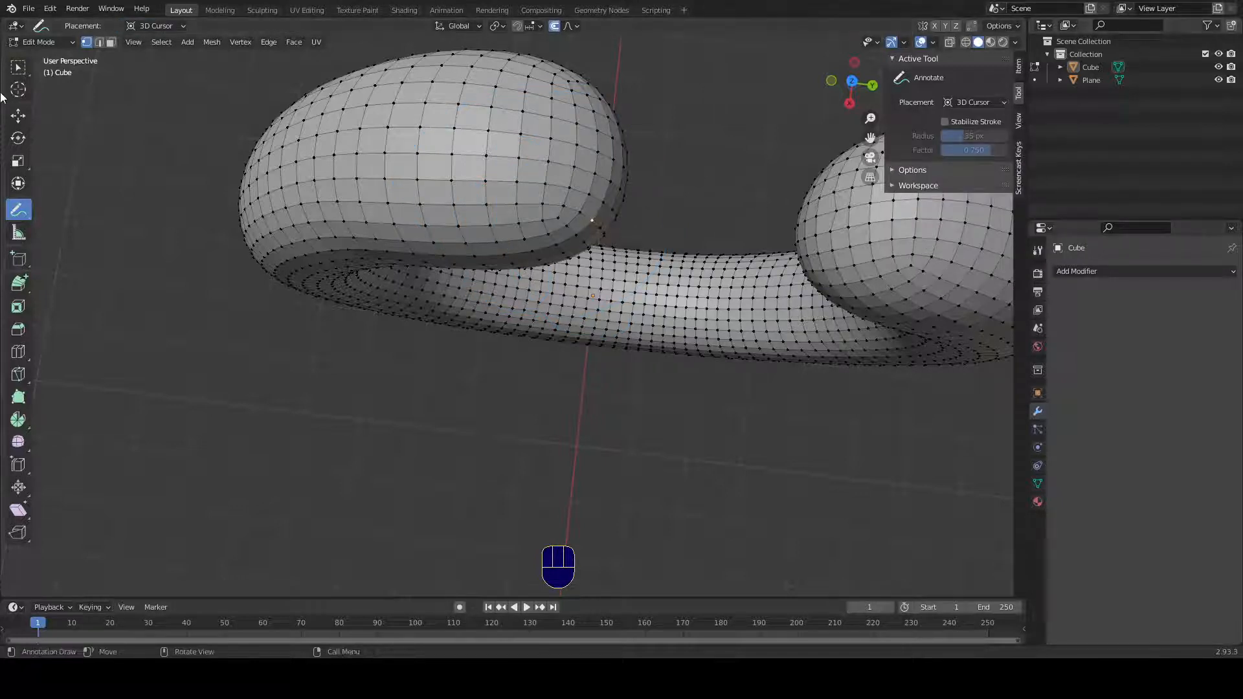
Step: Return to the Move tool, hide the sidebar and move the left-tip vertex about 0.02 m in Y
left_click(18, 116)
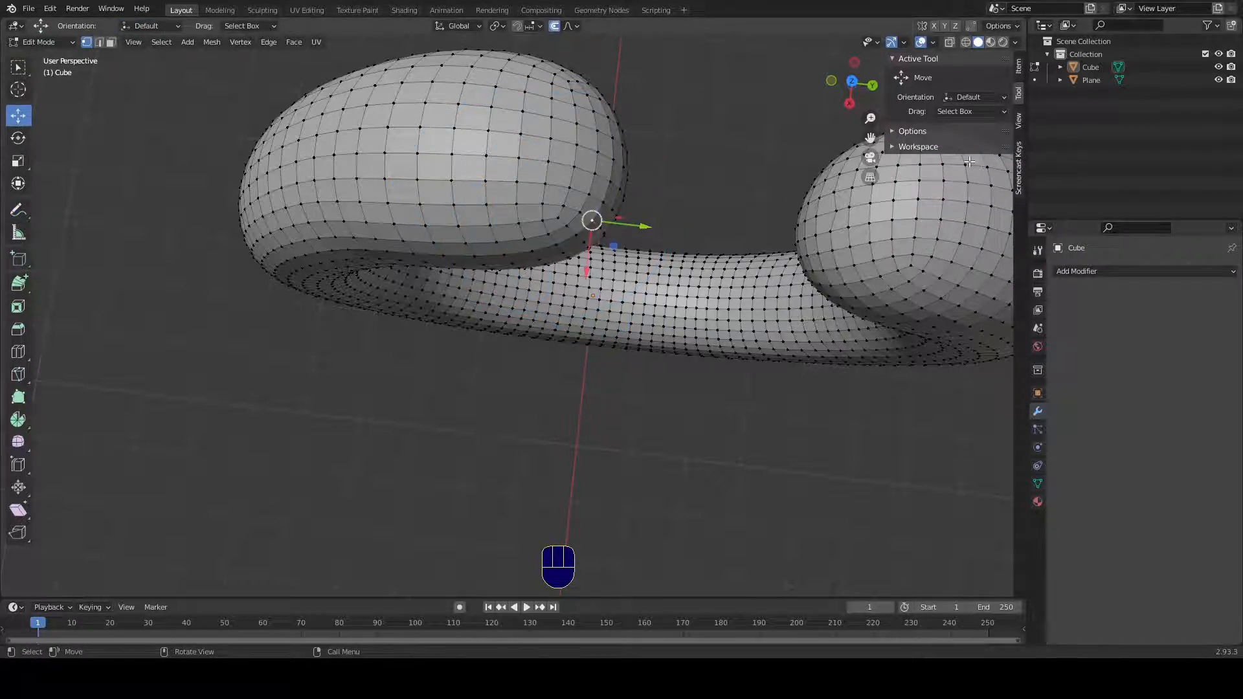
key("n")
mouse_move(609, 247)
left_mouse_down()
mouse_move(604, 210)
mouse_move(679, 232)
mouse_move(614, 242)
left_mouse_up()
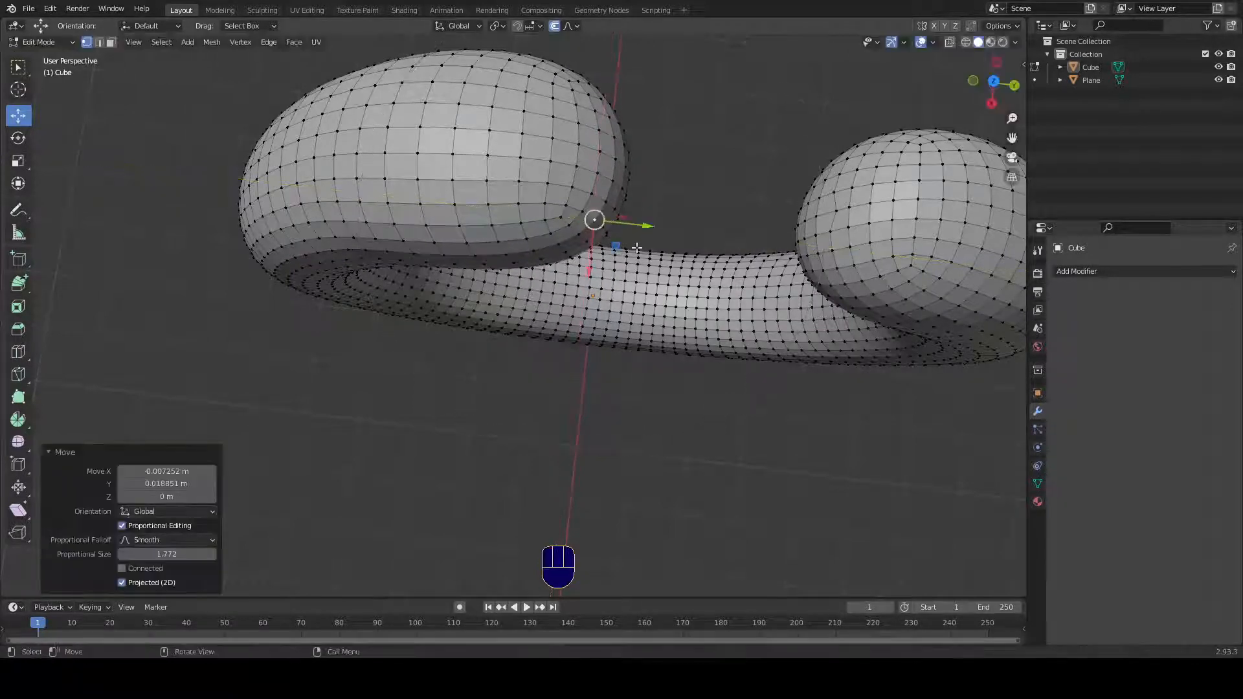
Step: Turn off Projected from View for proportional editing and toggle Connected Only
middle_click_drag(638, 248, 652, 177)
scroll(602, 120, "up", 3)
scroll(636, 202, "down", 5)
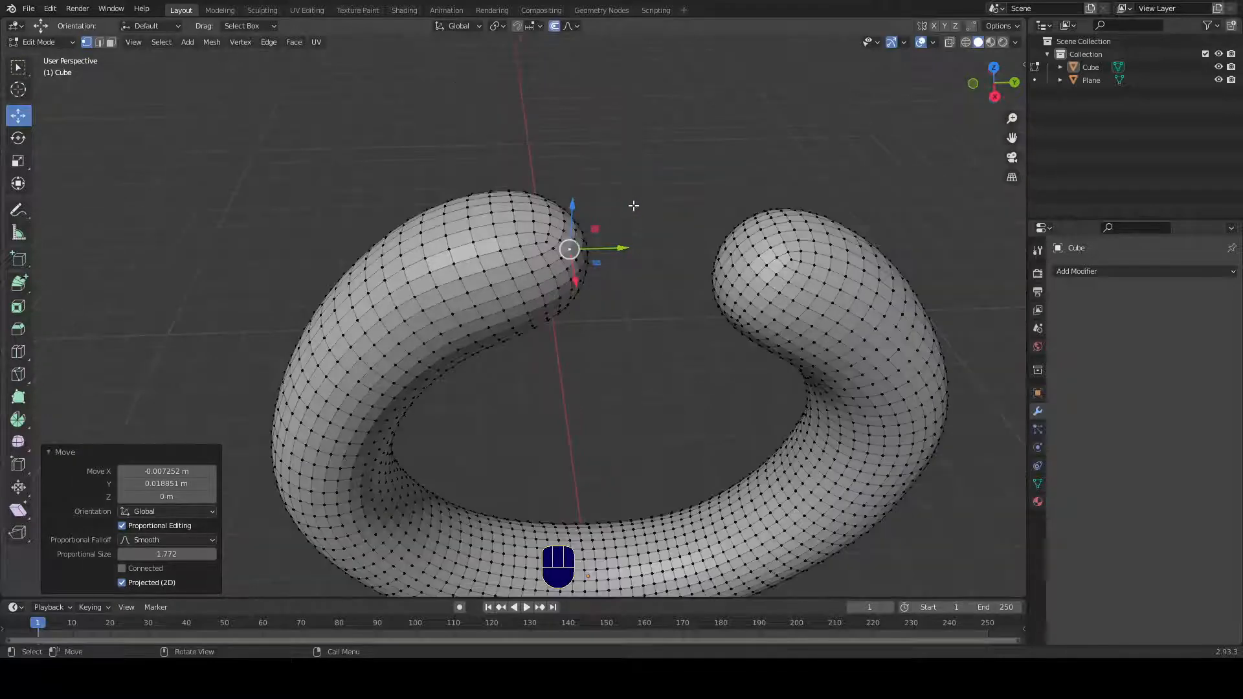
left_click(577, 26)
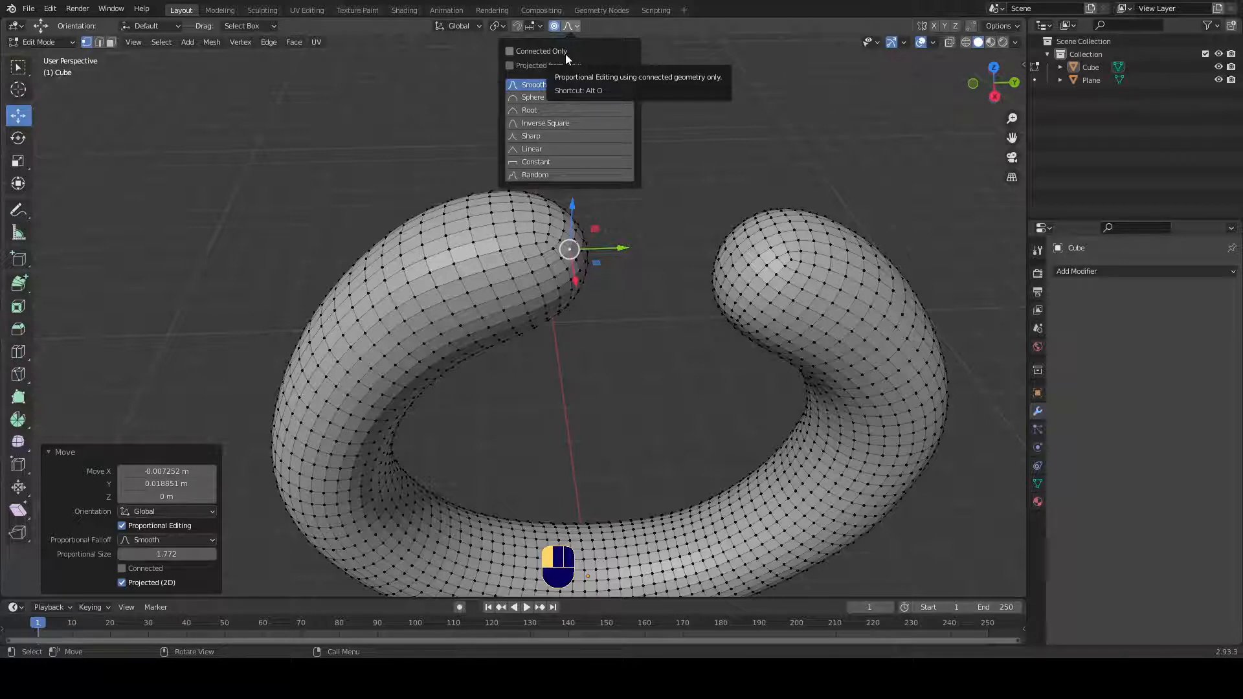
left_click(688, 119)
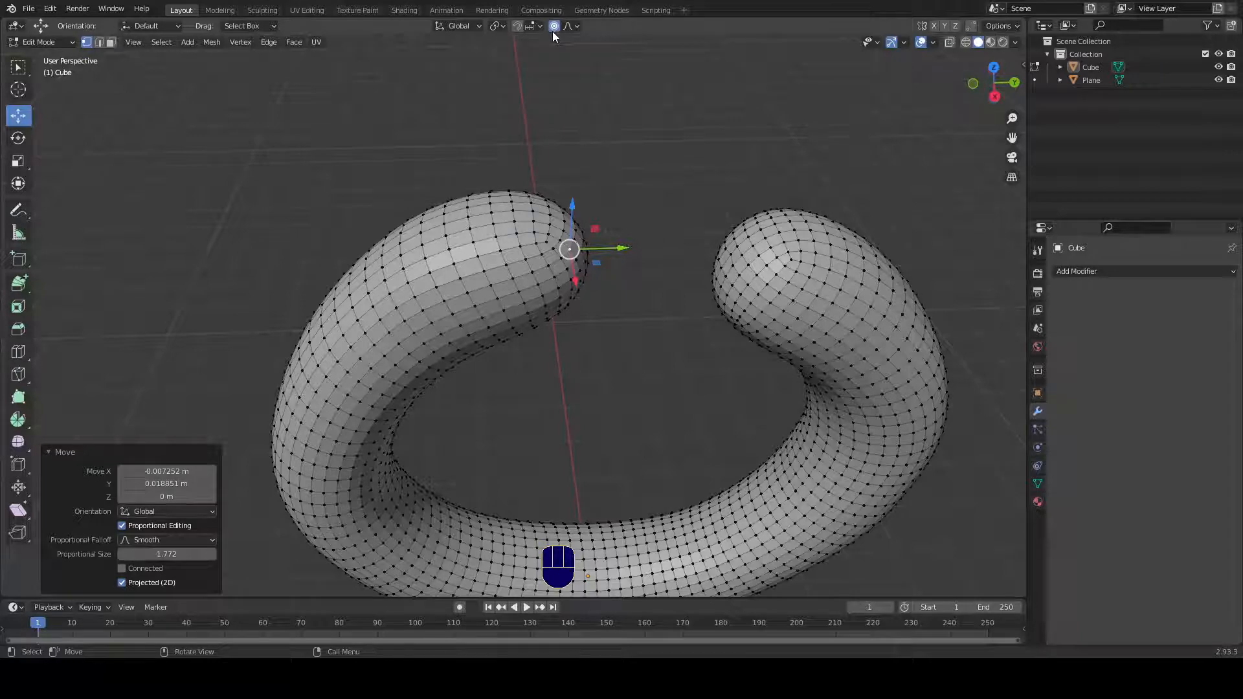
key("alt")
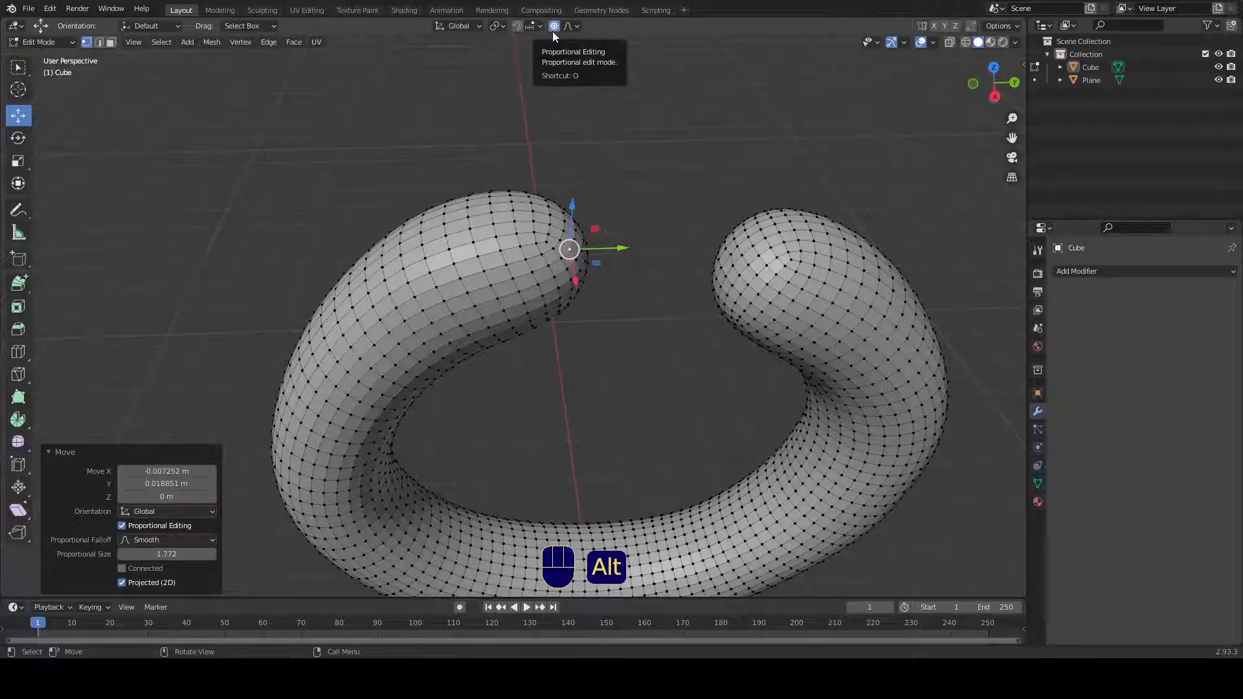
key("alt+o")
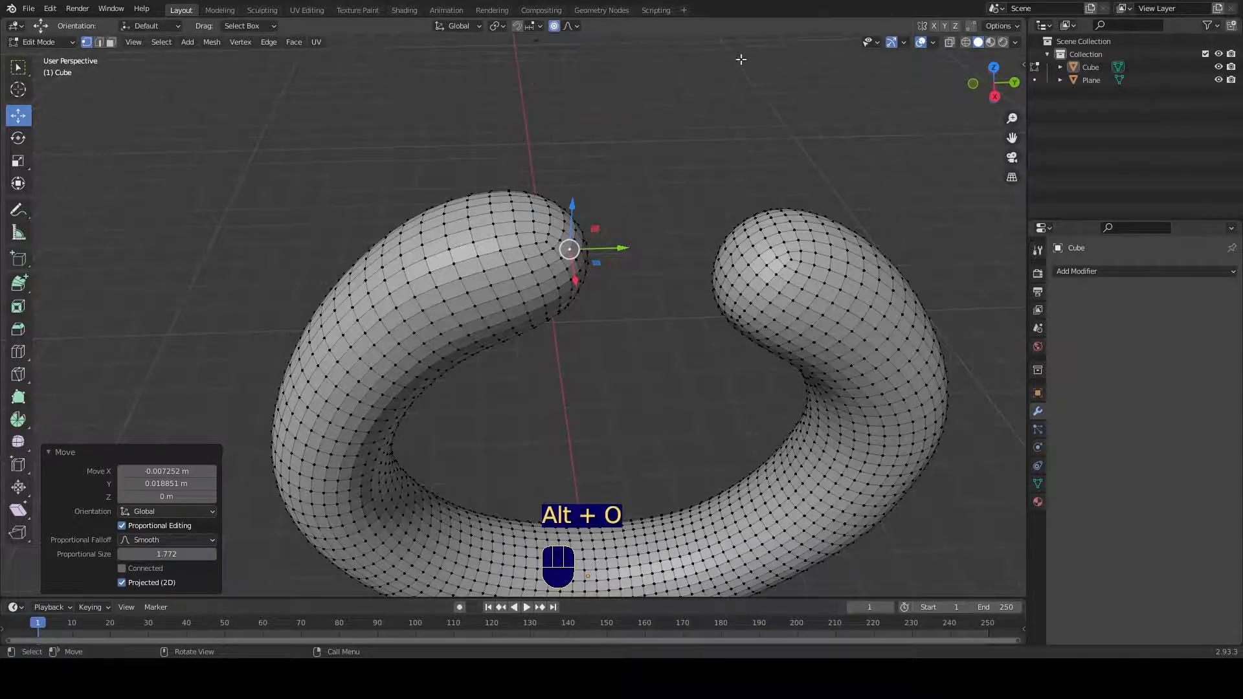
mouse_move(707, 171)
middle_mouse_down()
mouse_move(697, 187)
mouse_move(694, 165)
middle_mouse_up()
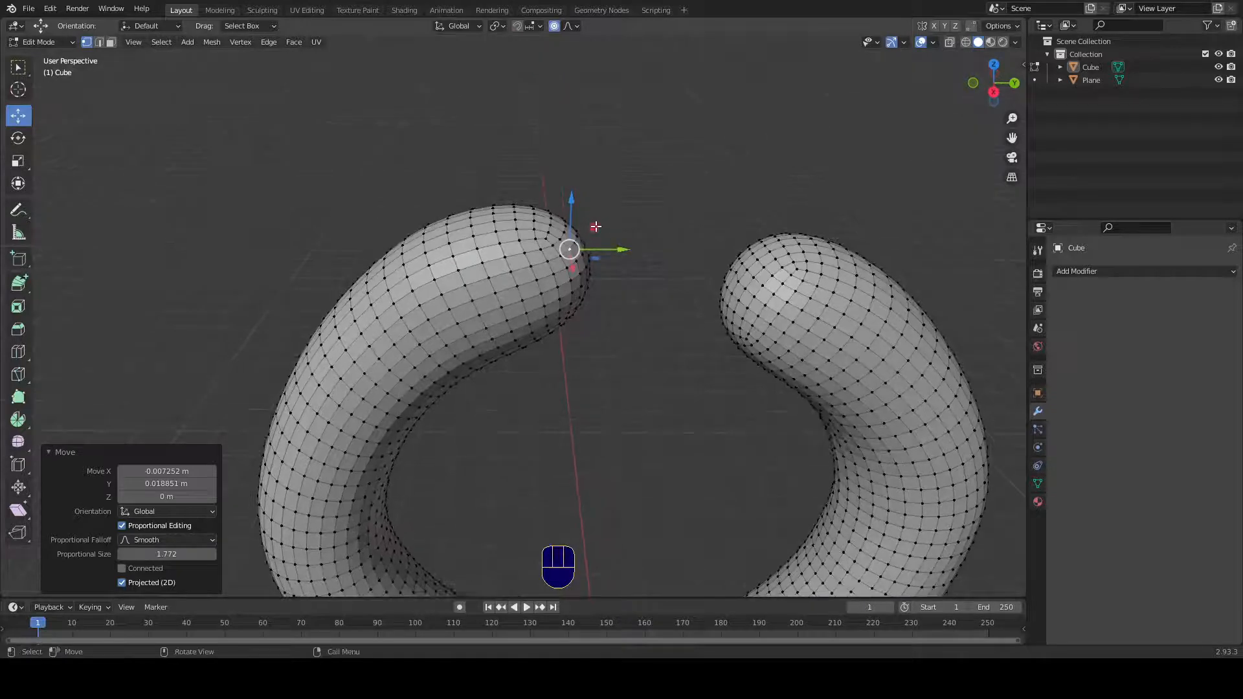
Step: Move the left-tip vertex about 0.02 m in Y and -0.17 m in Z with a proportional size of about 3.14
mouse_move(596, 226)
left_mouse_down()
mouse_move(608, 211)
mouse_move(602, 244)
mouse_move(605, 203)
mouse_move(596, 239)
left_mouse_up()
scroll(609, 227, "down", 1)
scroll(609, 227, "down", 5)
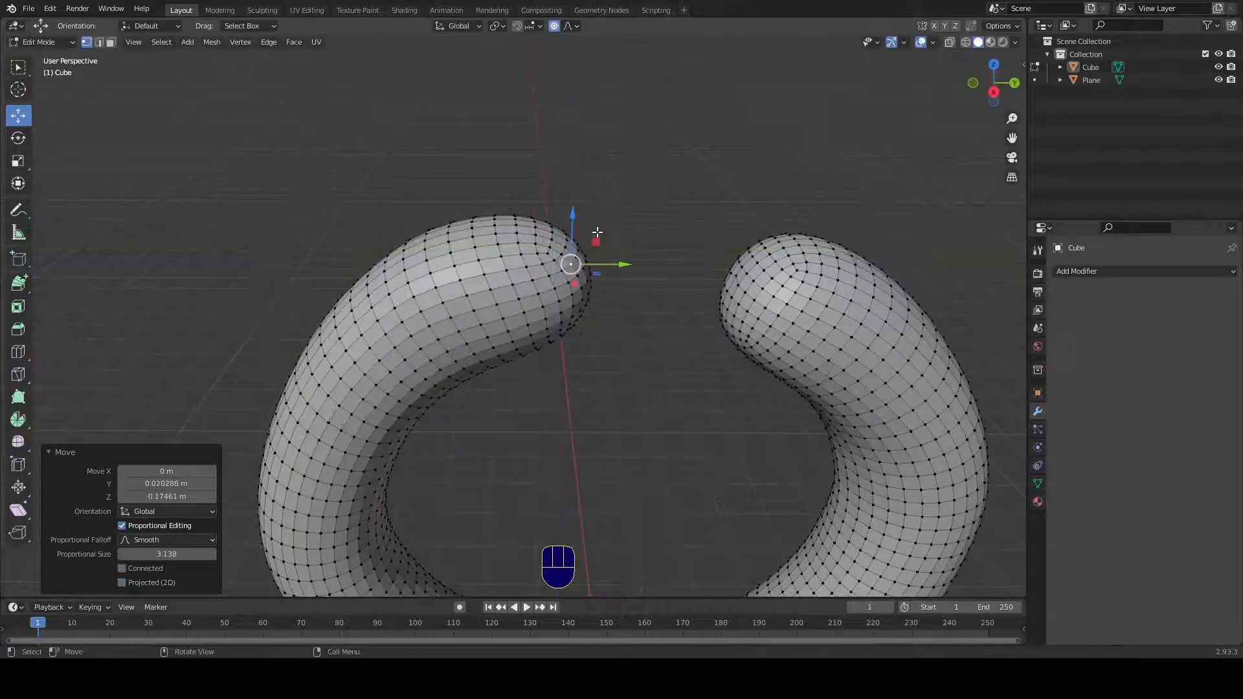
Step: Enable Connected Only for proportional editing and move the left-tip vertex about 0.09 m in Y and -0.08 m in Z
key("alt")
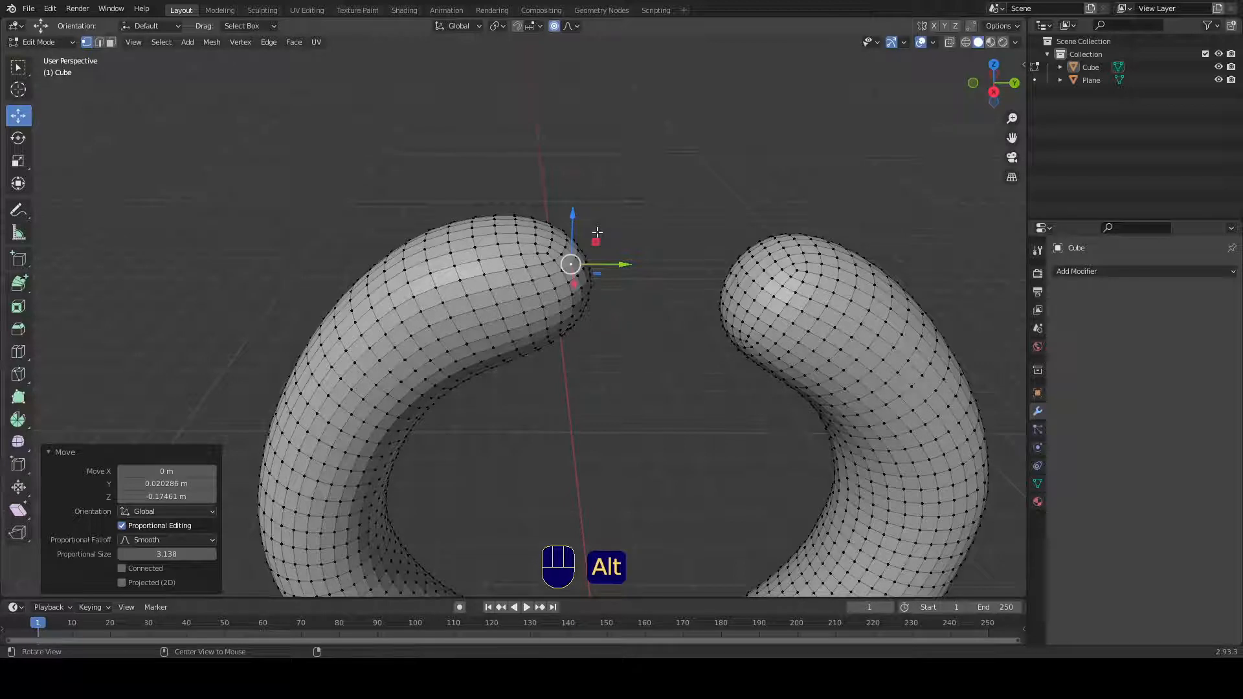
key("alt+o")
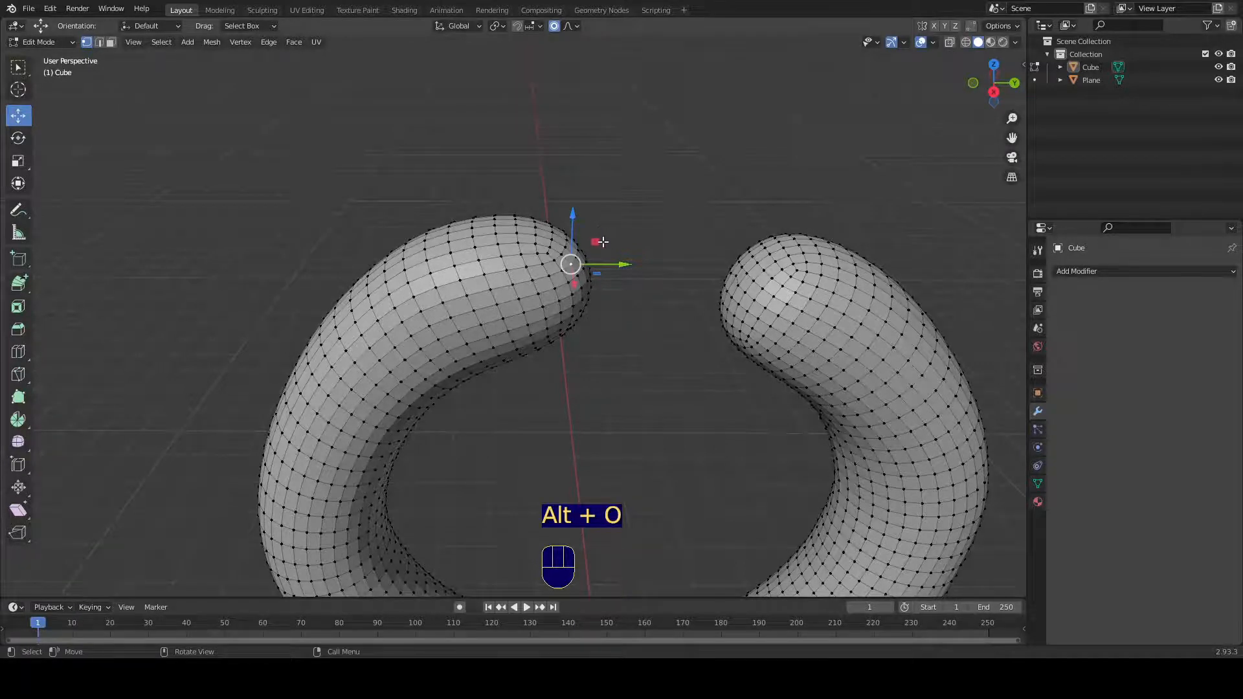
mouse_move(602, 241)
left_mouse_down()
mouse_move(591, 220)
mouse_move(611, 255)
mouse_move(632, 233)
mouse_move(629, 284)
mouse_move(586, 252)
mouse_move(589, 265)
mouse_move(606, 261)
mouse_move(589, 252)
mouse_move(602, 244)
left_mouse_up()
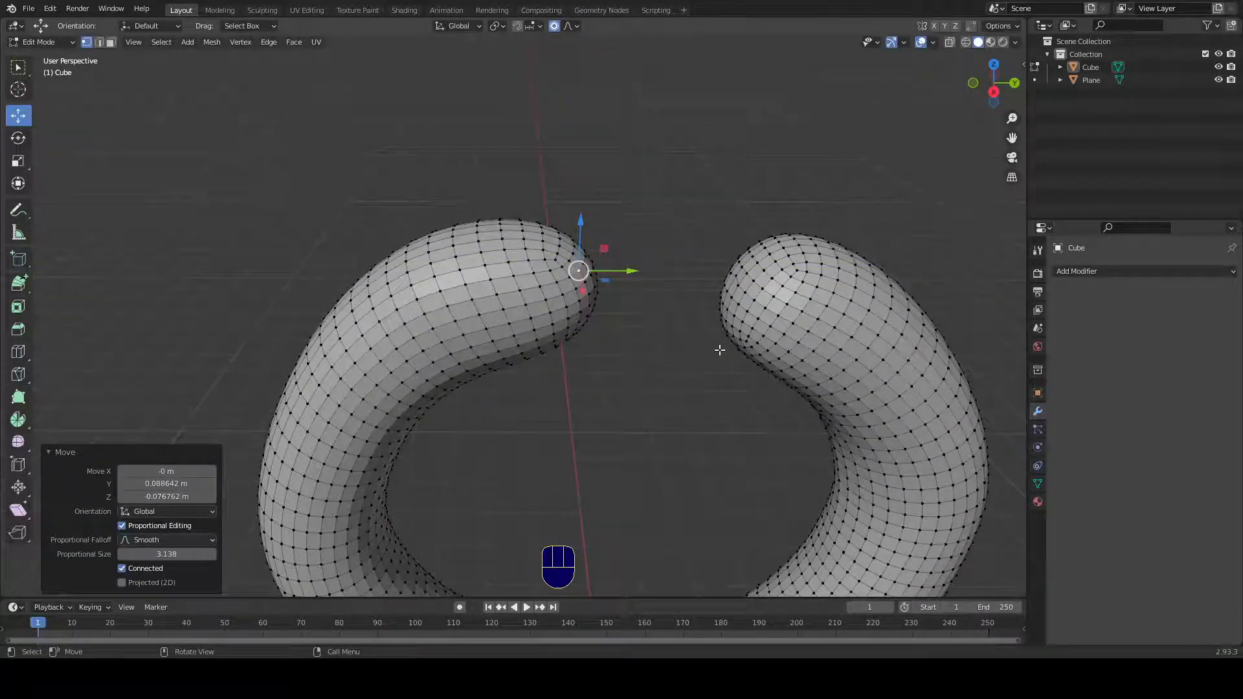
Step: Disable Connected Only and move the left-tip vertex about -0.03 m in Y and 0.06 m in Z
key("alt+o")
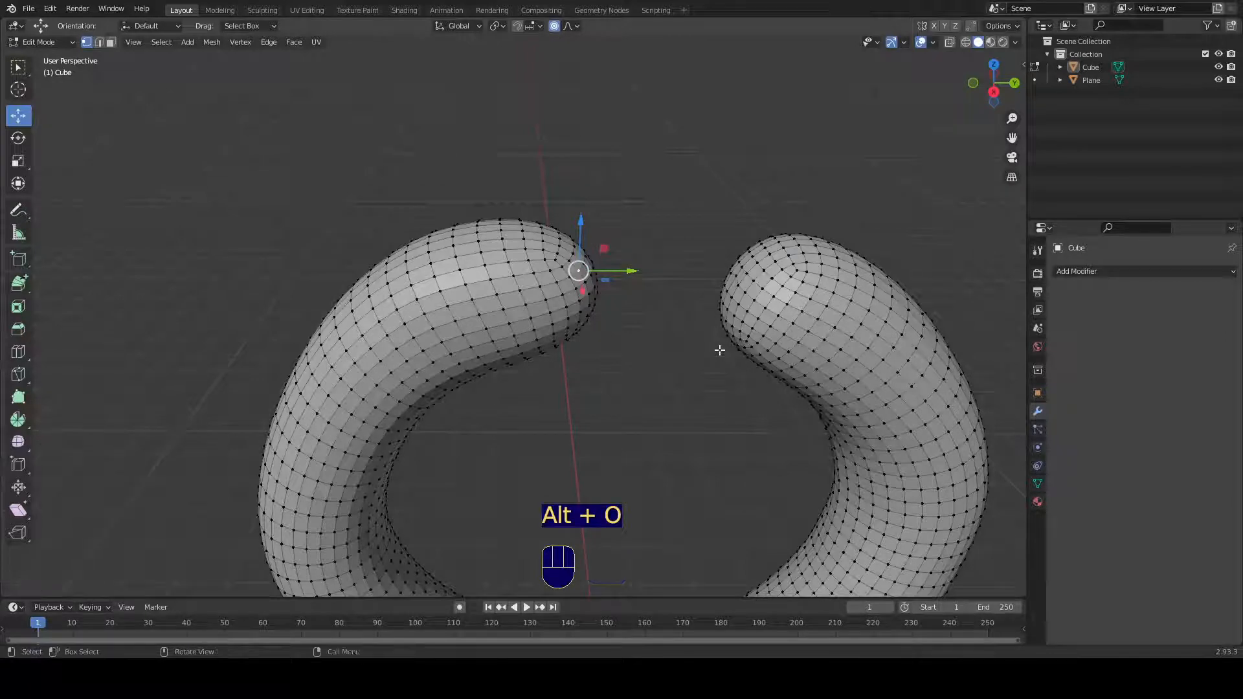
left_click_drag(604, 248, 596, 239)
scroll(744, 142, "down", 2)
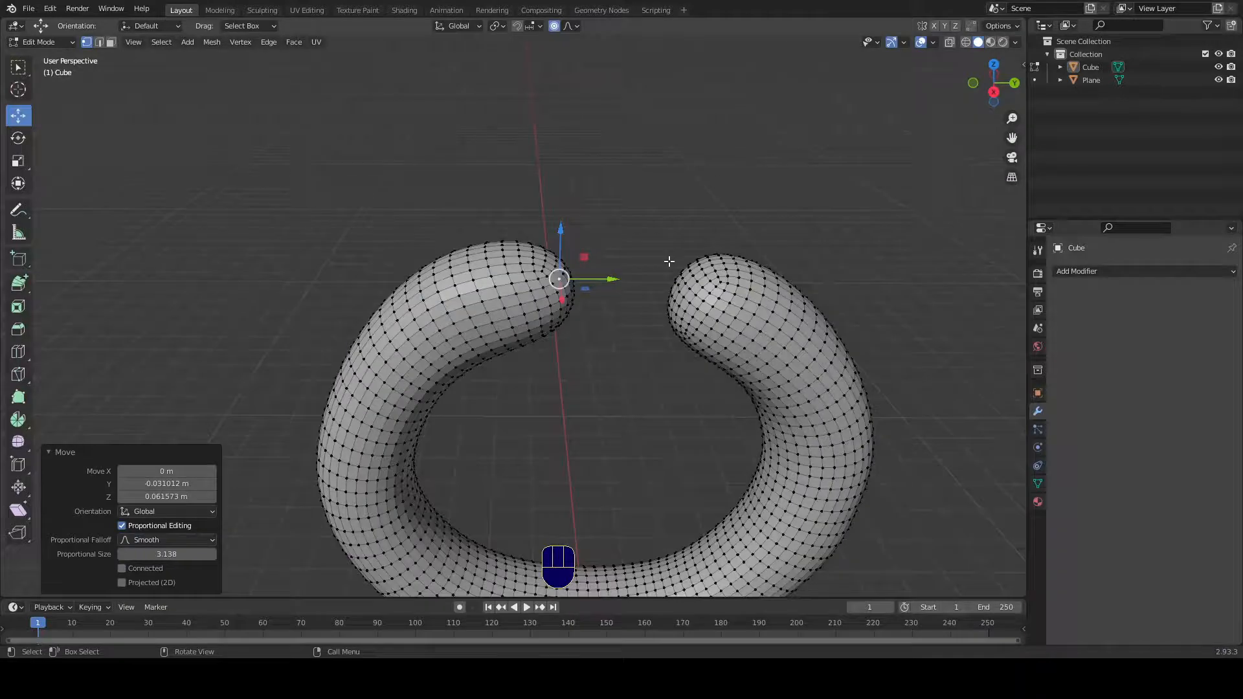
Step: Switch from editing the ring to editing the mesh of the Plane object in Edit Mode
mouse_move(670, 263)
middle_mouse_down()
mouse_move(681, 274)
mouse_move(660, 276)
mouse_move(818, 269)
mouse_move(730, 272)
mouse_move(692, 254)
middle_mouse_up()
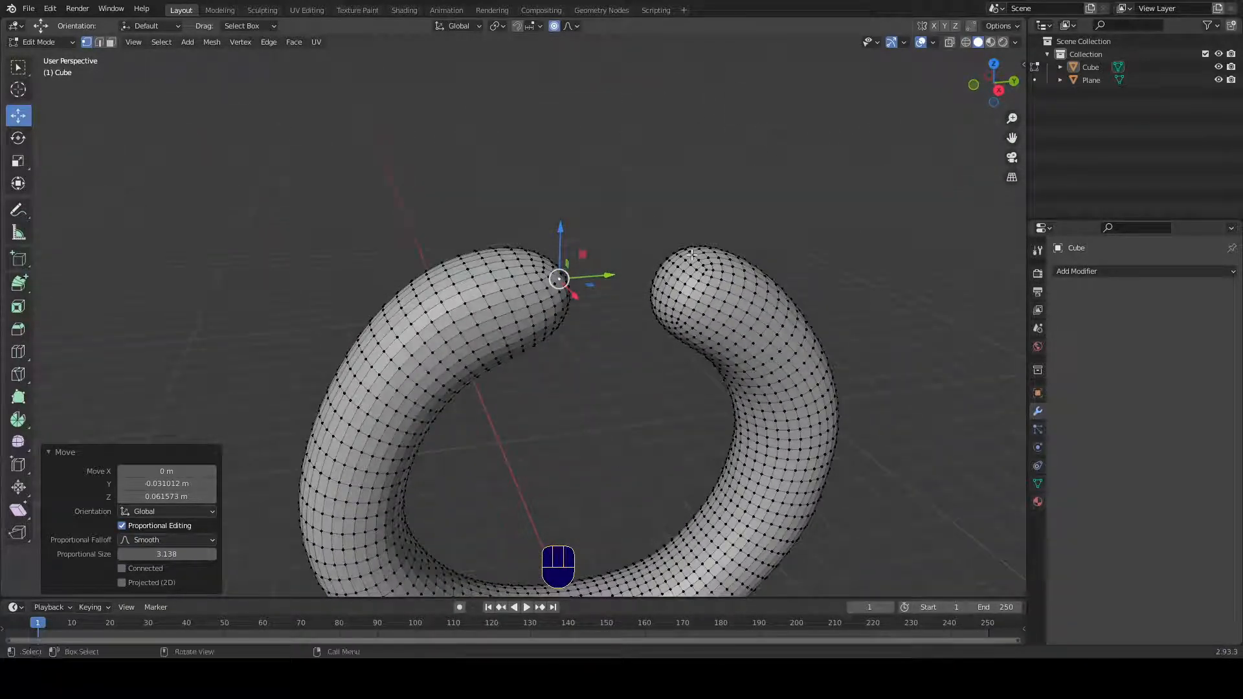
scroll(530, 183, "down", 2)
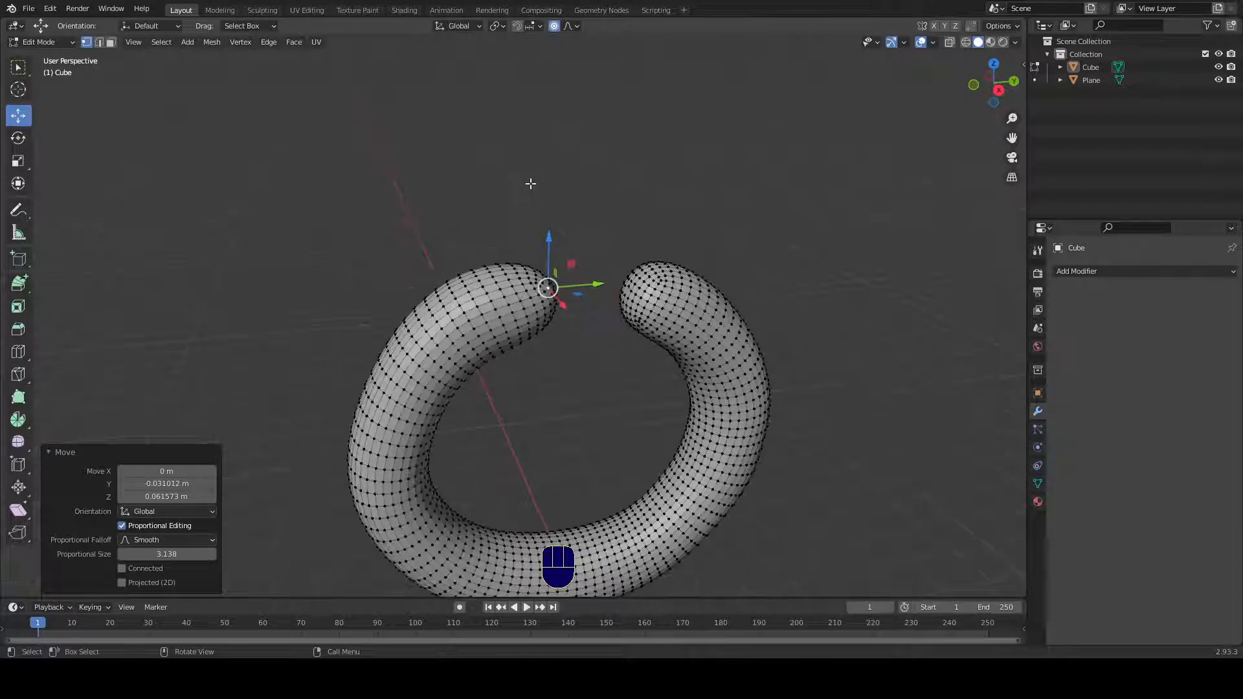
left_click(576, 28)
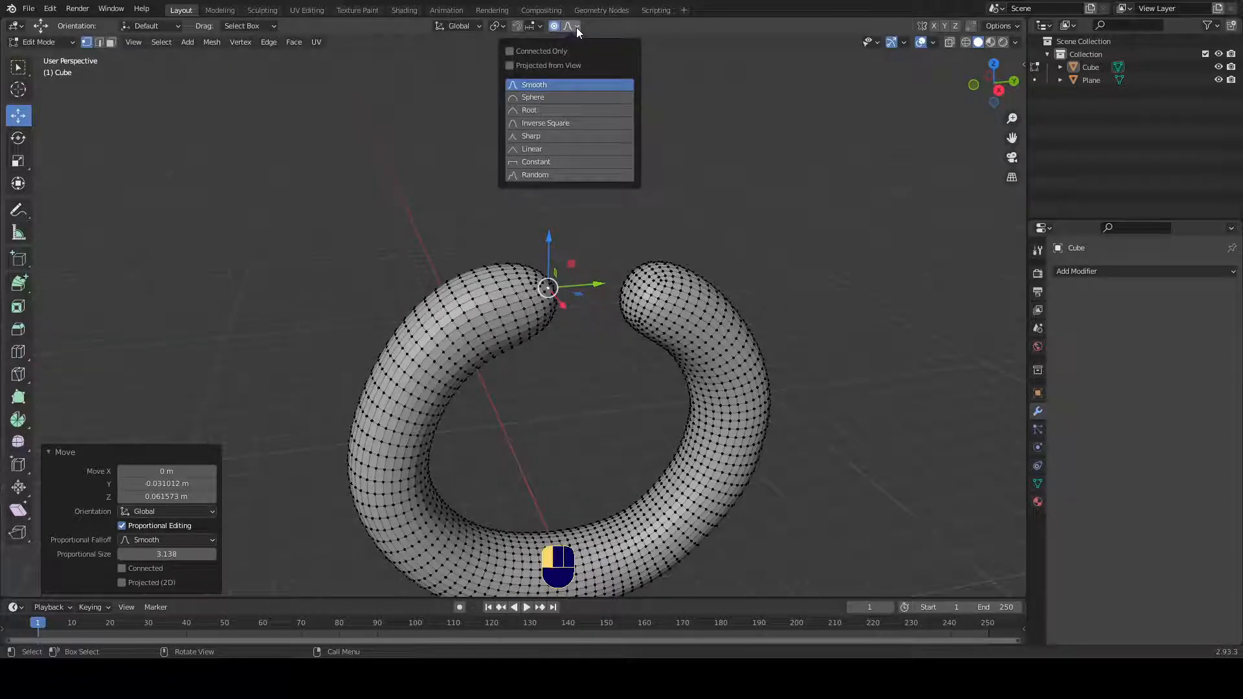
key("Tab")
scroll(627, 417, "down", 2)
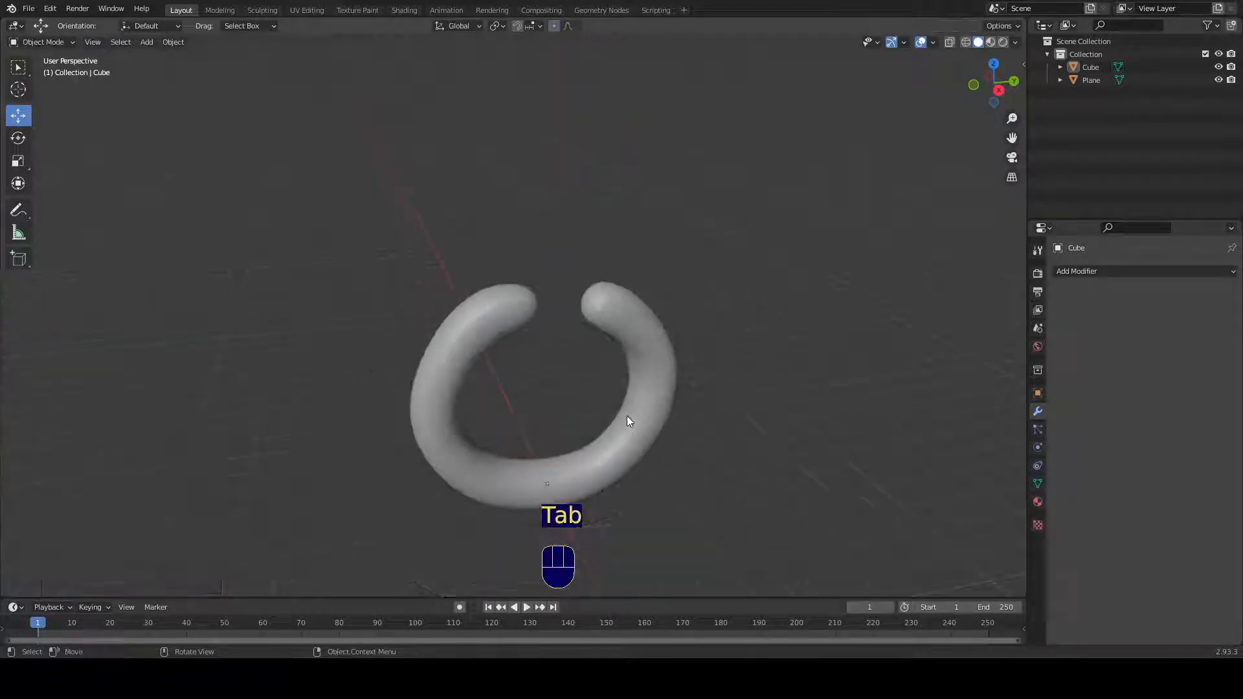
middle_click_drag(627, 417, 576, 361)
left_click(517, 396)
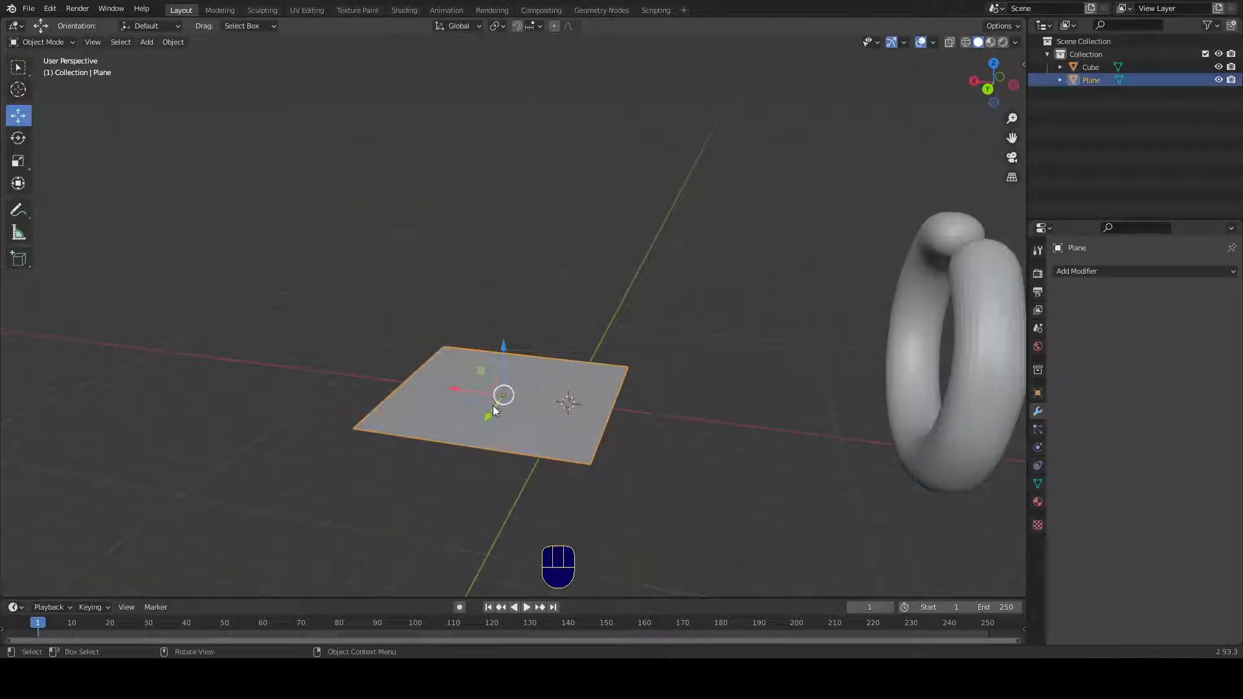
key("Tab")
middle_click_drag(492, 405, 535, 437)
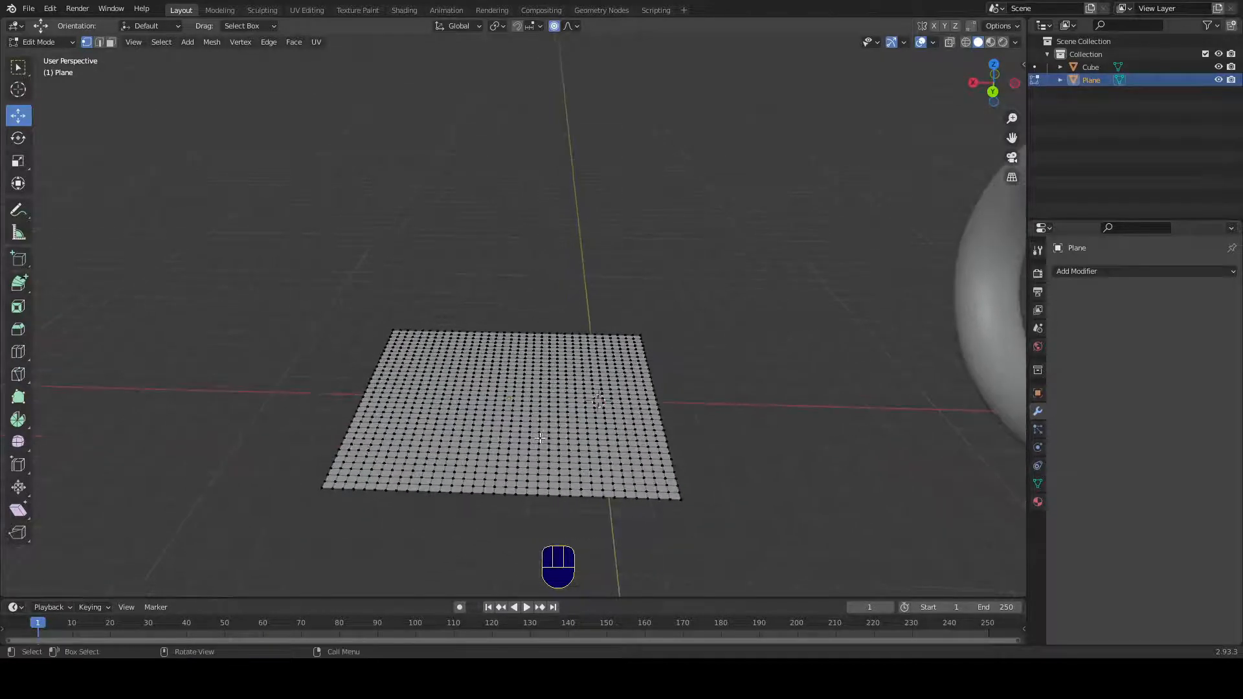
scroll(535, 437, "up", 2)
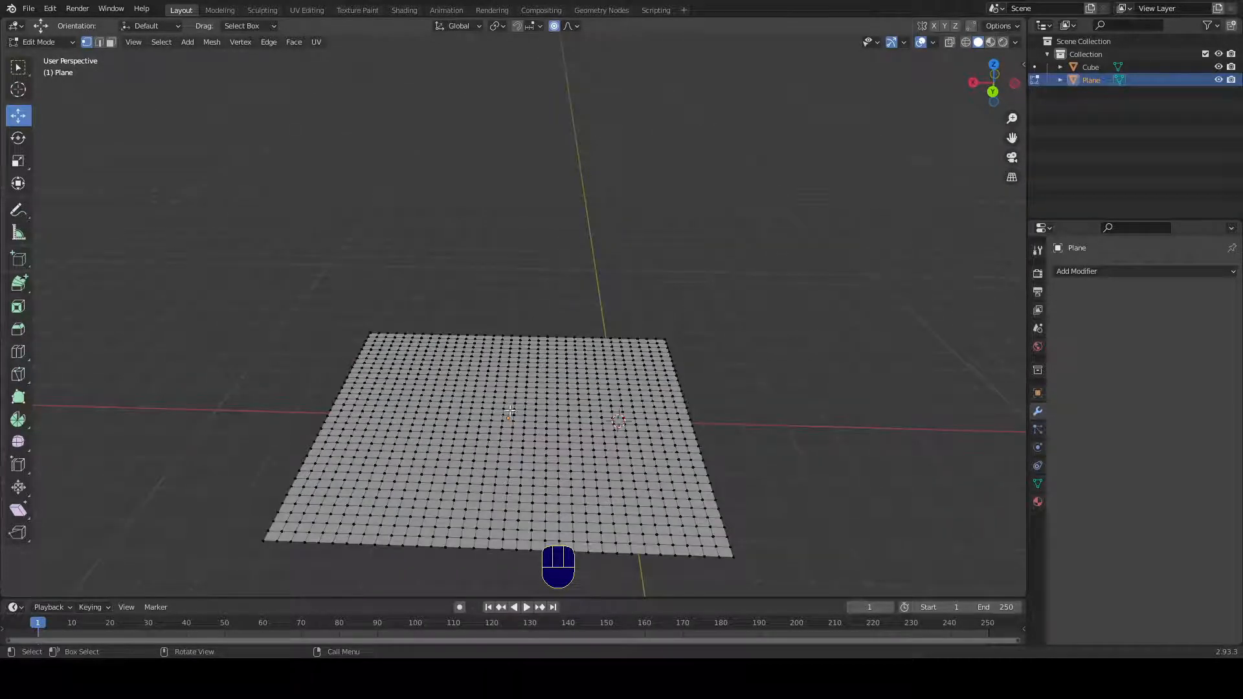
Step: Select a vertex at the centre of the plane's grid and choose the Smooth proportional falloff
left_click(514, 417)
mouse_move(805, 374)
middle_mouse_down()
mouse_move(810, 344)
mouse_move(774, 360)
mouse_move(814, 401)
mouse_move(813, 435)
mouse_move(813, 339)
mouse_move(810, 365)
middle_mouse_up()
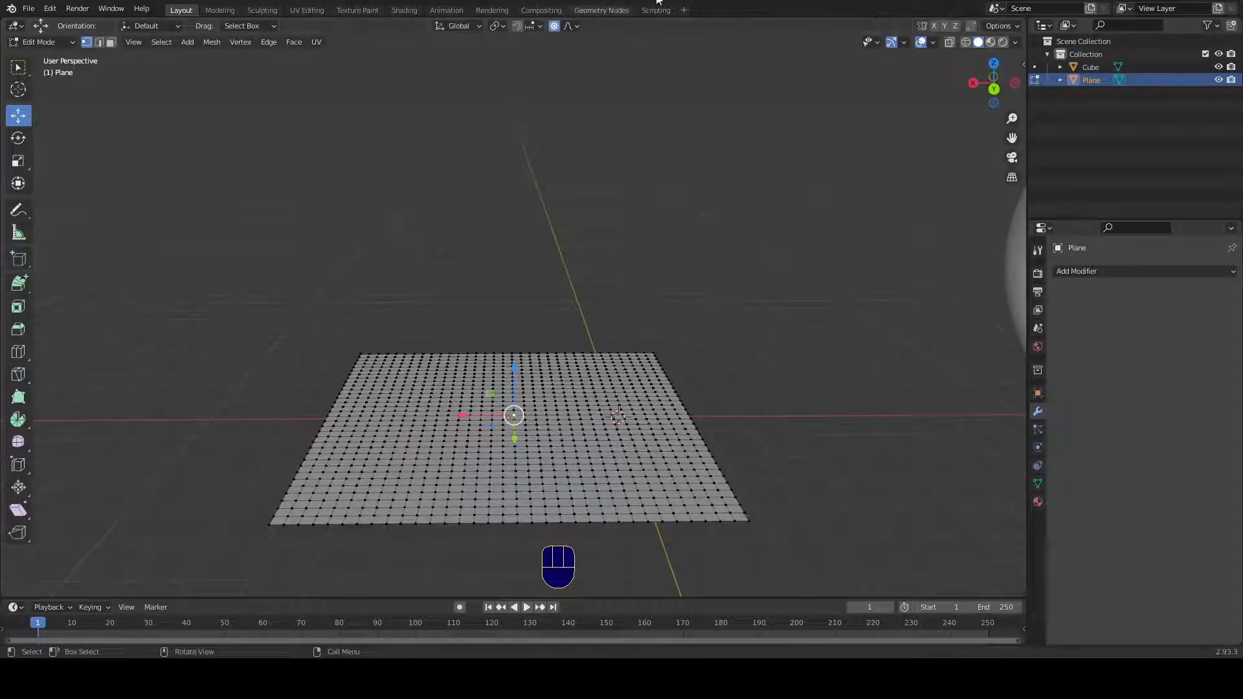
left_click(577, 25)
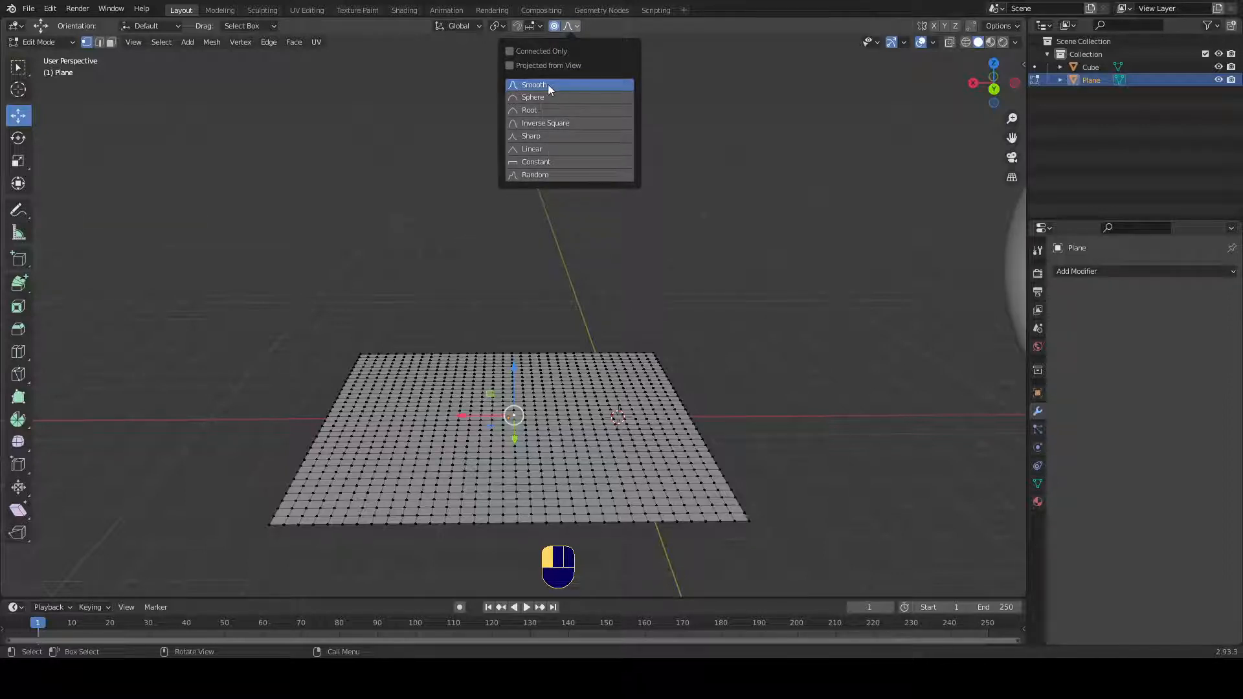
left_click(522, 84)
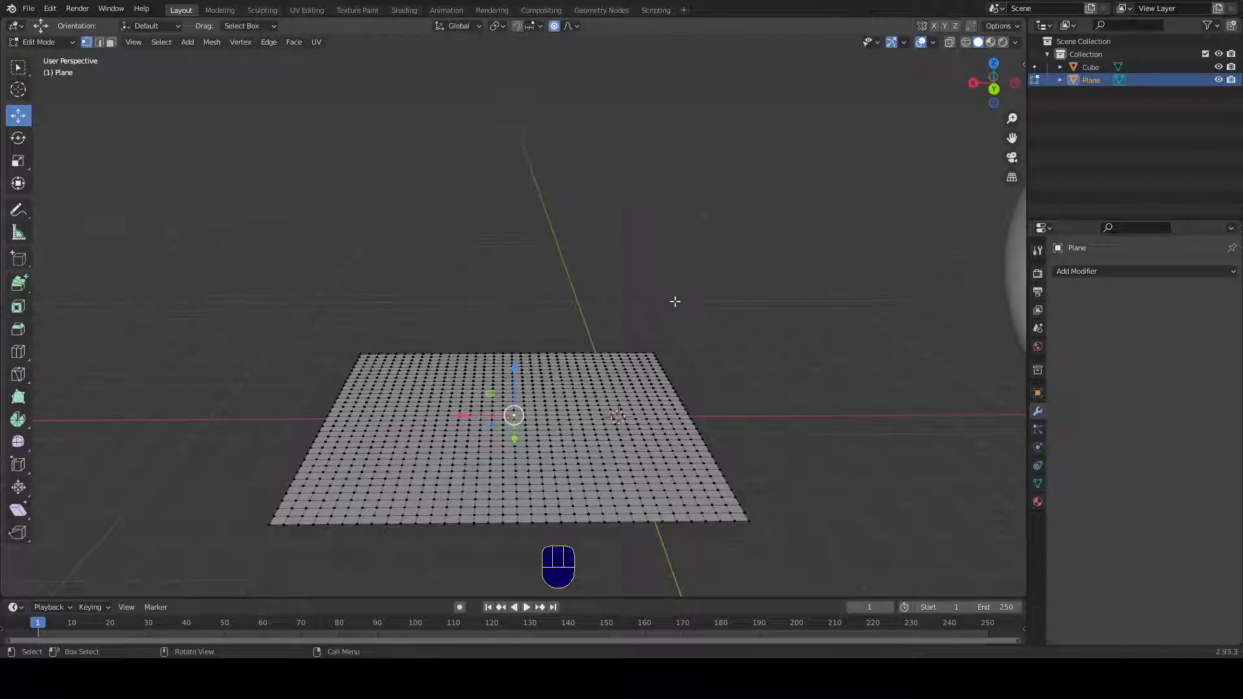
Step: Raise the centre vertex about 3.71 m in Z with a proportional size of about 4.18, and undo the move
left_click_drag(513, 364, 515, 360)
scroll(515, 359, "down", 3)
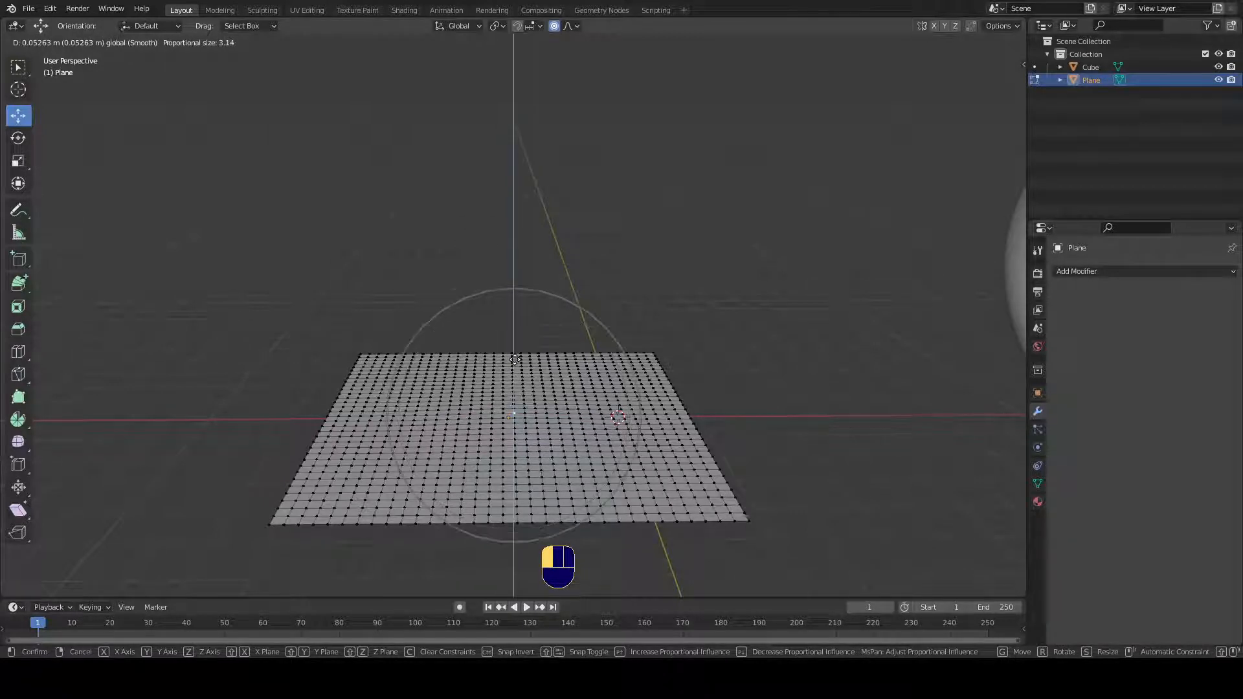
left_click_drag(515, 359, 539, 215)
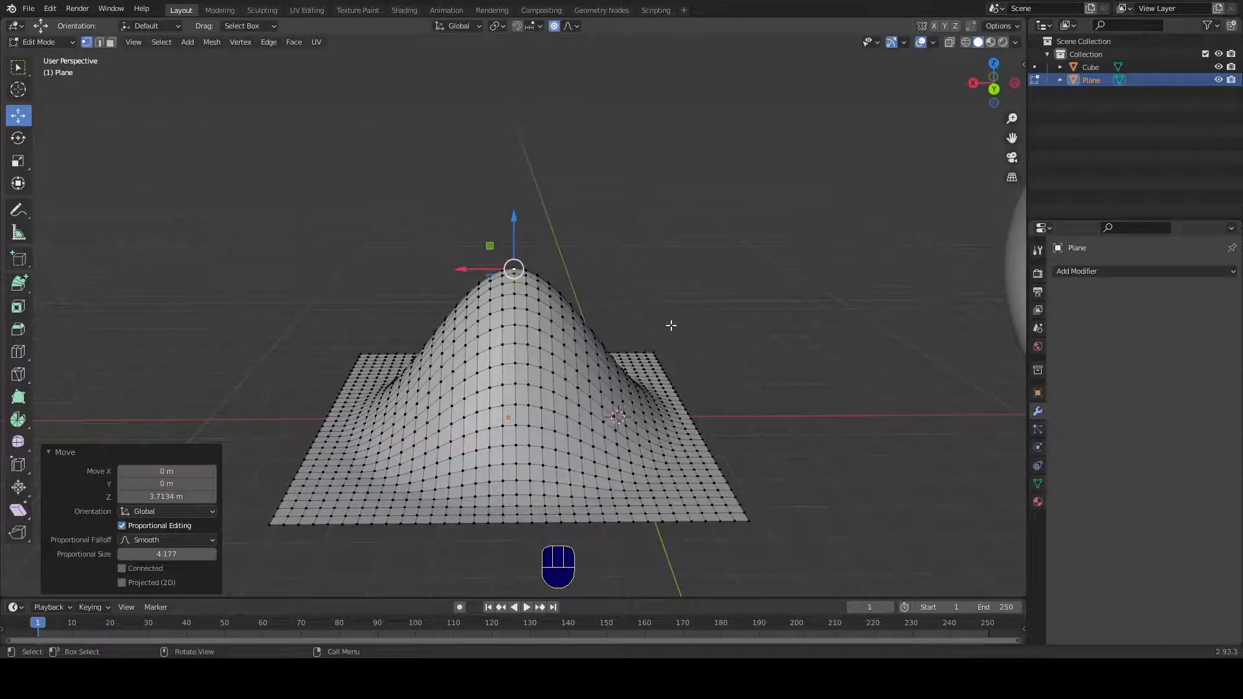
middle_click_drag(672, 325, 670, 293)
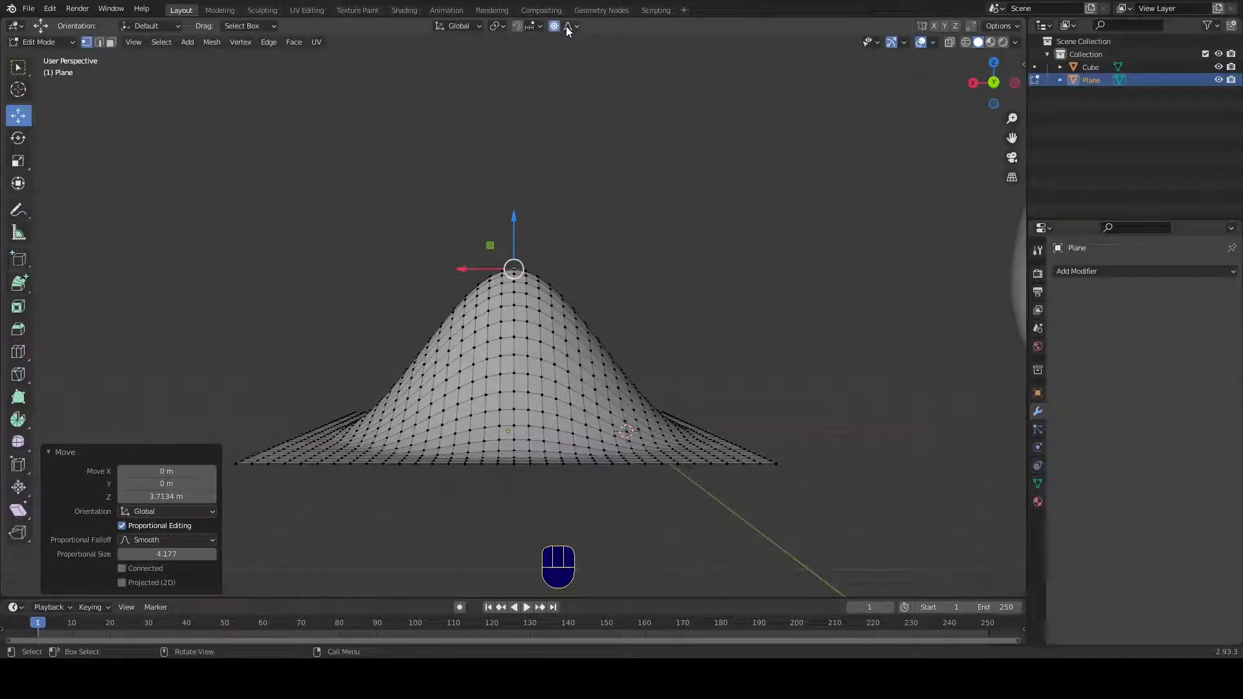
key("ctrl+z")
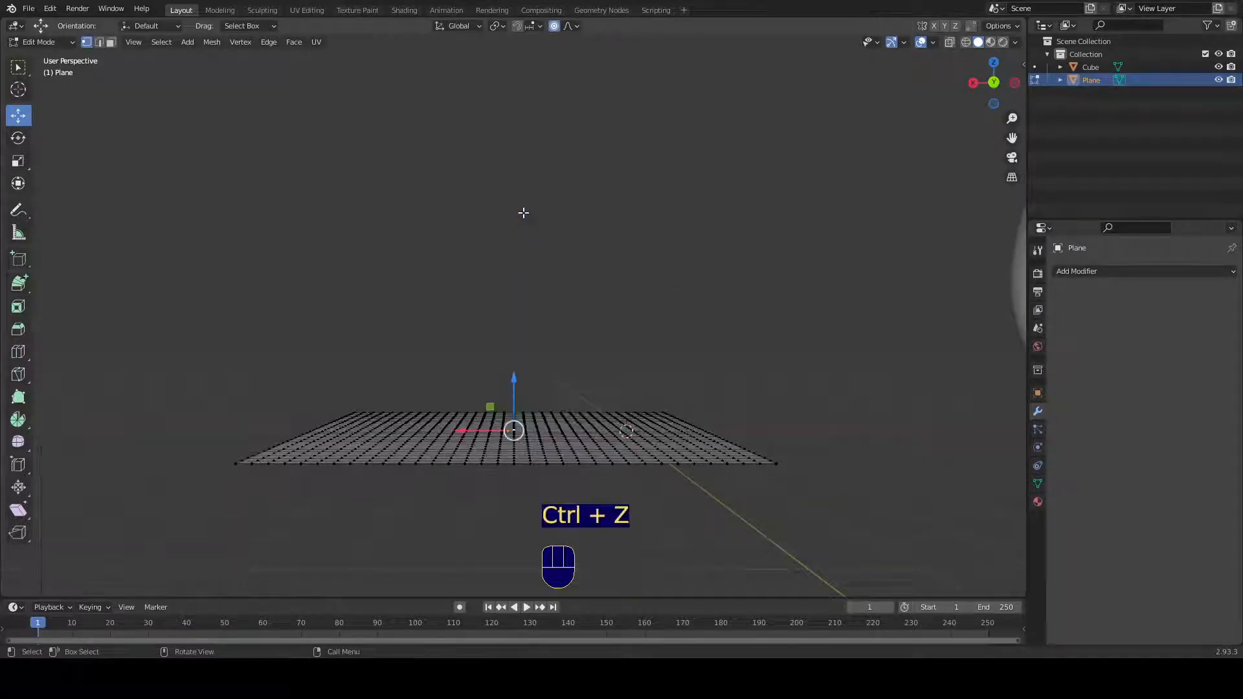
Step: Set the proportional falloff to Sphere, raise the centre vertex about 4.1 m in Z, and undo the move
left_click(576, 26)
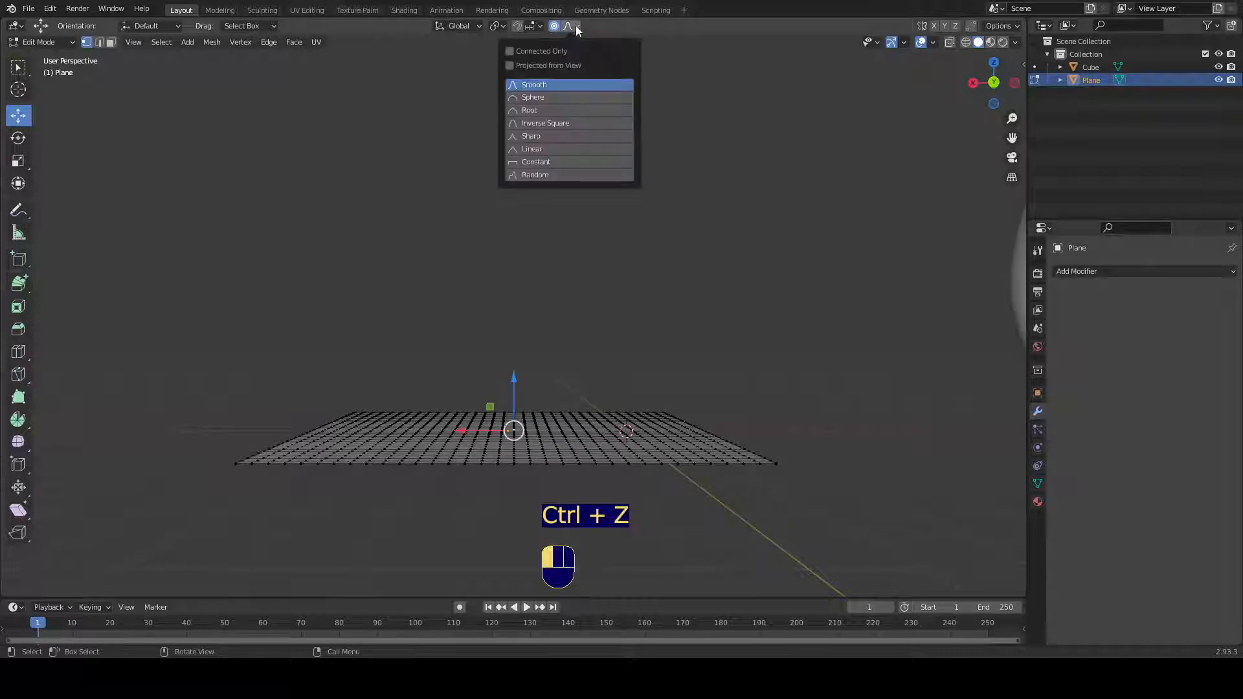
left_click(569, 97)
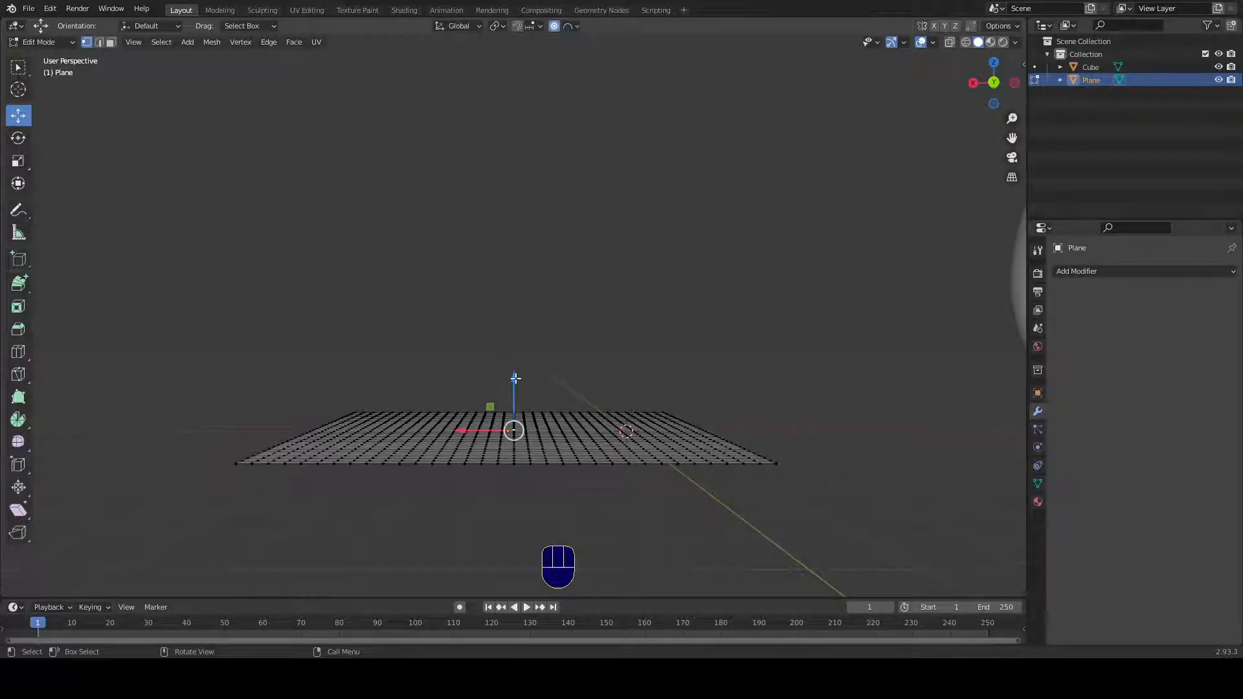
left_click_drag(515, 378, 527, 194)
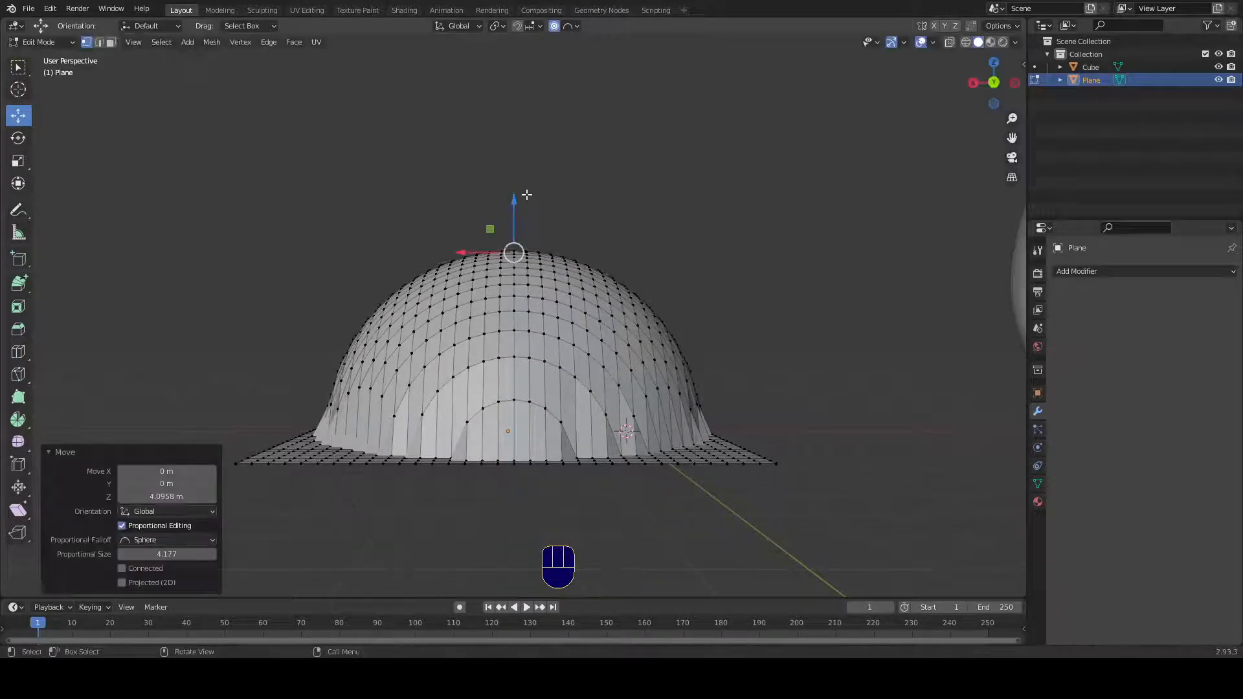
key("ctrl+z")
Step: Set the proportional falloff to Root, raise the centre vertex along Z, and undo the move
left_click(573, 26)
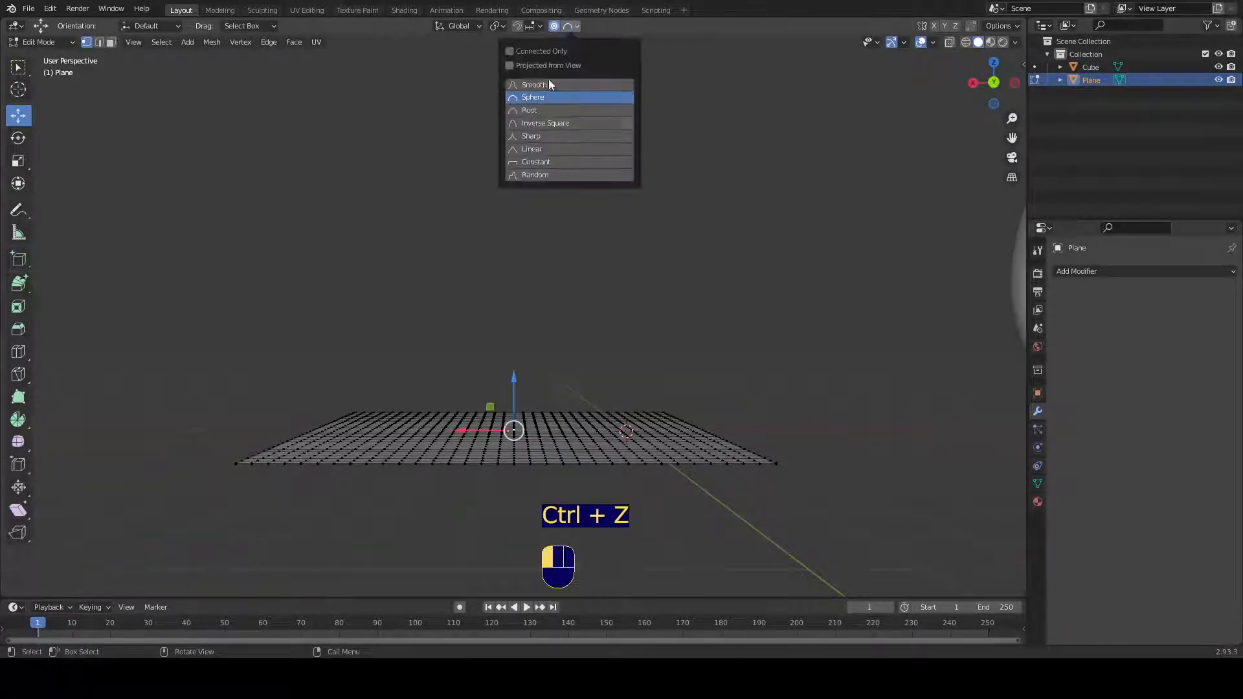
left_click(547, 110)
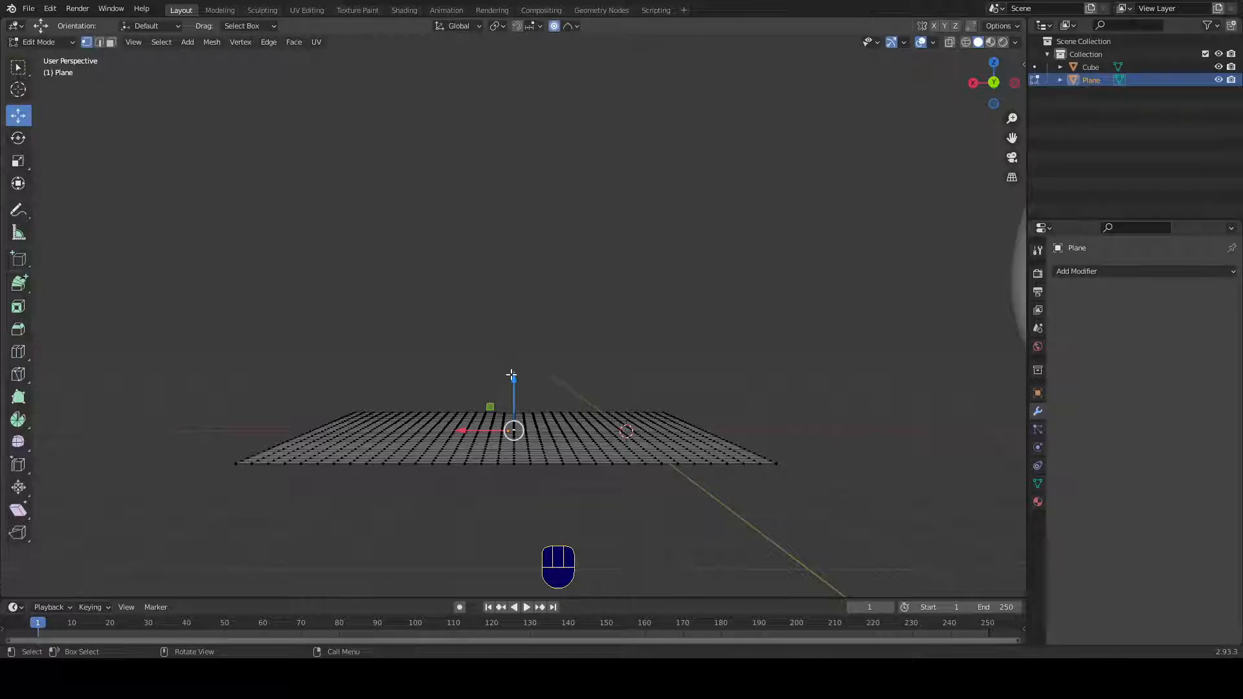
left_click_drag(514, 375, 526, 230)
key("ctrl+z")
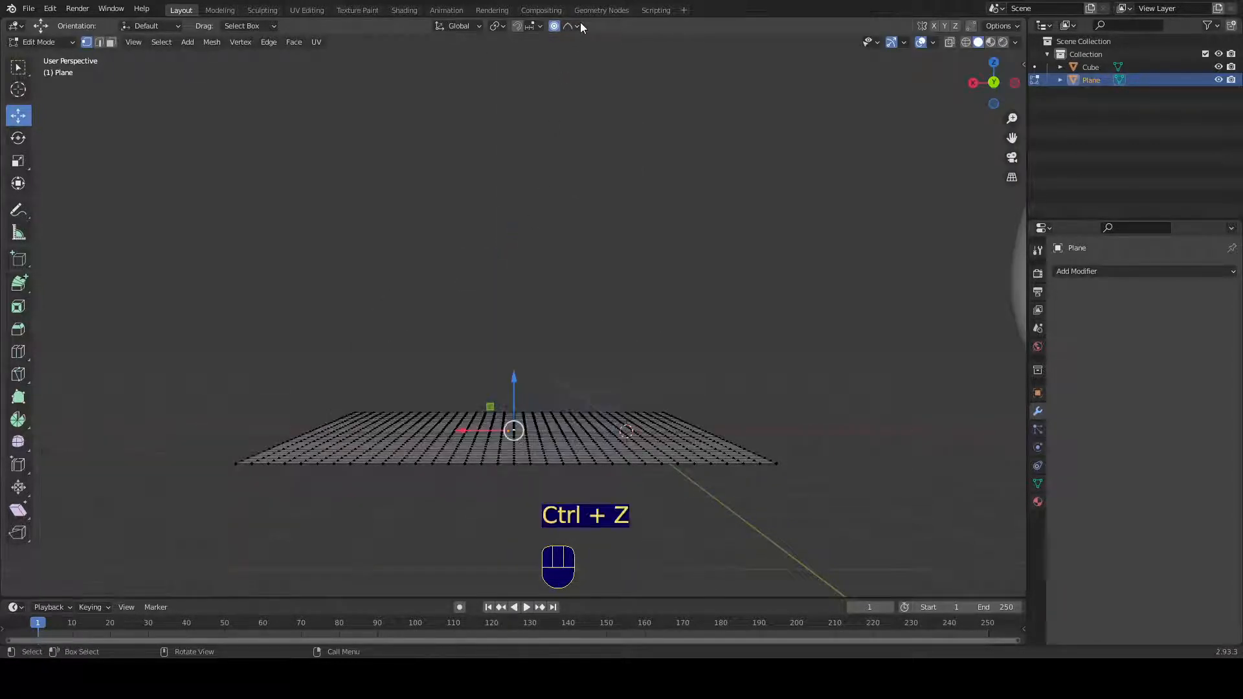
Step: Set the proportional falloff to Inverse Square, raise the centre vertex about 4.11 m in Z, and undo the move
left_click(576, 25)
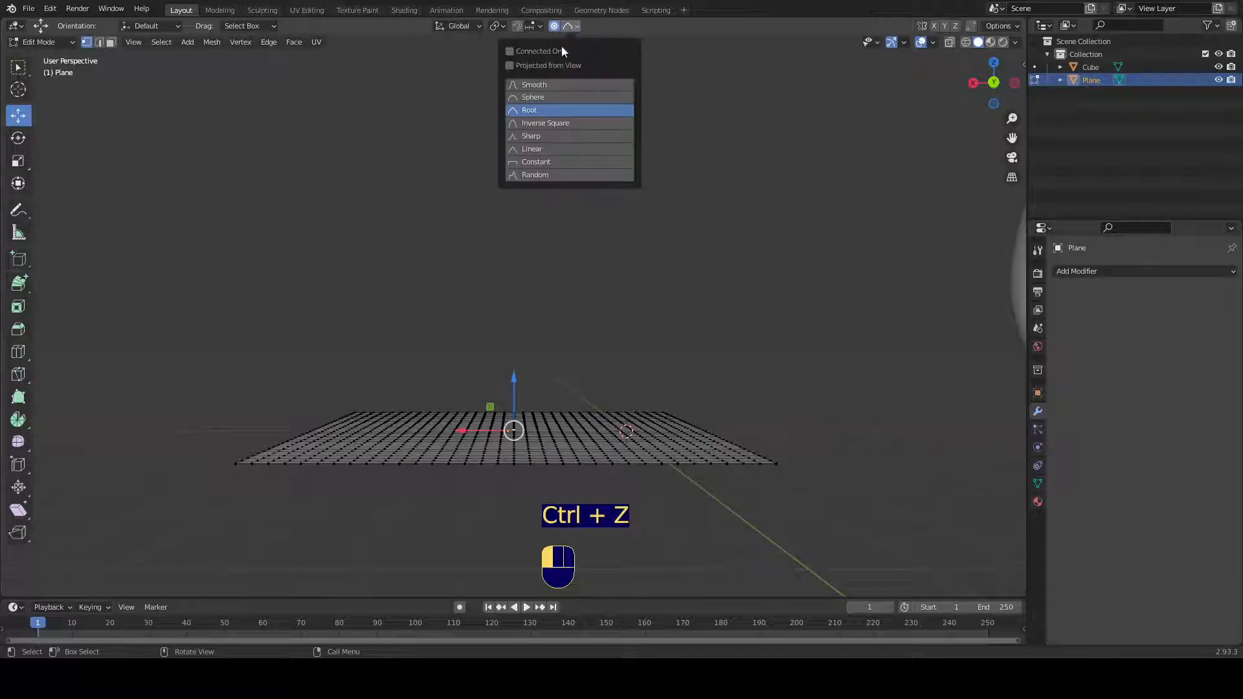
left_click(549, 123)
left_click_drag(513, 389, 526, 202)
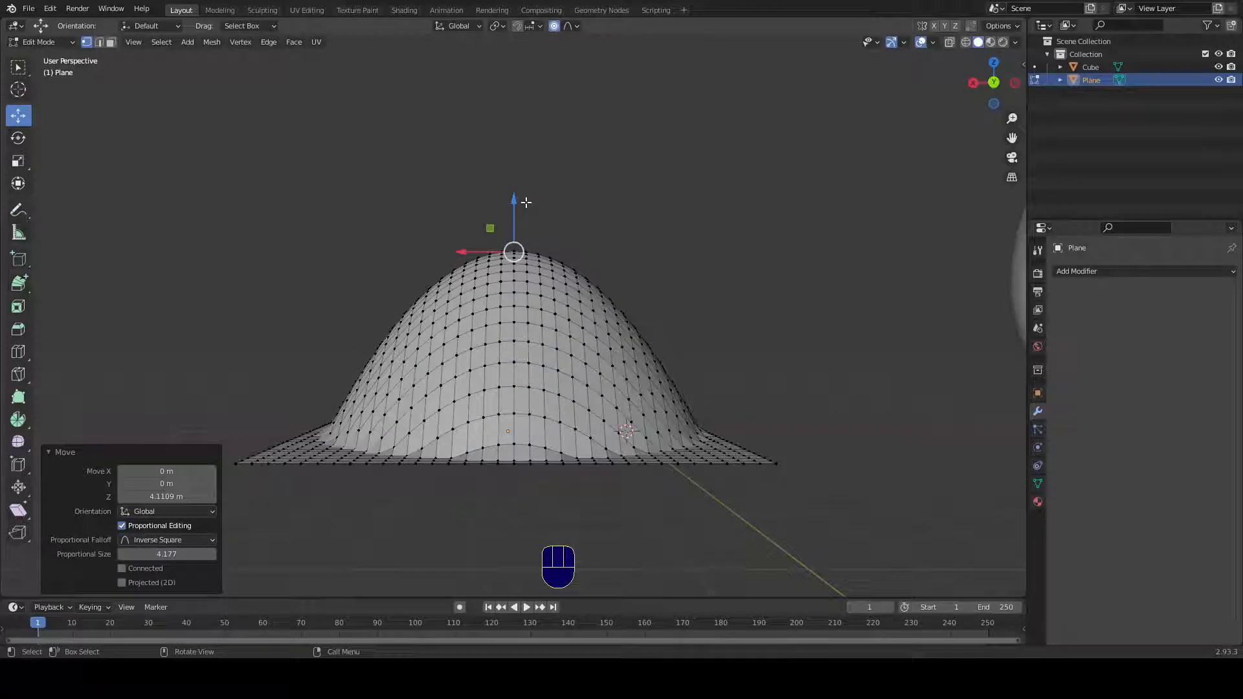
key("ctrl+z")
Step: Set the proportional falloff to Sharp, raise the centre vertex along Z, and undo the move
left_click(577, 26)
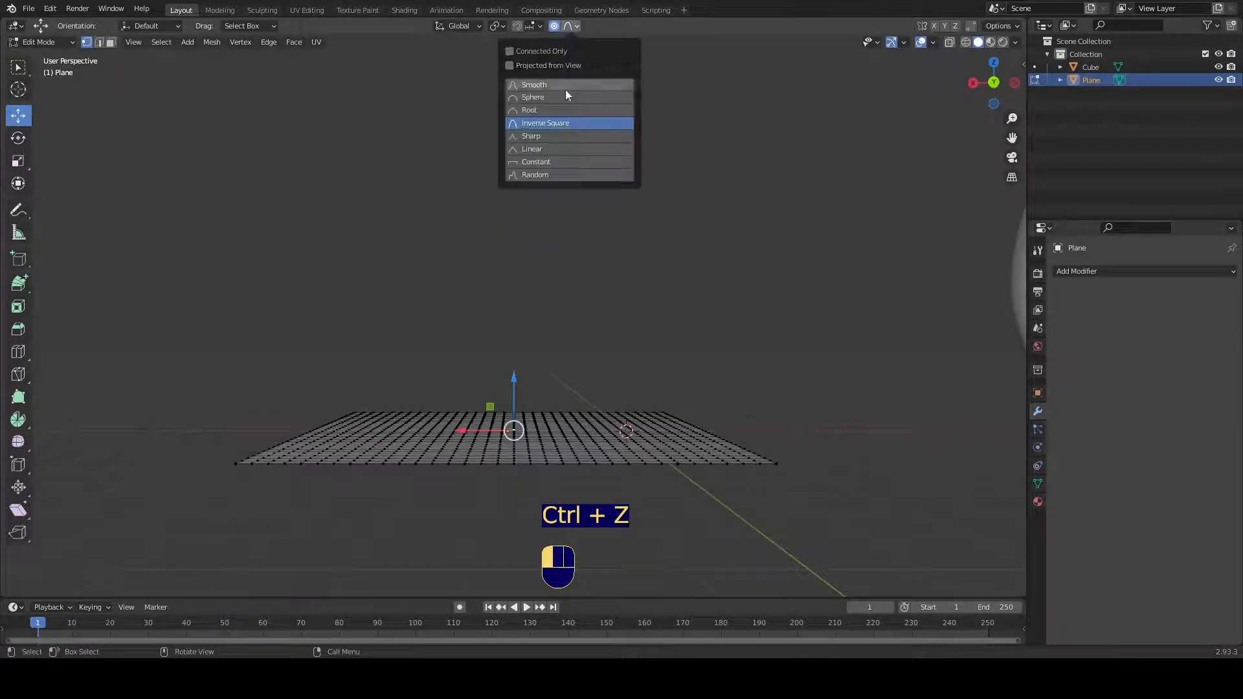
left_click(550, 134)
left_click_drag(515, 375, 533, 309)
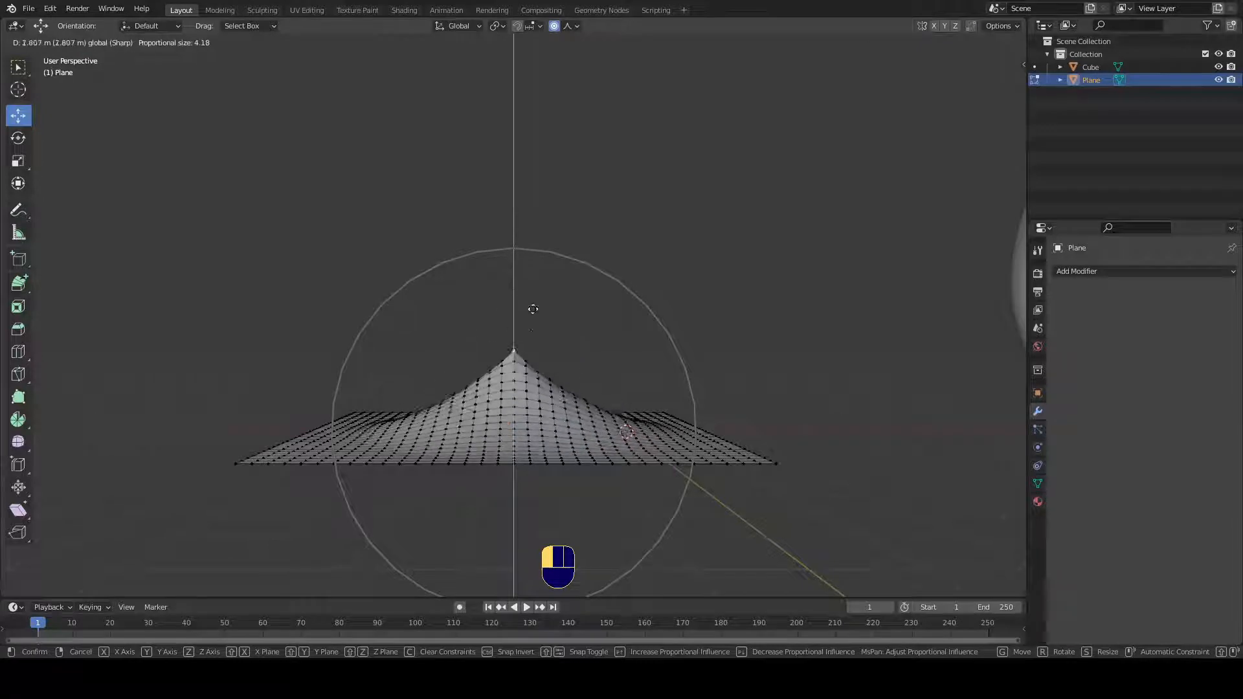
mouse_move(525, 248)
left_mouse_down()
mouse_move(518, 208)
mouse_move(514, 282)
mouse_move(514, 201)
mouse_move(512, 234)
left_mouse_up()
key("ctrl+z")
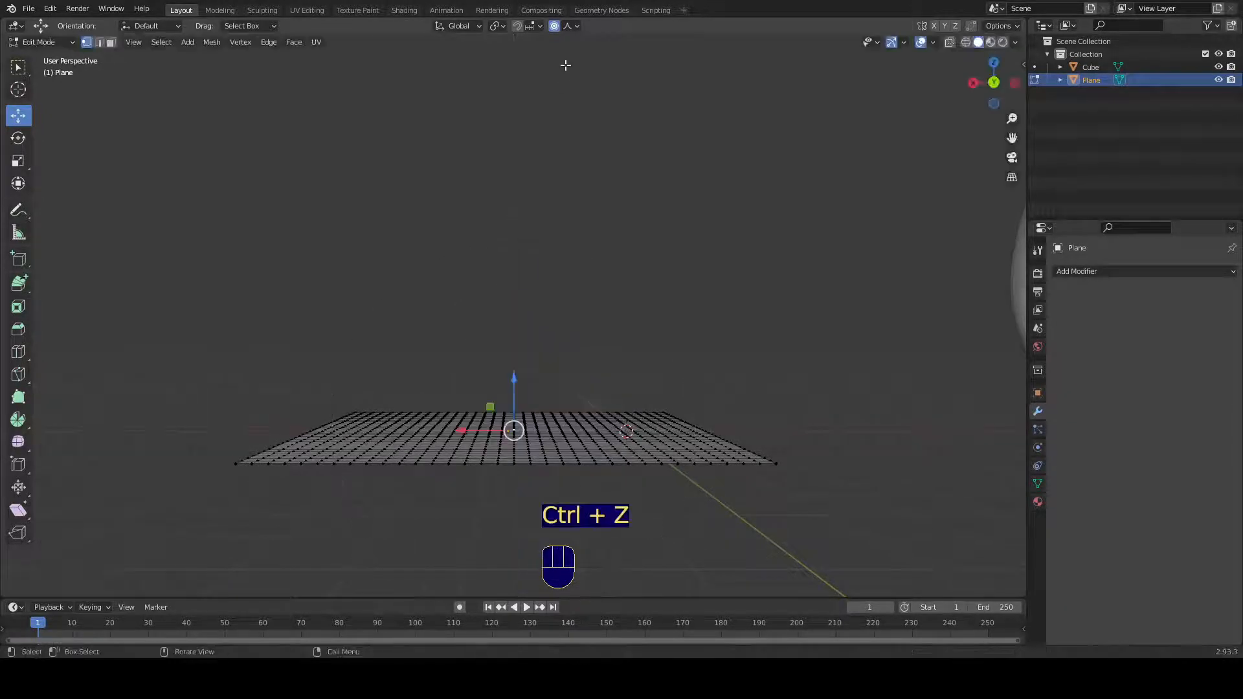
Step: Set the proportional falloff to Linear, raise the centre vertex about 3.86 m in Z, and undo the move
left_click(575, 26)
left_click(537, 148)
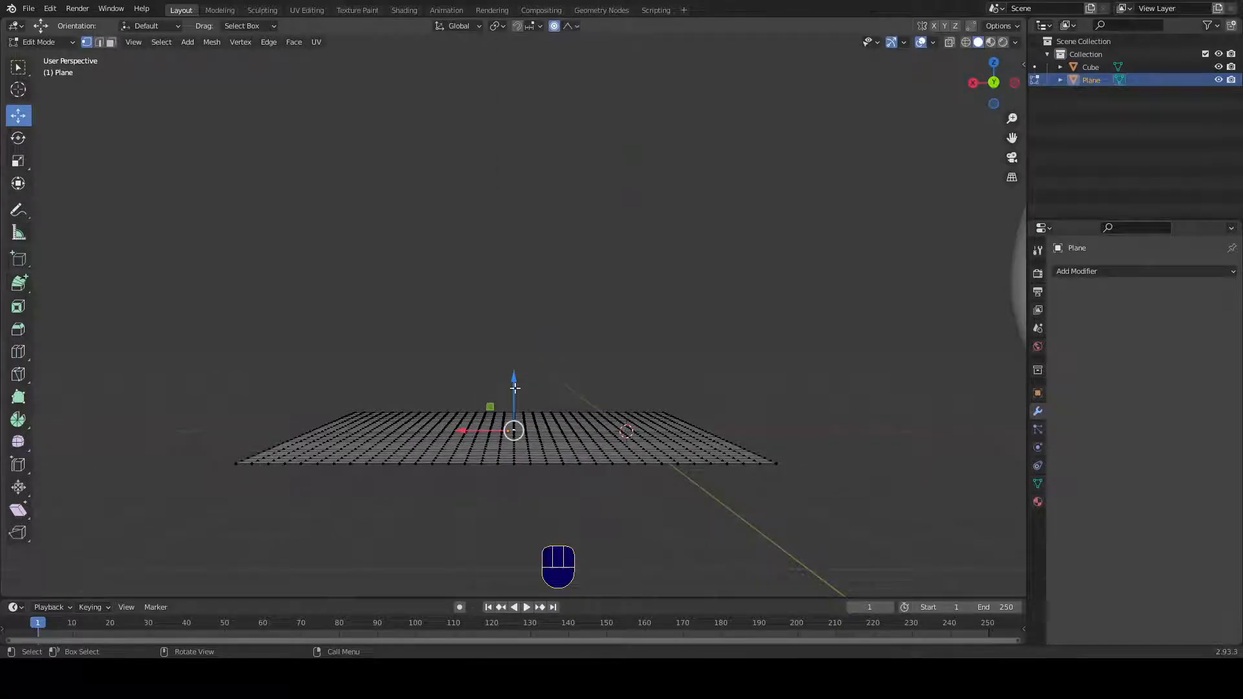
left_click_drag(513, 378, 525, 230)
middle_click_drag(525, 230, 536, 123)
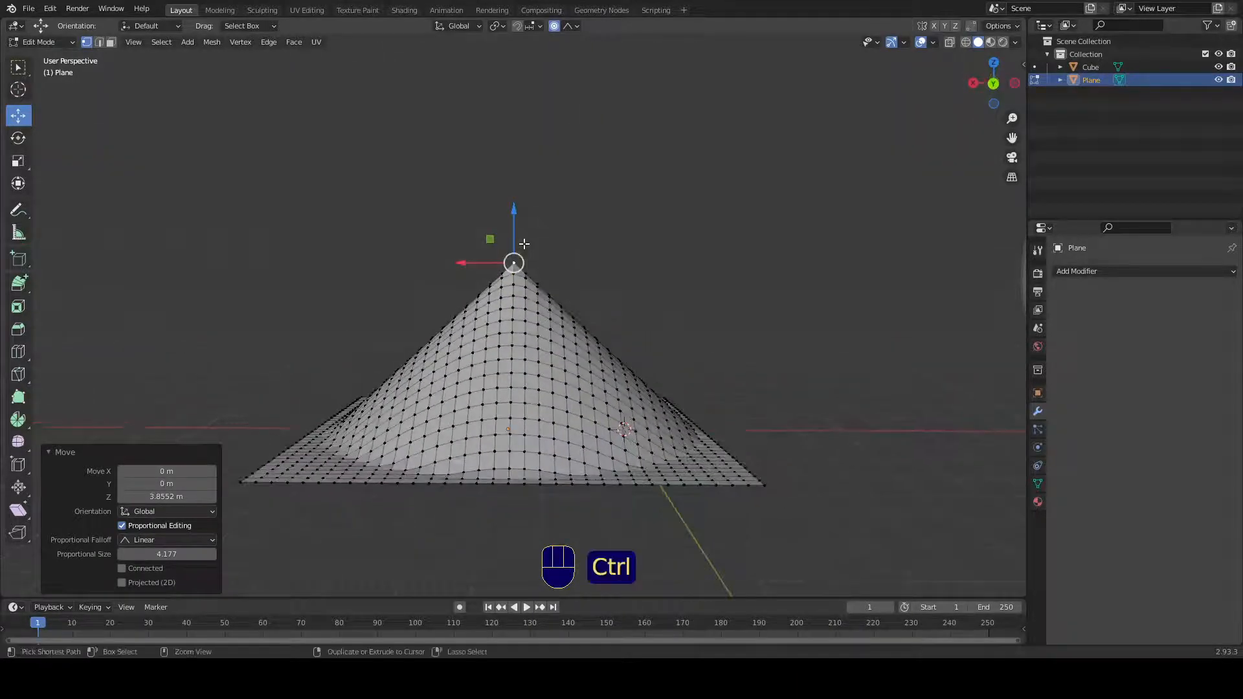
key("ctrl+z")
Step: Set the proportional falloff to Constant, raise the centre vertex along Z, and undo the move
left_click(575, 26)
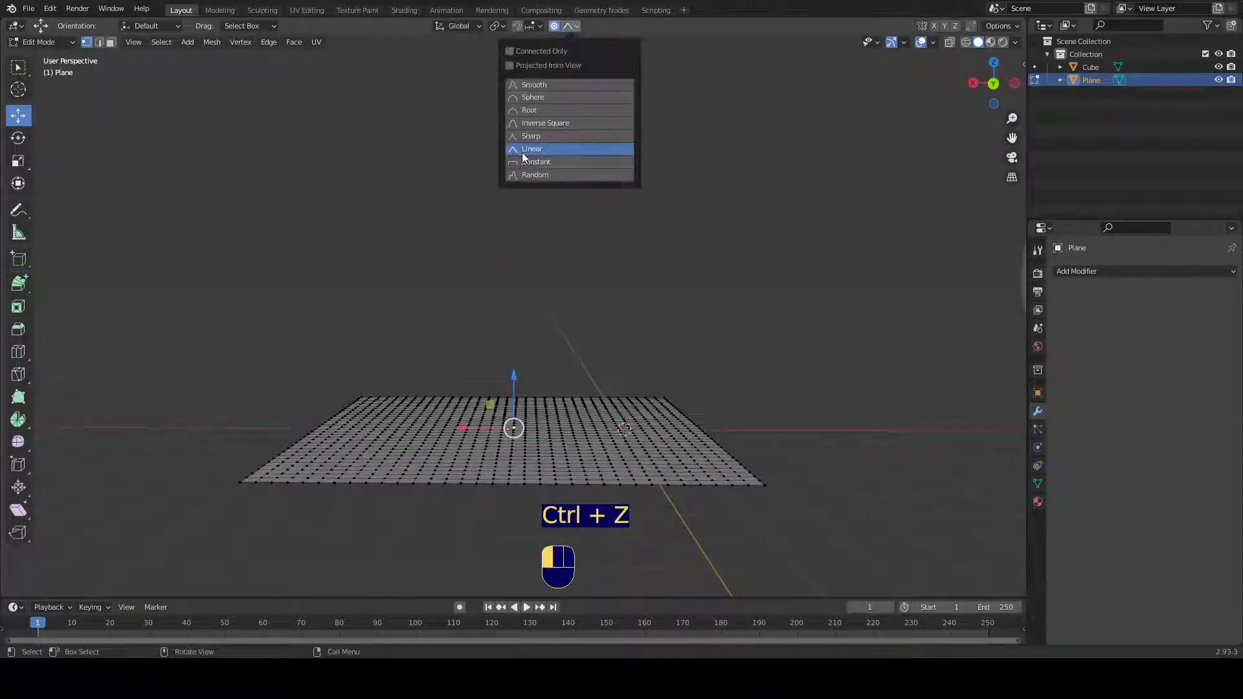
left_click(526, 164)
left_click_drag(513, 380, 519, 307)
key("ctrl+z")
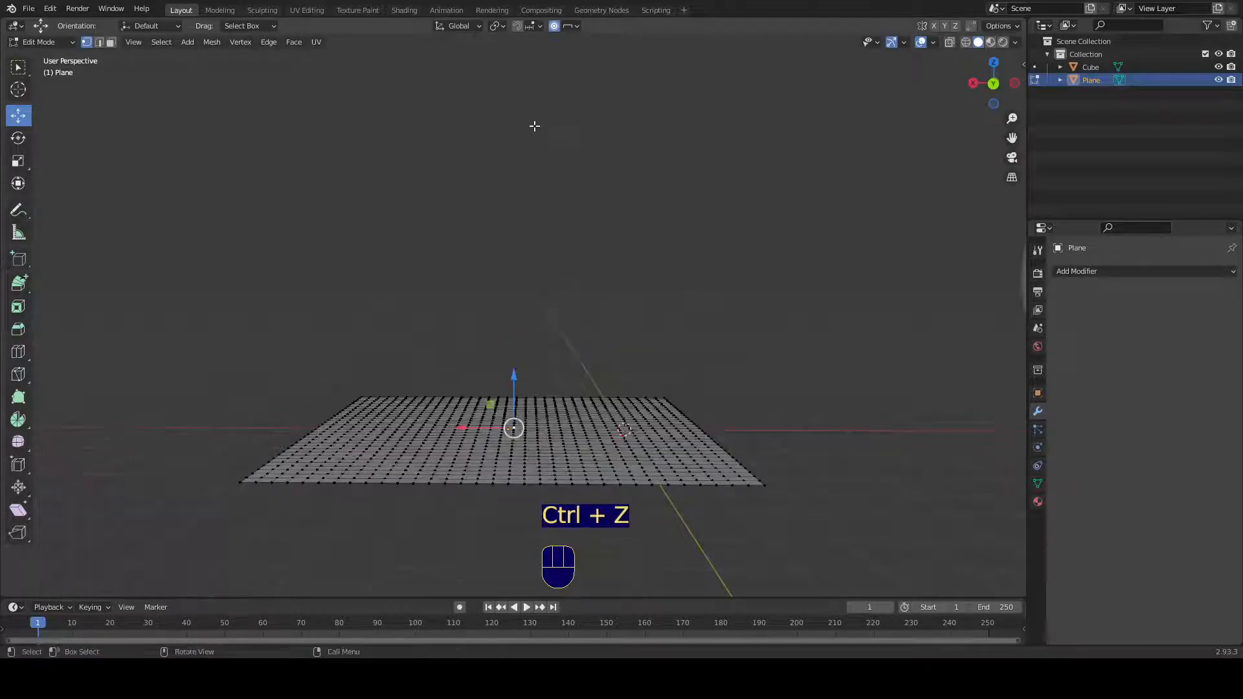
Step: Set the proportional falloff to Random, raise the centre vertex about 1.4 m in Z, and undo the move
left_click(569, 26)
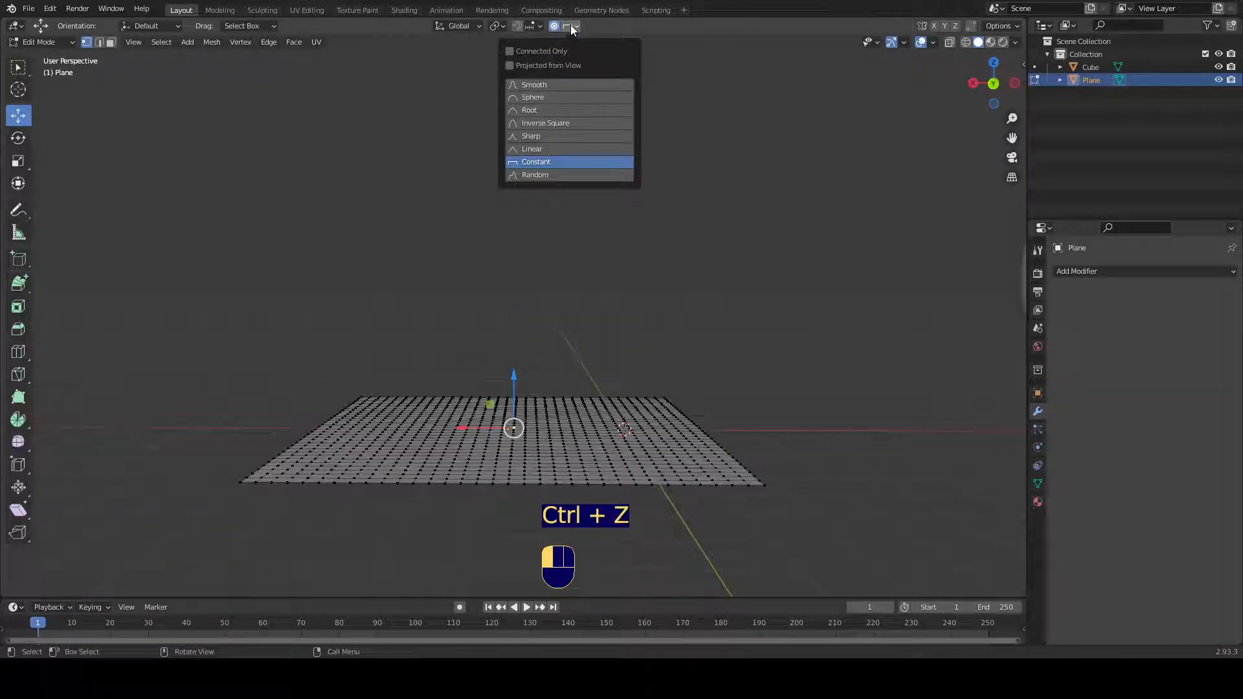
left_click(537, 173)
left_click_drag(515, 381, 528, 315)
middle_click_drag(577, 320, 610, 331)
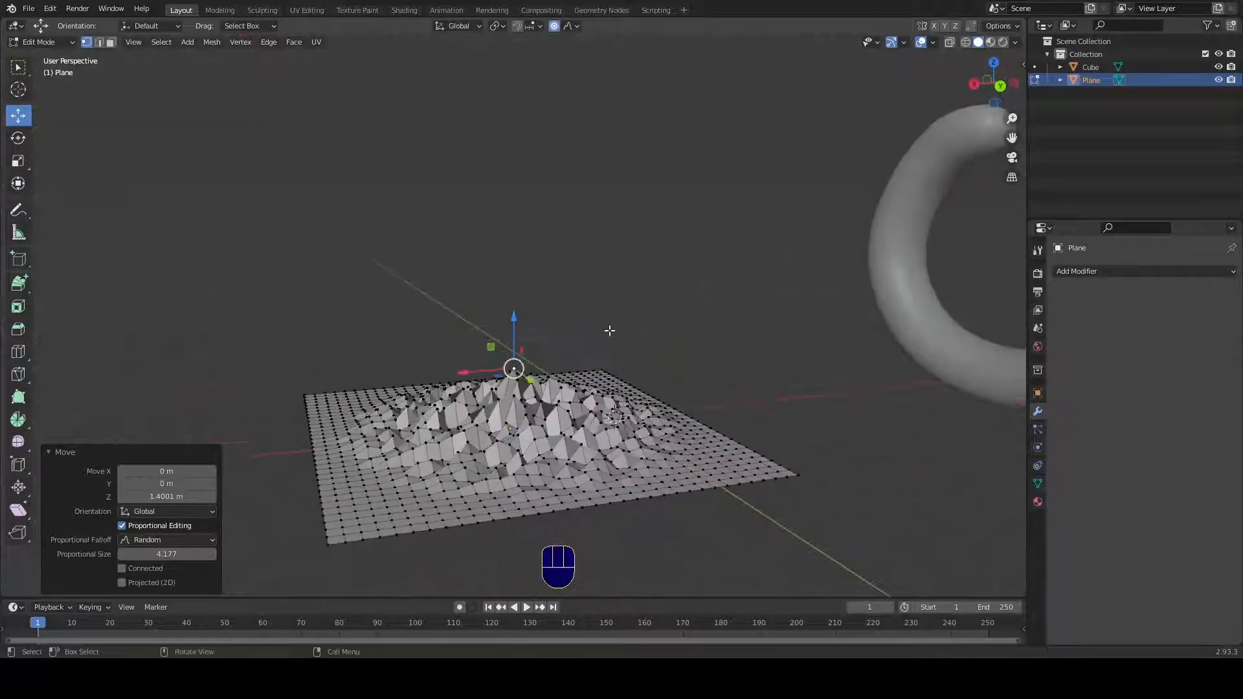
key("ctrl+z")
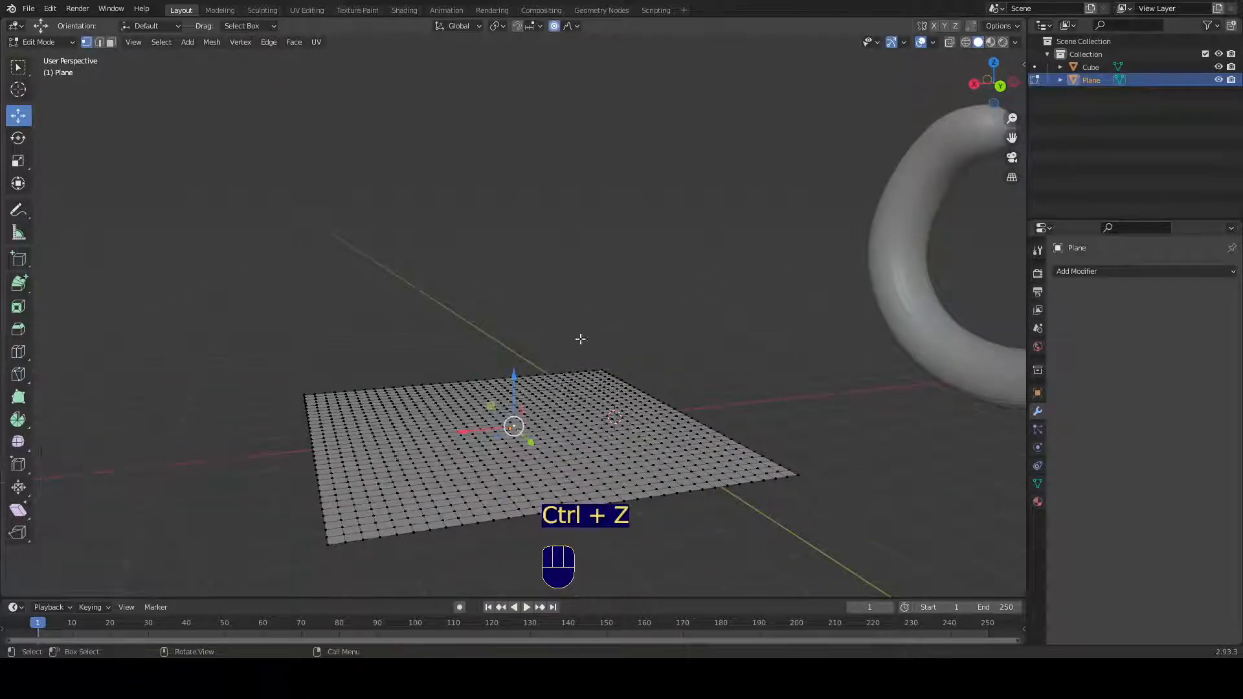
left_click(570, 26)
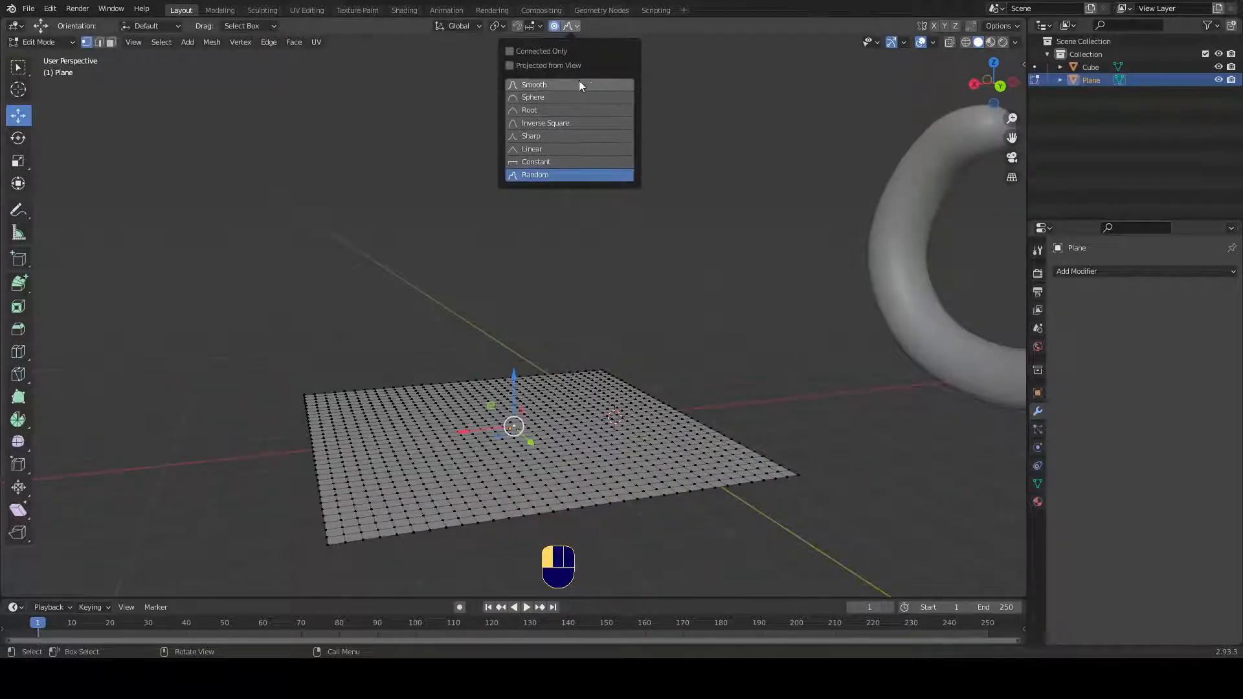
left_click(544, 211)
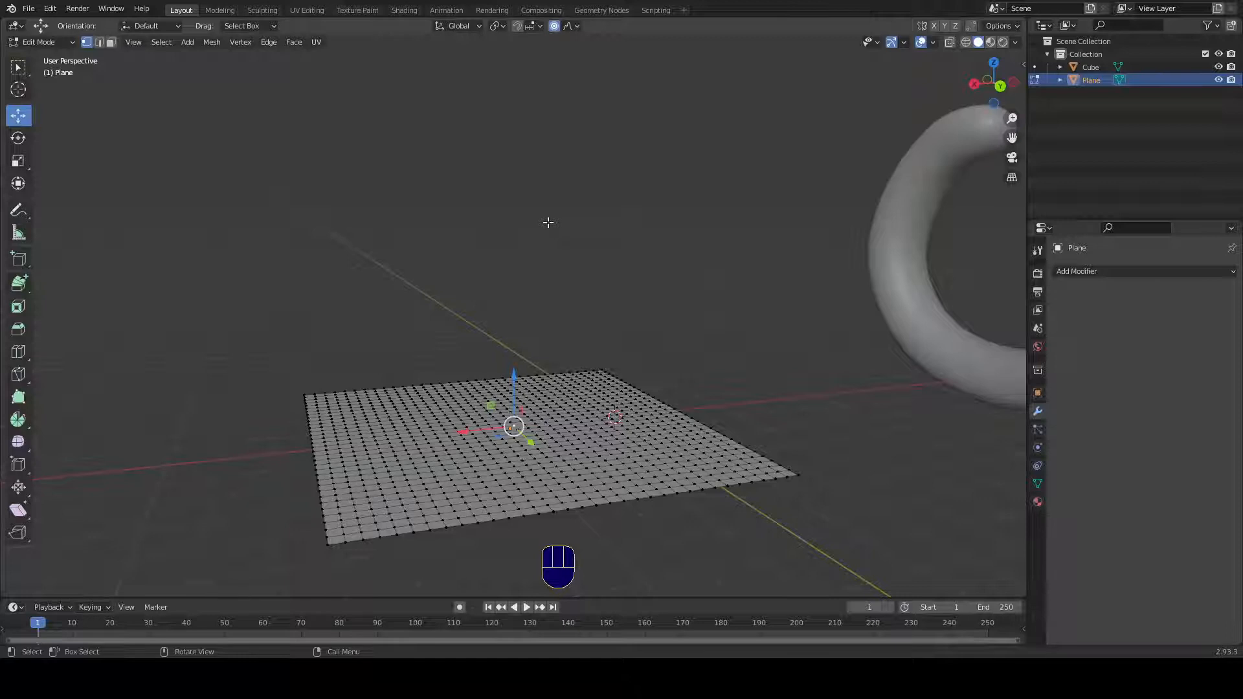
key("shift+o")
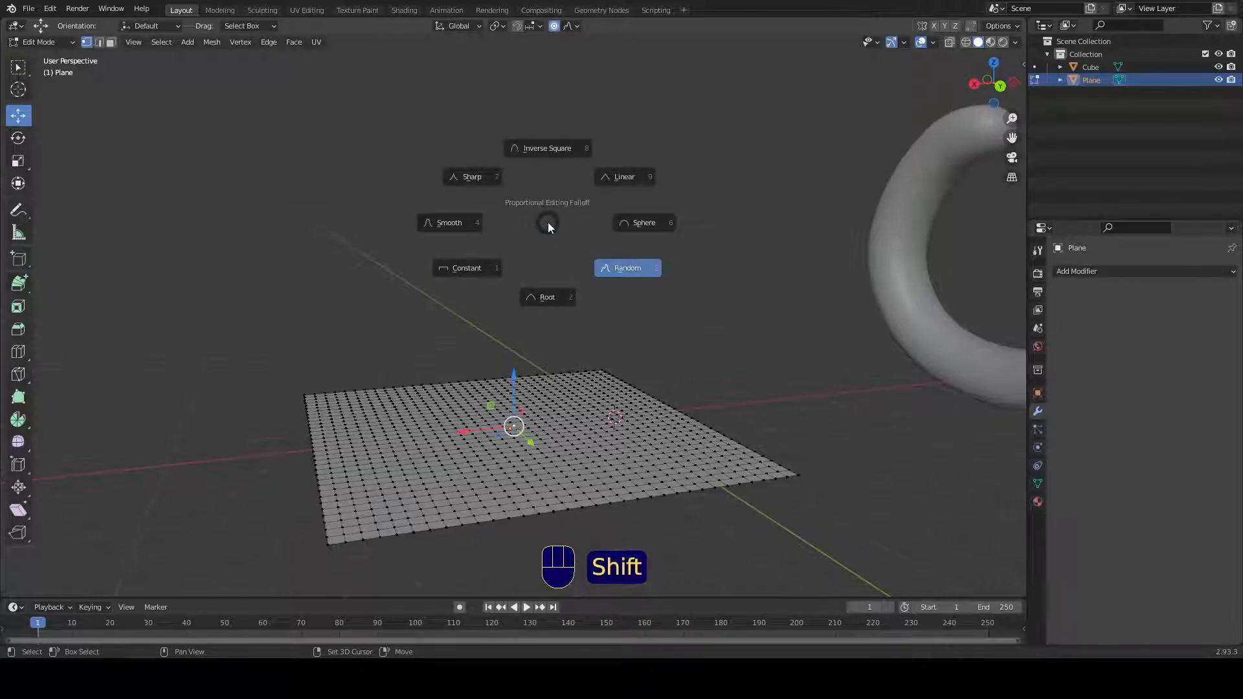
key("Escape")
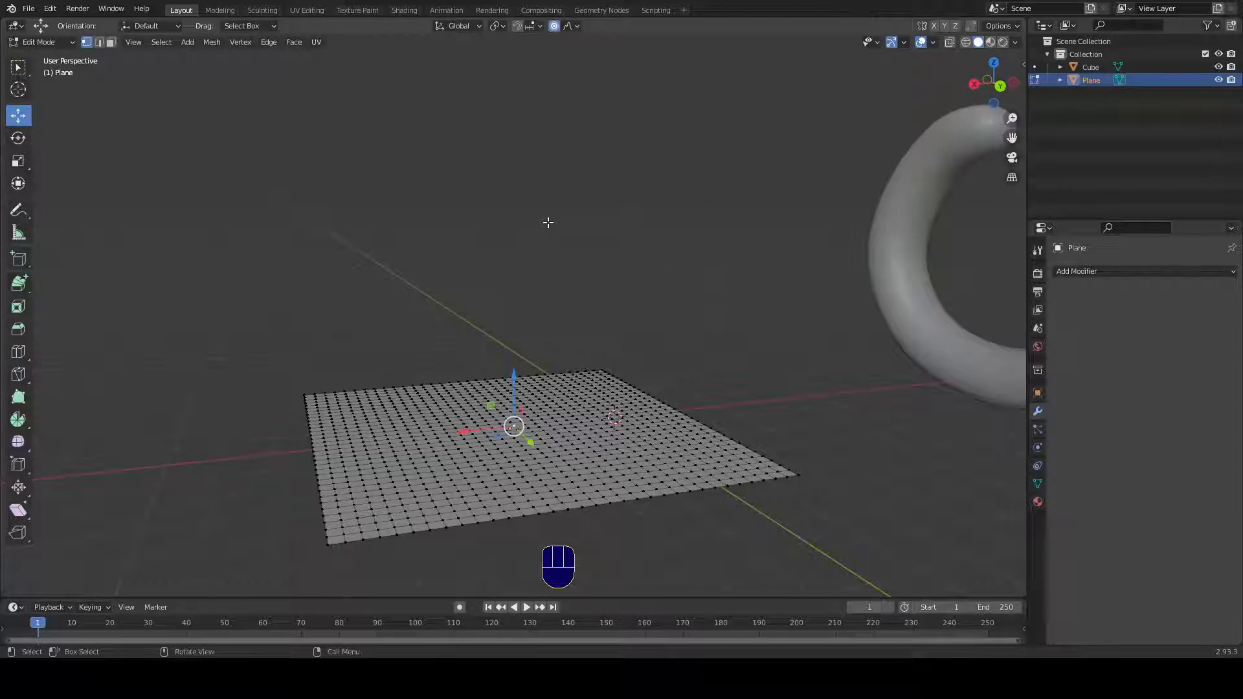
Step: Switch the proportional falloff to Sharp, raise the plane's centre vertex along Z, and undo the move
key("shift+o")
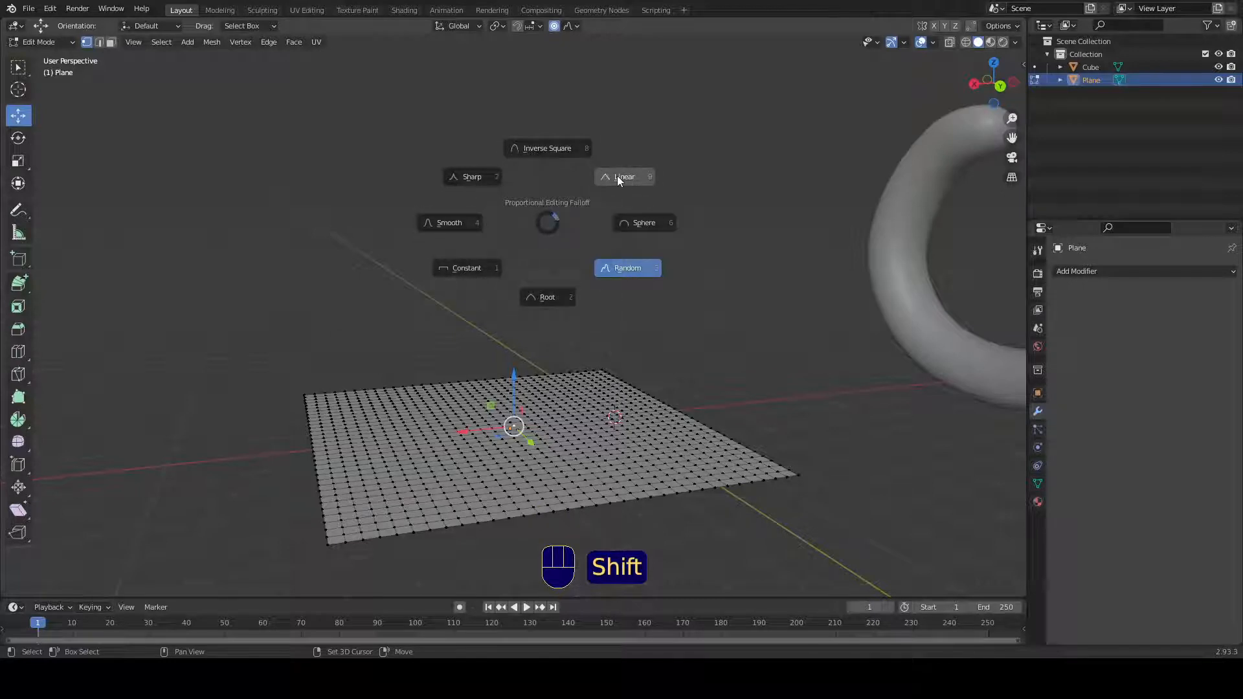
left_click(477, 178)
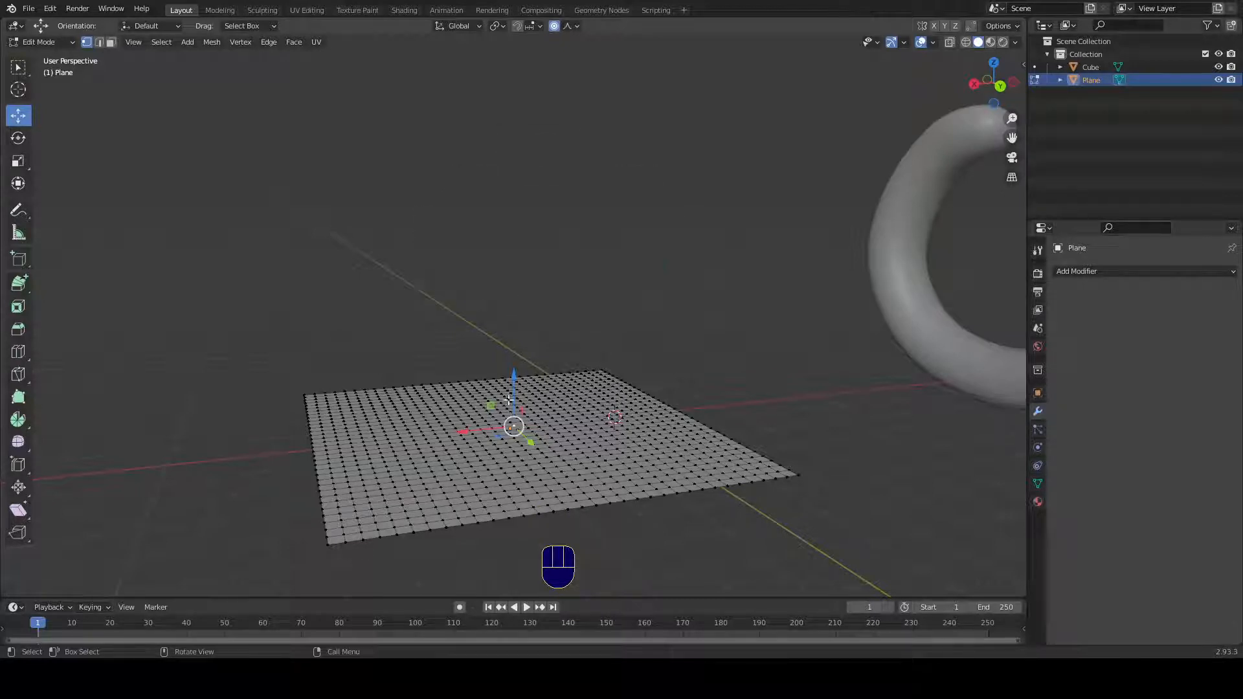
left_click_drag(513, 379, 522, 272)
key("ctrl+z")
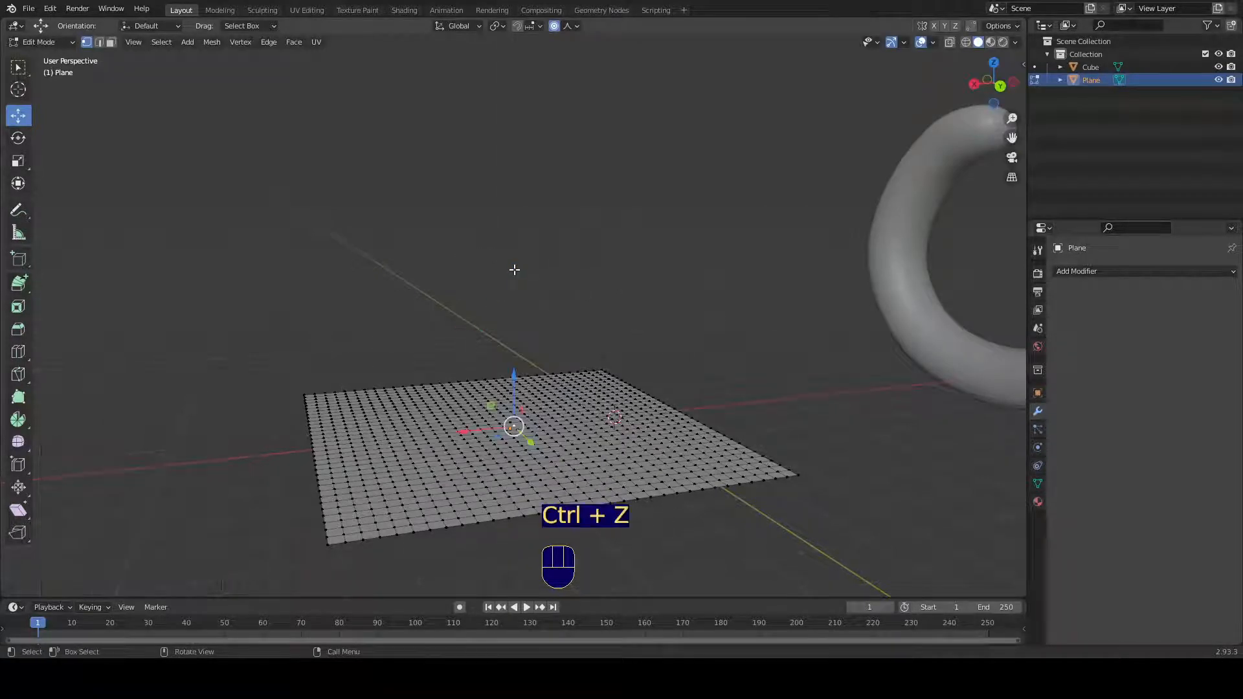
scroll(513, 267, "down", 3)
scroll(512, 267, "up", 2)
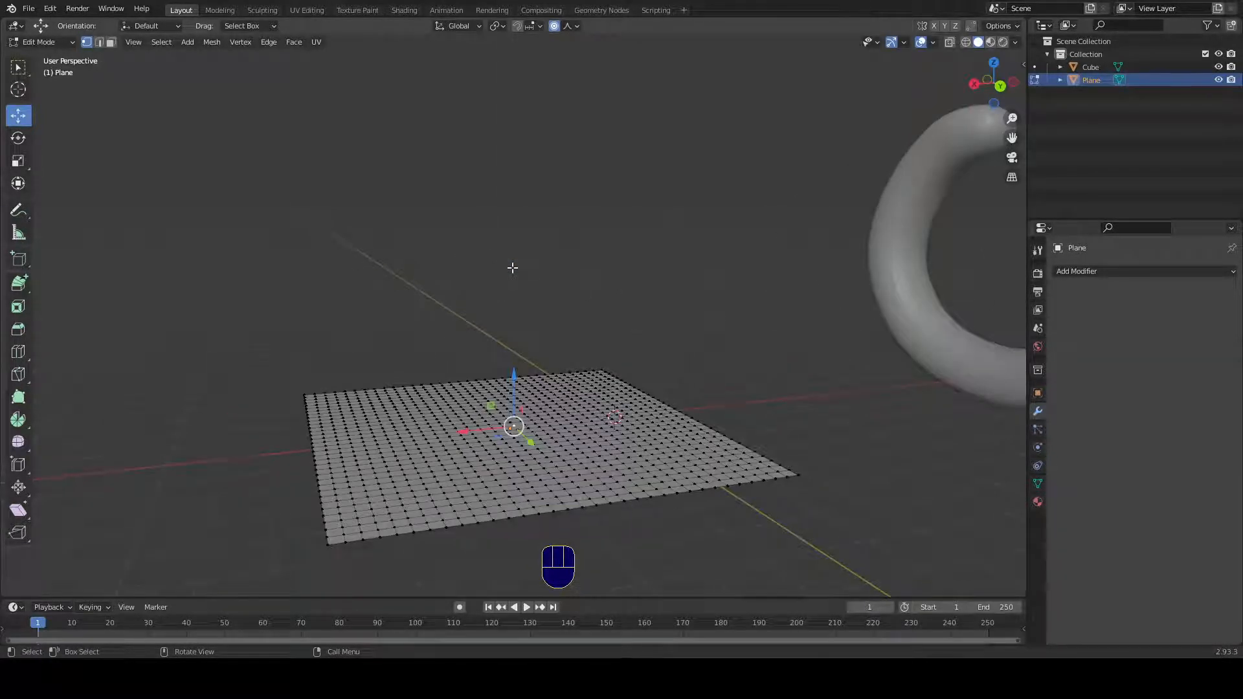
scroll(570, 117, "up", 1)
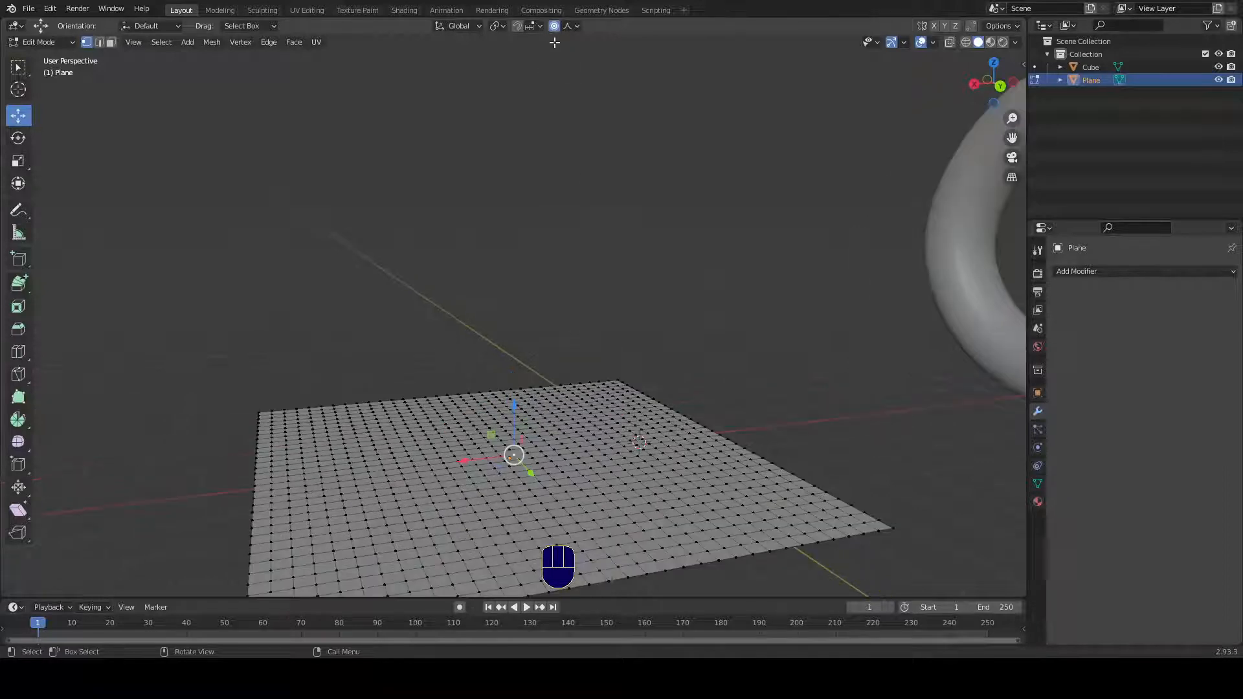
key("o")
key("o")
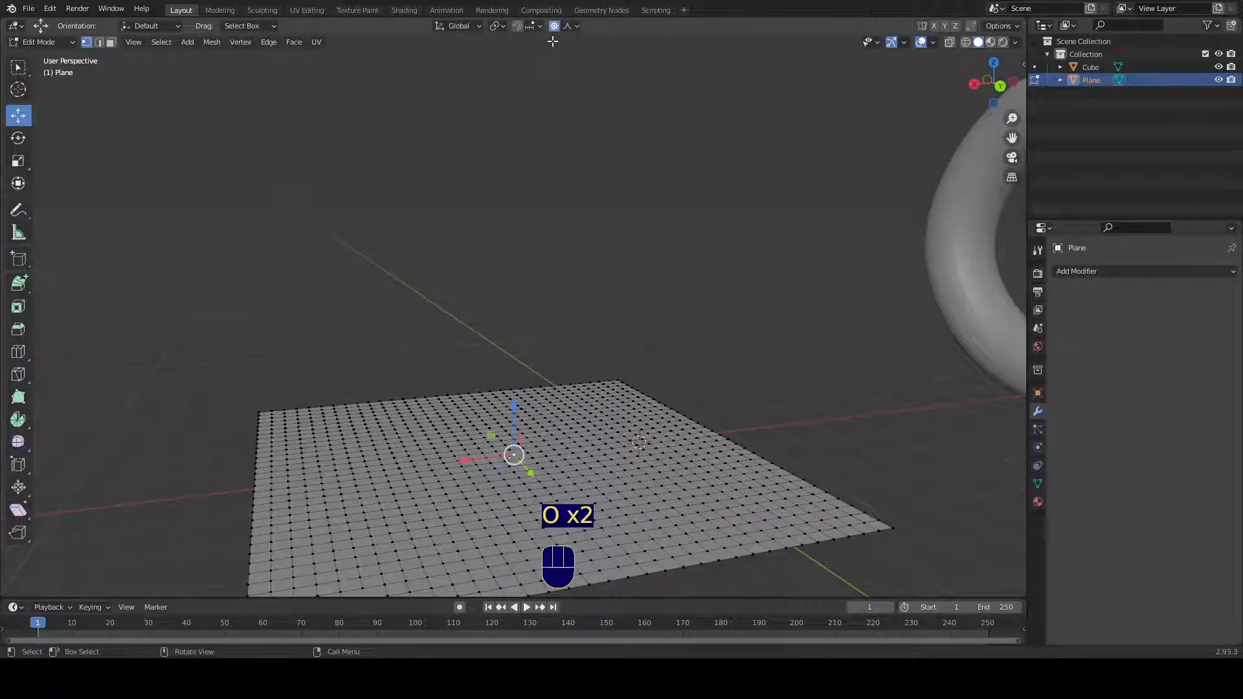
left_click(576, 25)
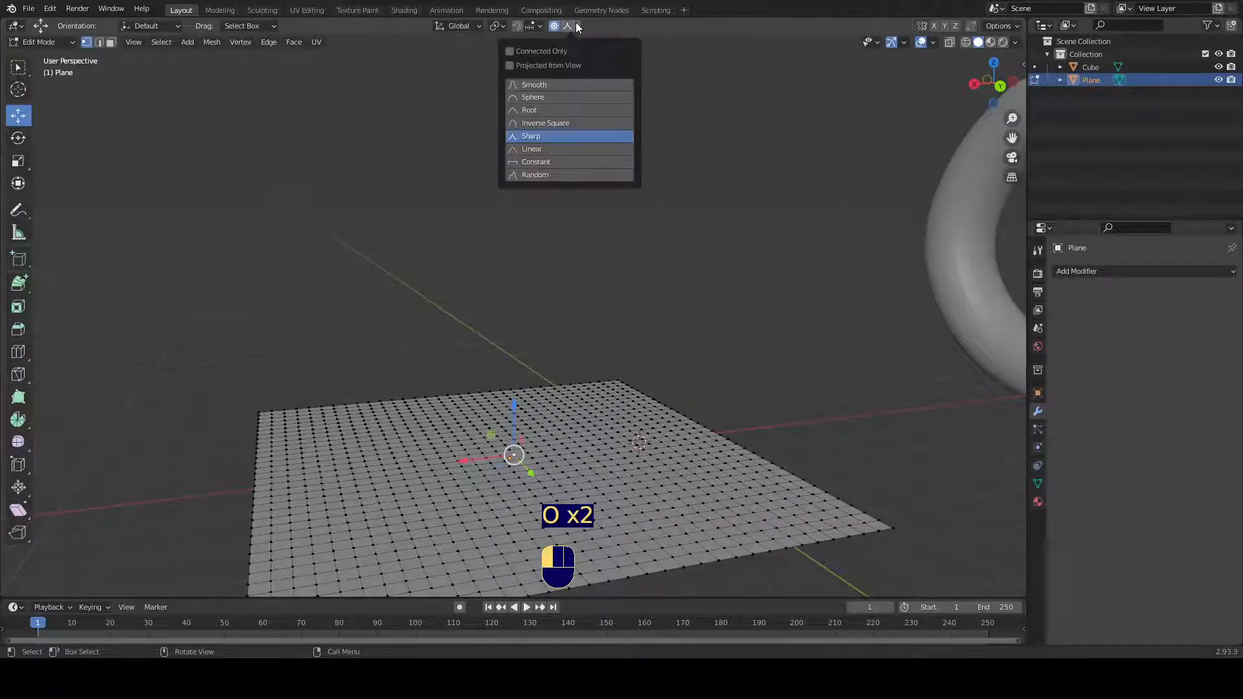
left_click(573, 25)
left_click(574, 24)
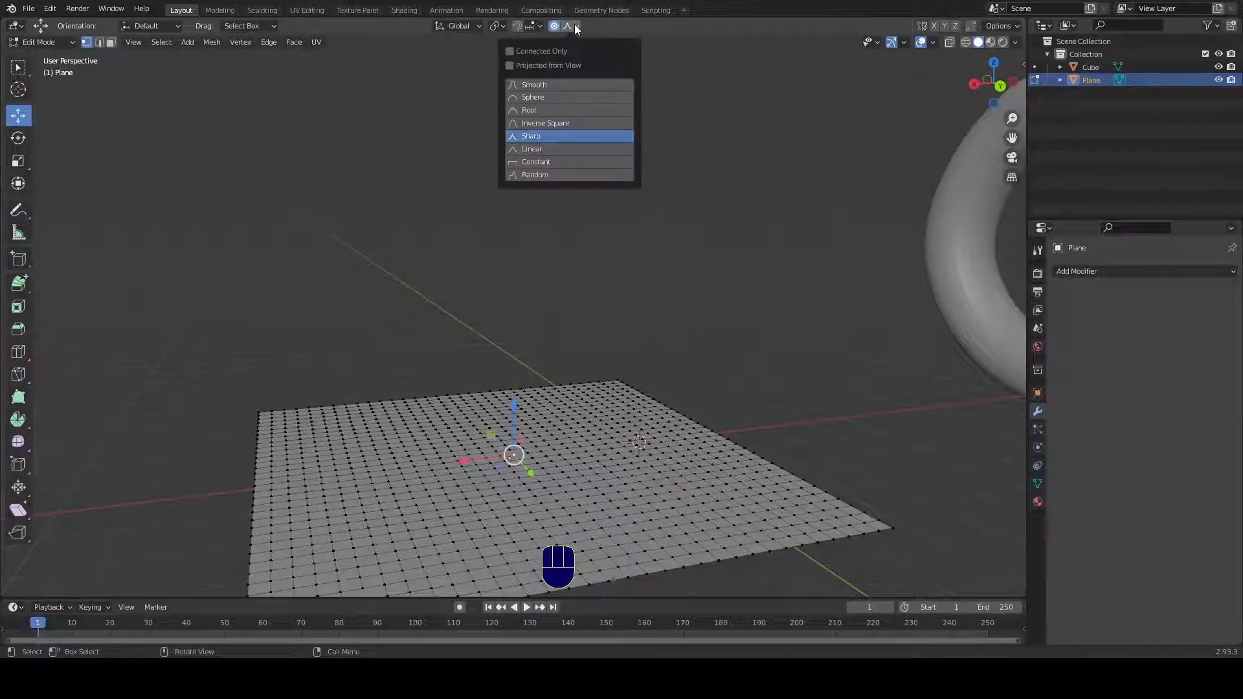
left_click(573, 26)
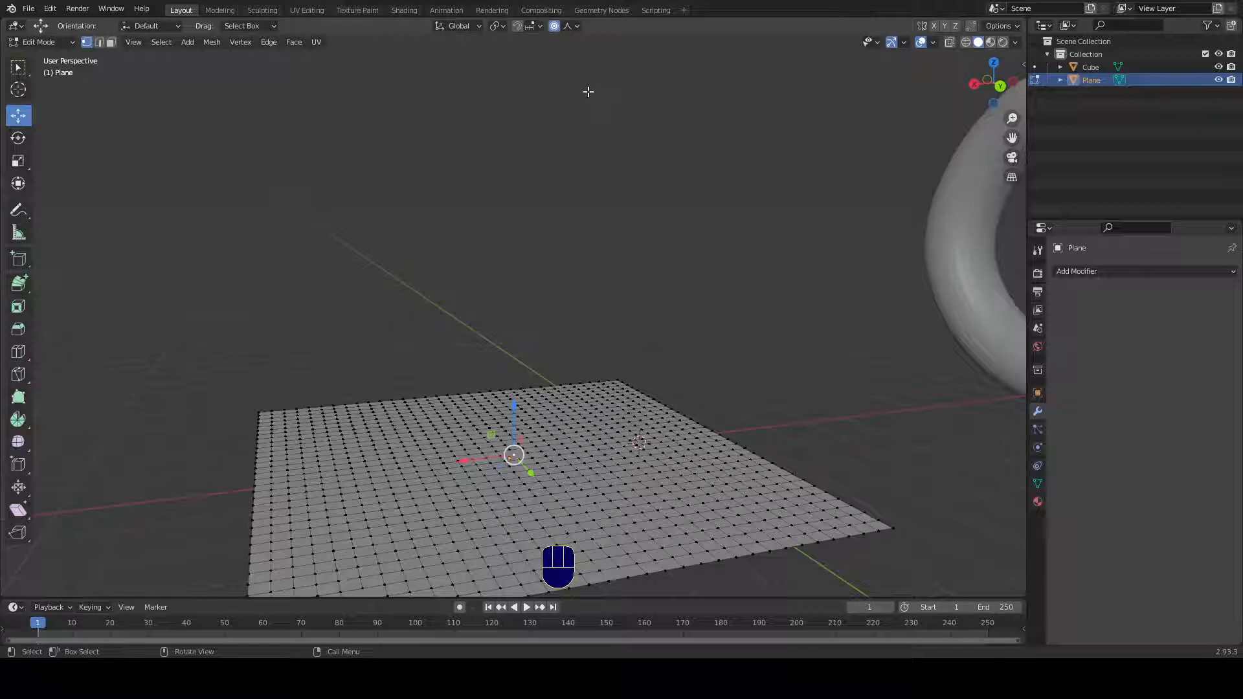
left_click(577, 26)
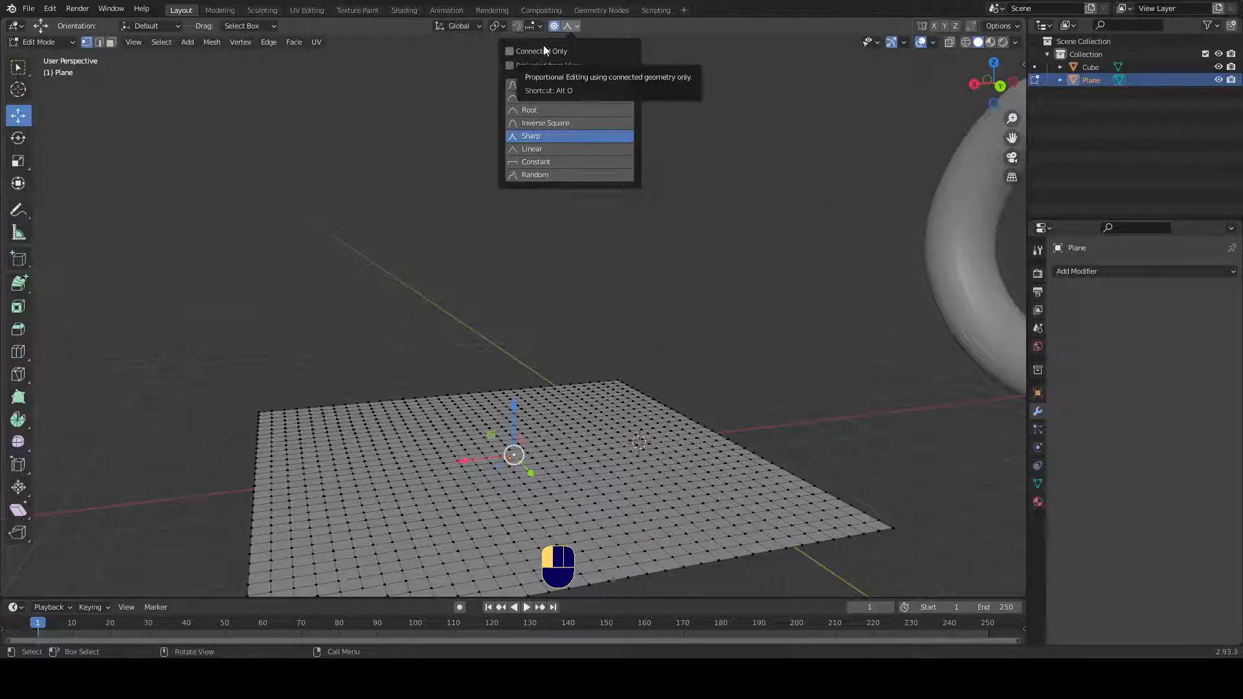
left_click(575, 26)
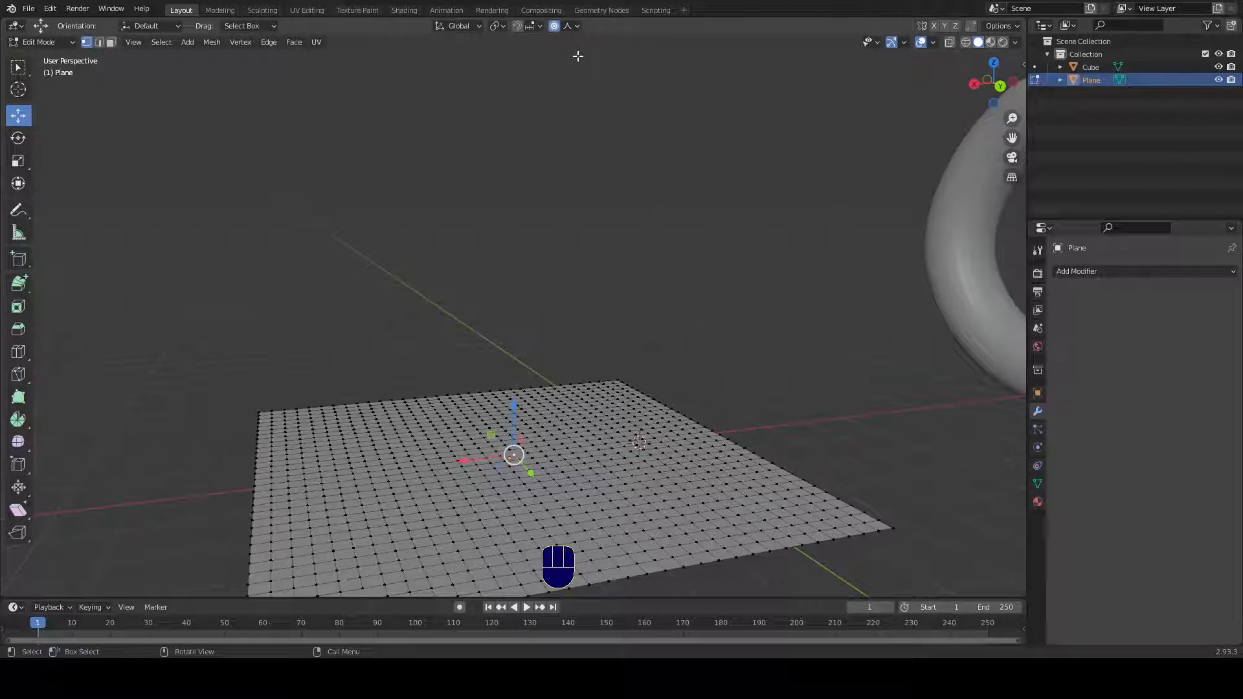
Step: Set the proportional falloff to Inverse Square, and toggle proportional editing off and back on
key("shift+o")
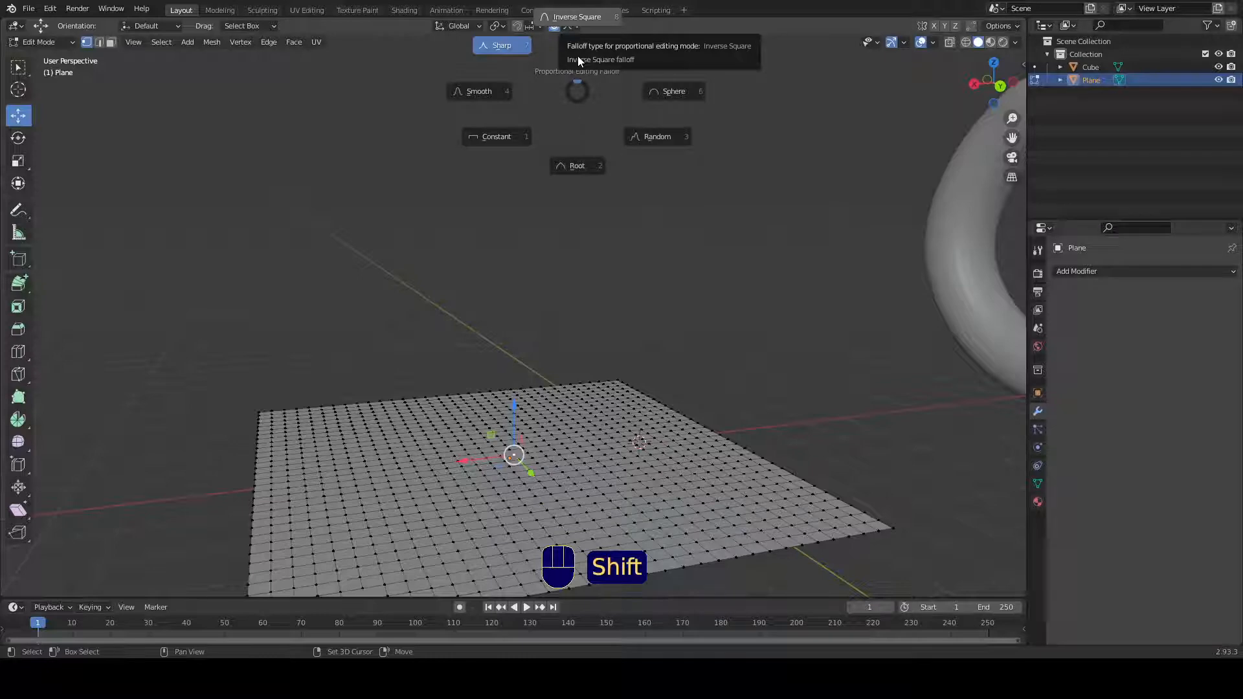
left_click(578, 55)
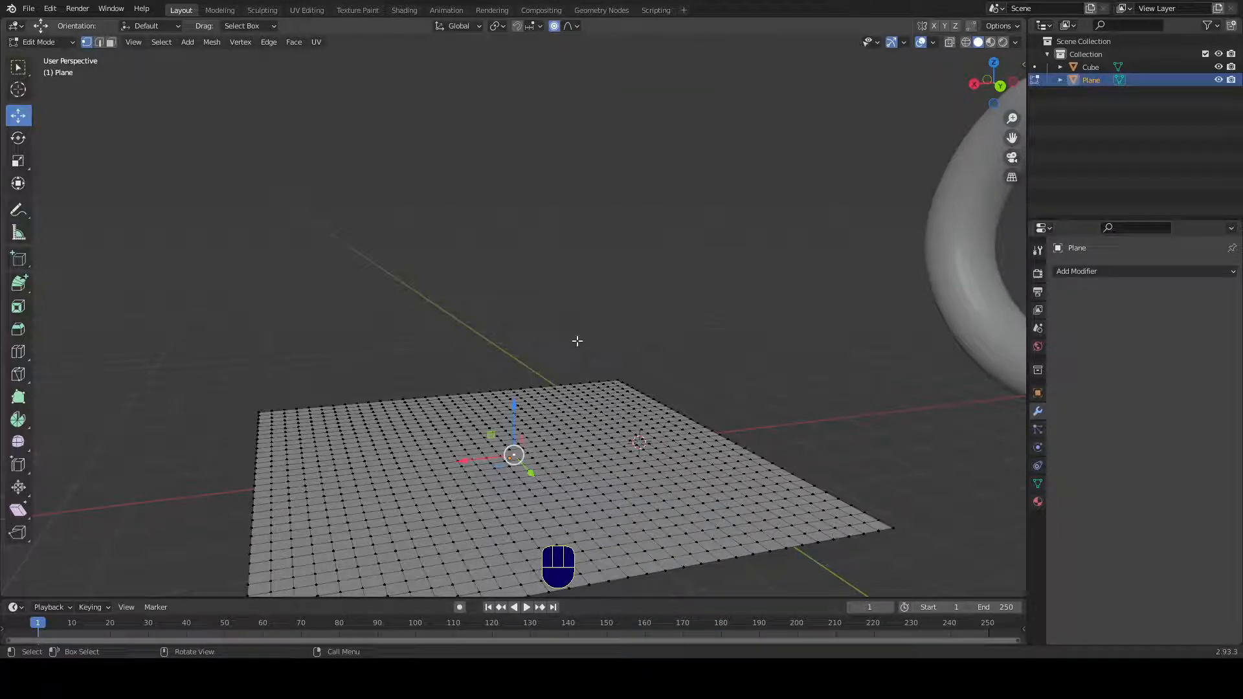
mouse_move(577, 341)
middle_mouse_down()
mouse_move(538, 330)
mouse_move(581, 340)
middle_mouse_up()
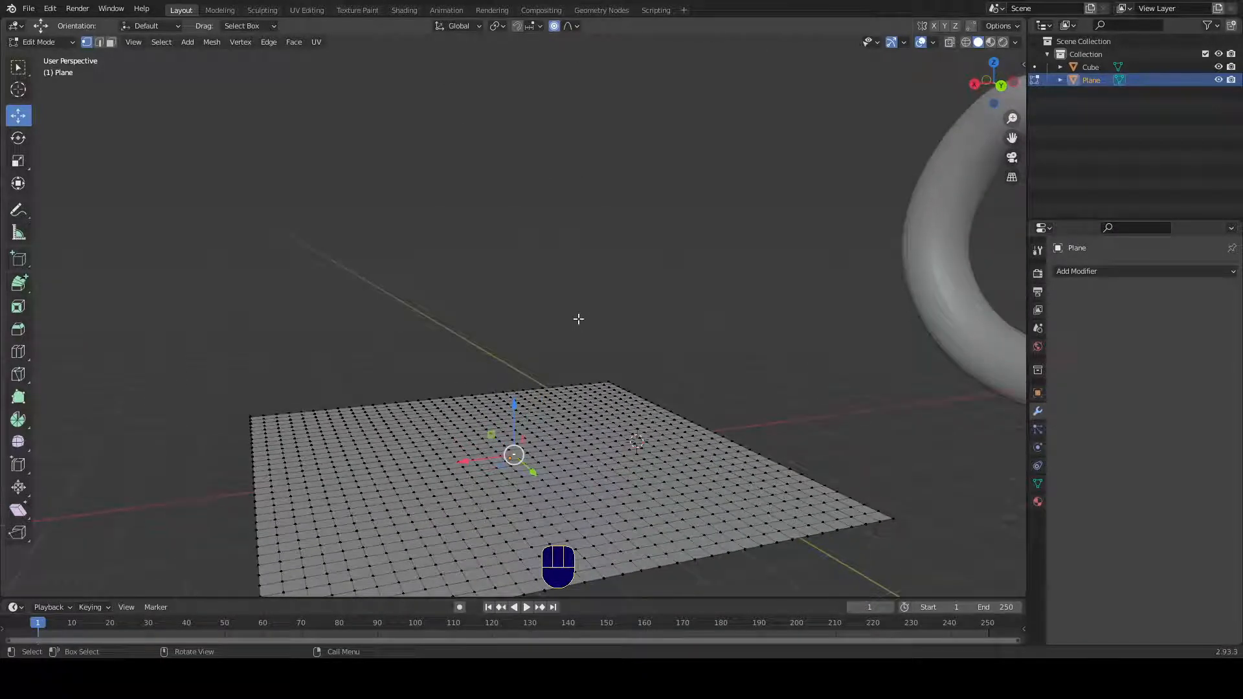
key("o")
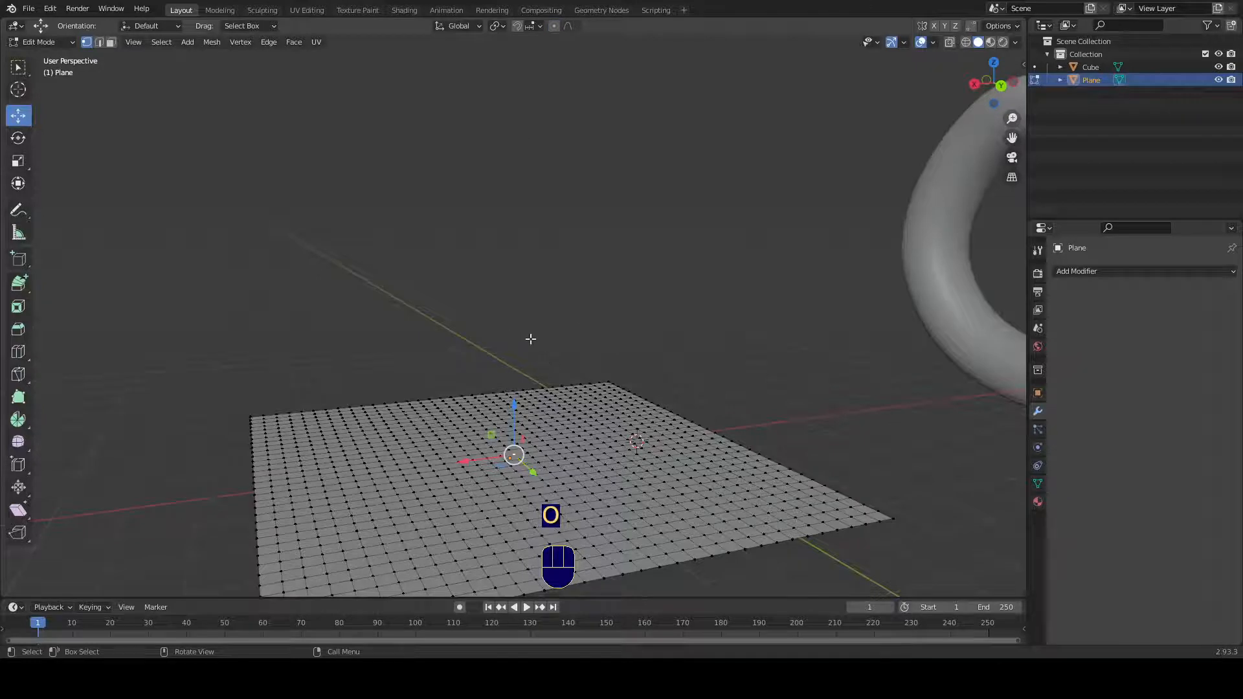
key("o")
Step: Set the proportional falloff to Sphere and raise the plane's centre vertex along Z to form a large dome
key("shift+o")
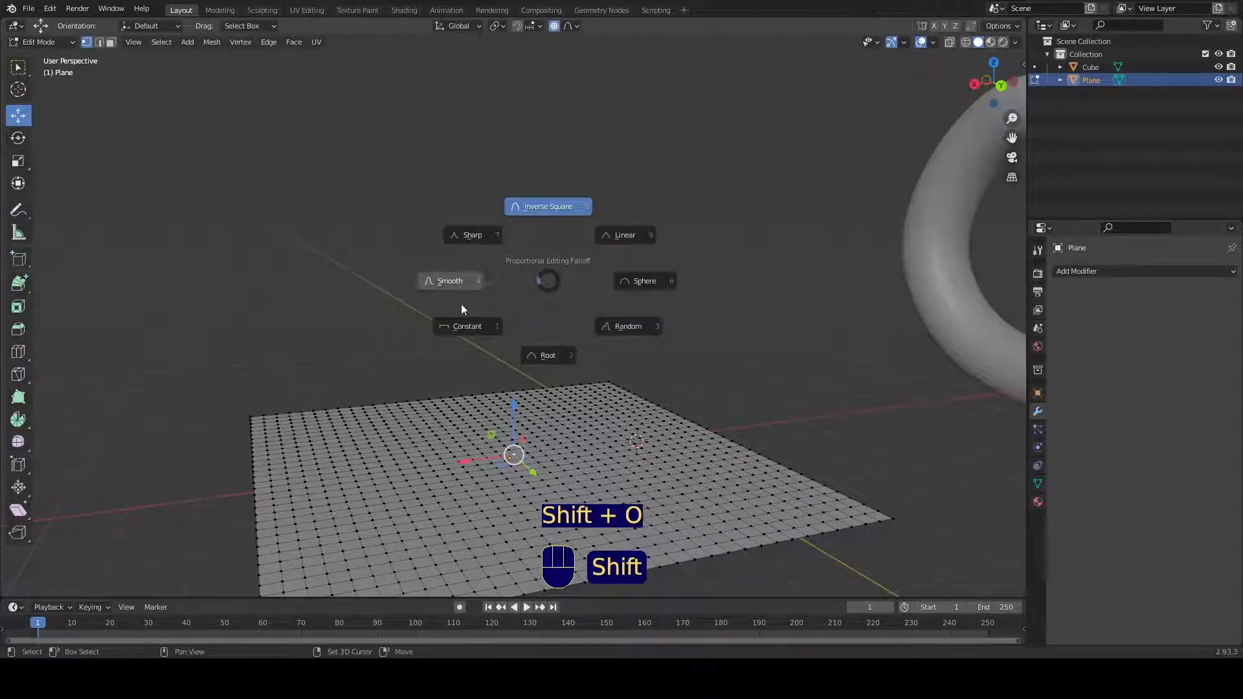
left_click(643, 283)
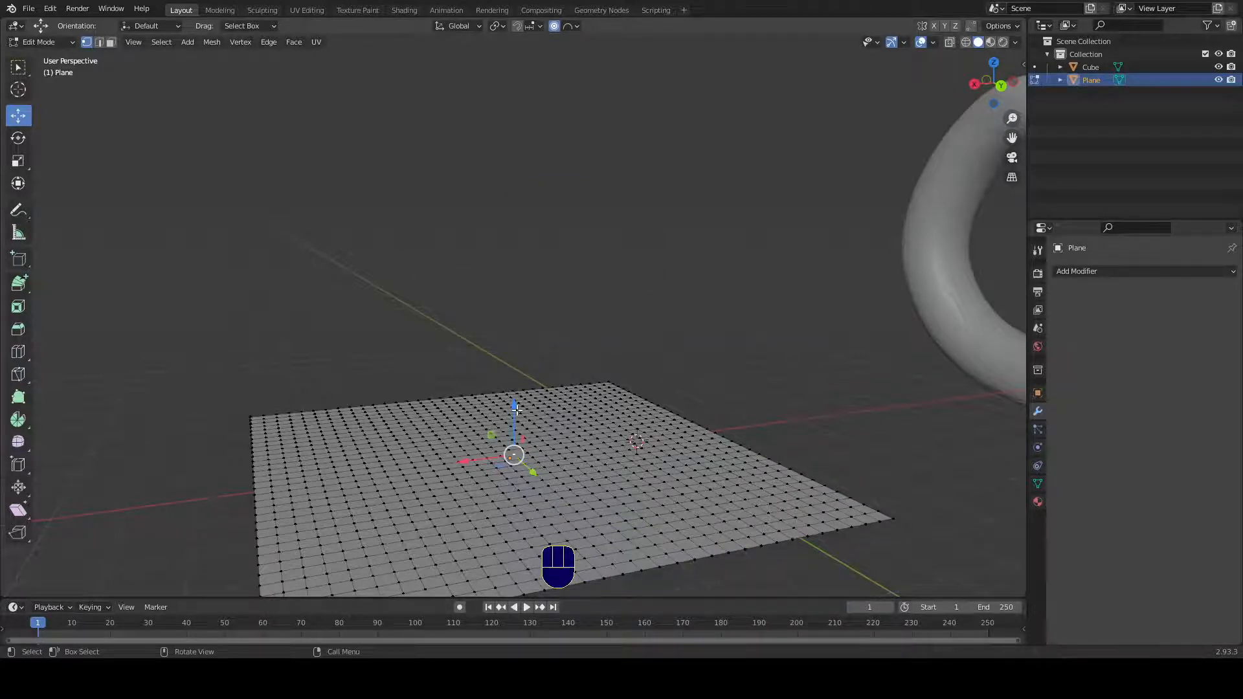
left_click_drag(513, 409, 515, 223)
Step: Turn off proportional editing and return the domed plane to Object Mode
key("o")
middle_click_drag(619, 149, 625, 208)
key("Tab")
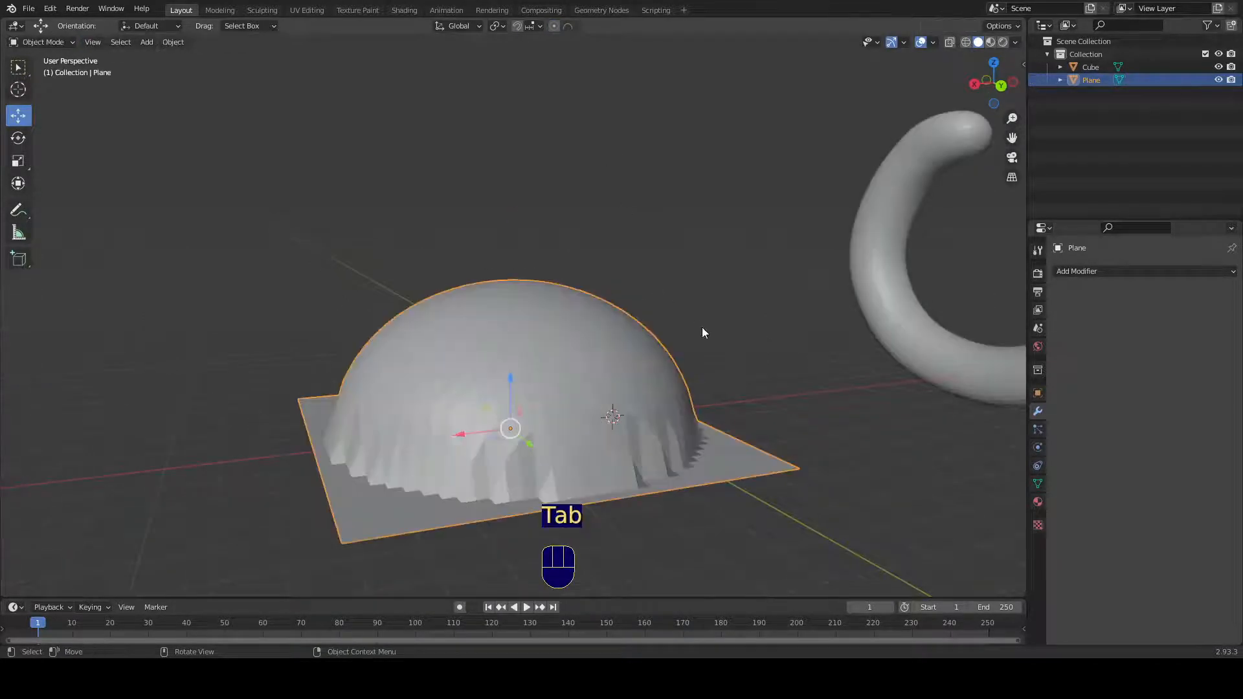
middle_click_drag(702, 328, 555, 343)
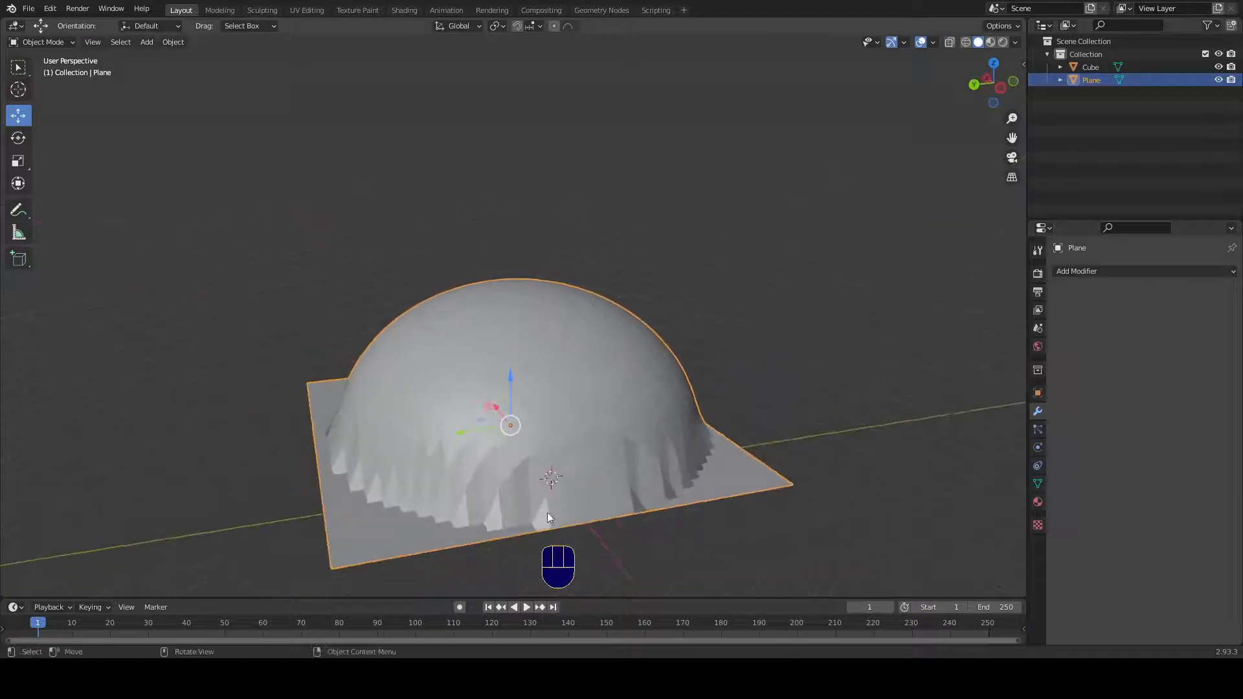